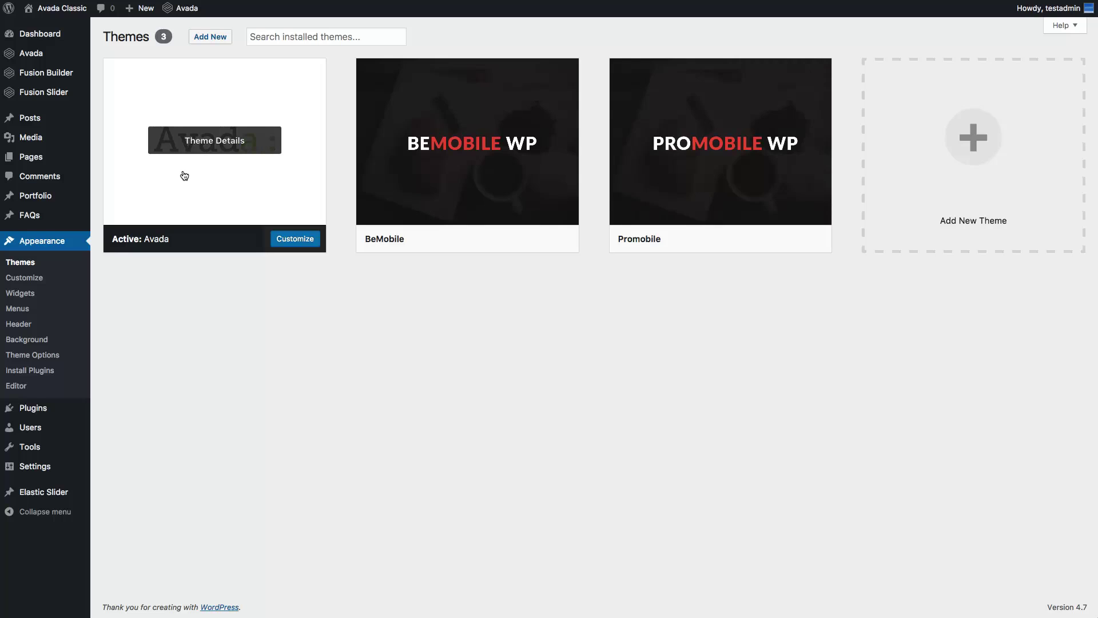
- Bulk-activate the Any Mobile Theme Switcher, Contact Form 7, Epsilon Framework, Promobile Theme Core Elements and Redux Framework plugins
{"action": "mouse_move", "coordinate": [681, 211]}
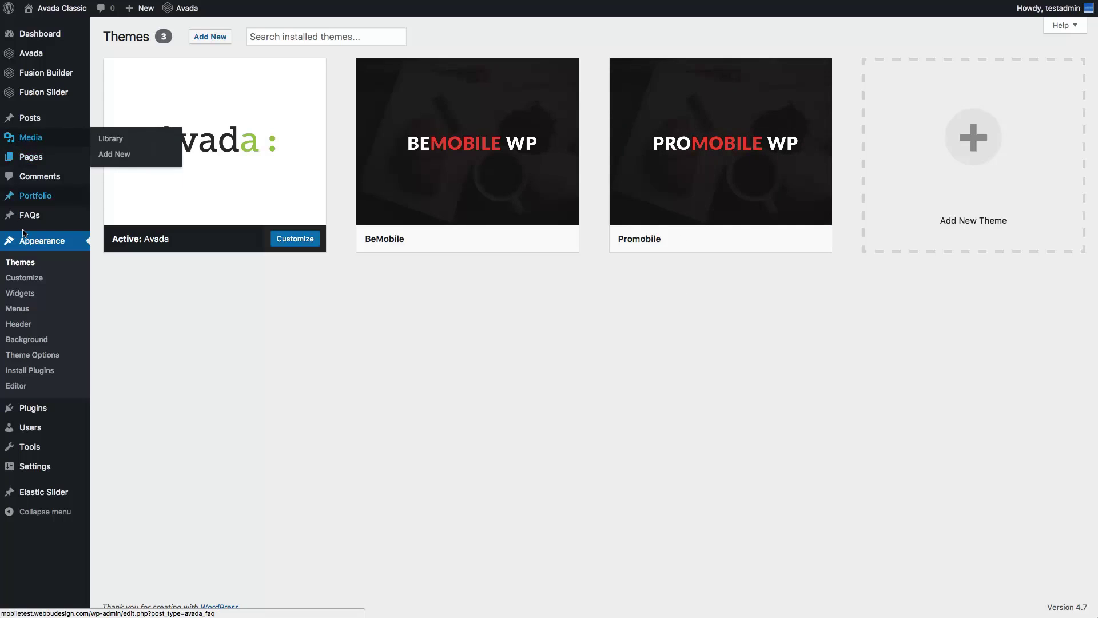
{"action": "left_click", "coordinate": [31, 407]}
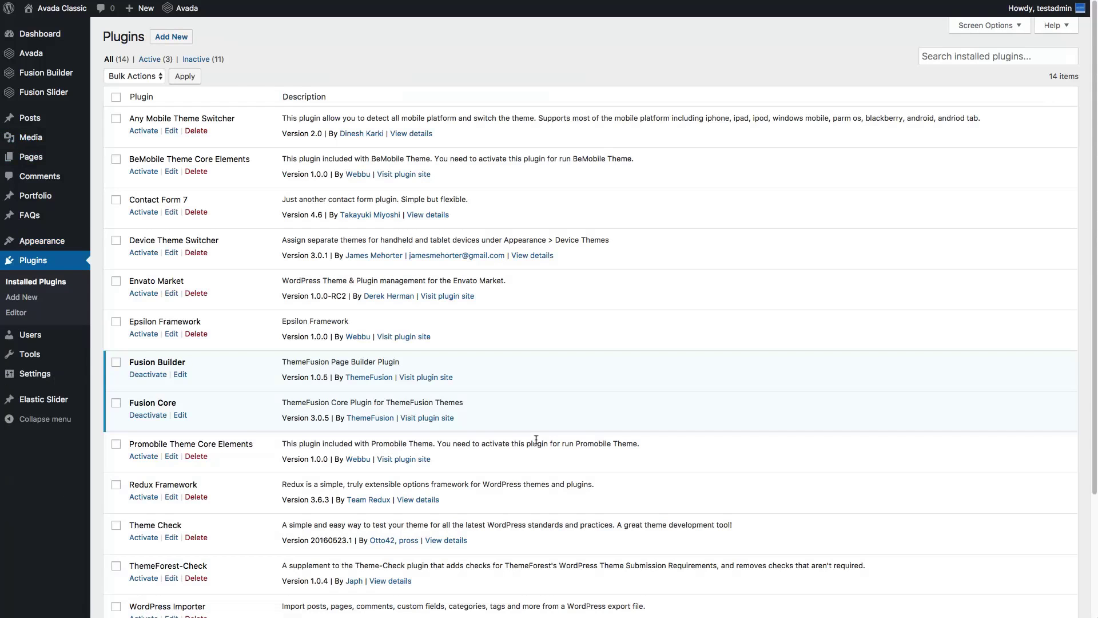
{"action": "left_click", "coordinate": [120, 117]}
{"action": "left_click_drag", "start_coordinate": [128, 112], "coordinate": [239, 113]}
{"action": "left_click", "coordinate": [240, 140]}
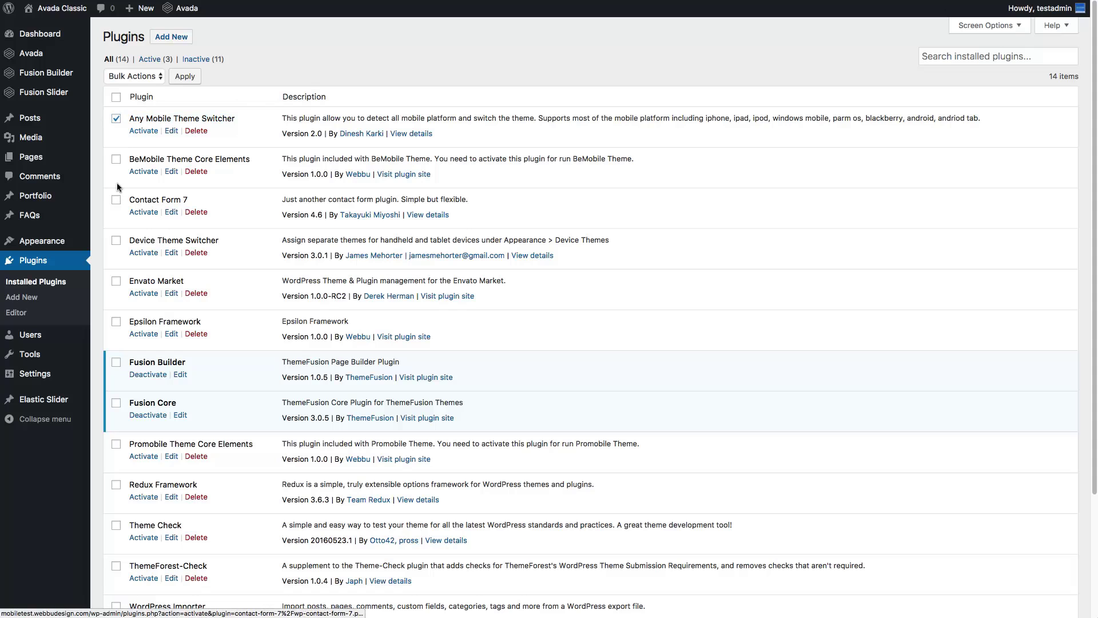
{"action": "left_click", "coordinate": [117, 322]}
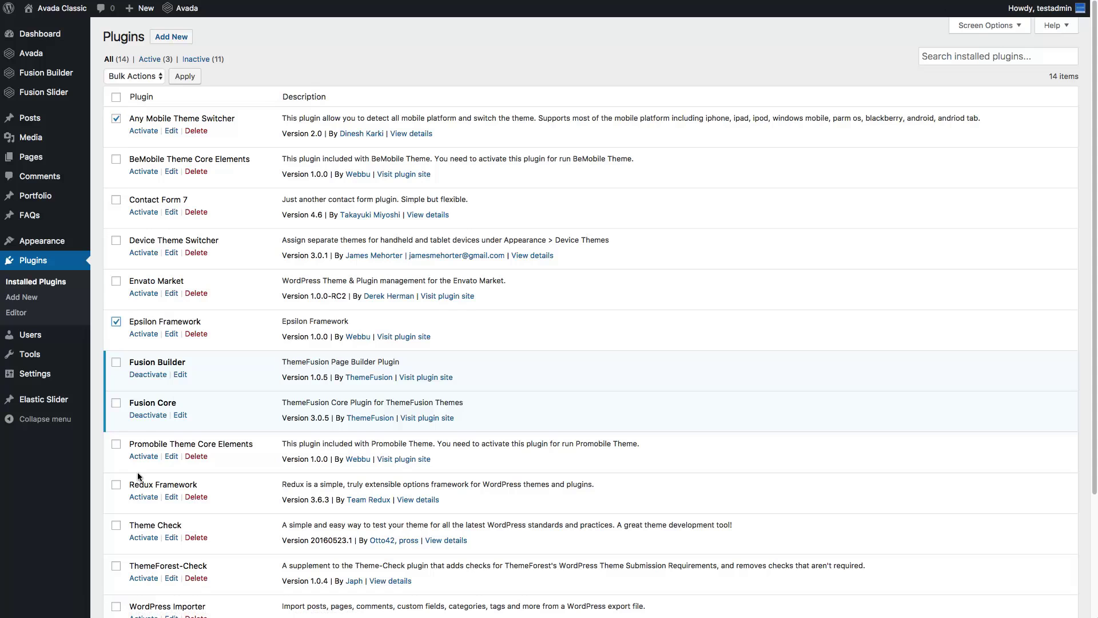
{"action": "left_click", "coordinate": [116, 444]}
{"action": "left_click", "coordinate": [113, 484]}
{"action": "scroll", "coordinate": [231, 544], "scroll_direction": "down", "scroll_amount": 3}
{"action": "scroll", "coordinate": [221, 492], "scroll_direction": "up", "scroll_amount": 3}
{"action": "left_click", "coordinate": [113, 198]}
{"action": "scroll", "coordinate": [258, 423], "scroll_direction": "down", "scroll_amount": 3}
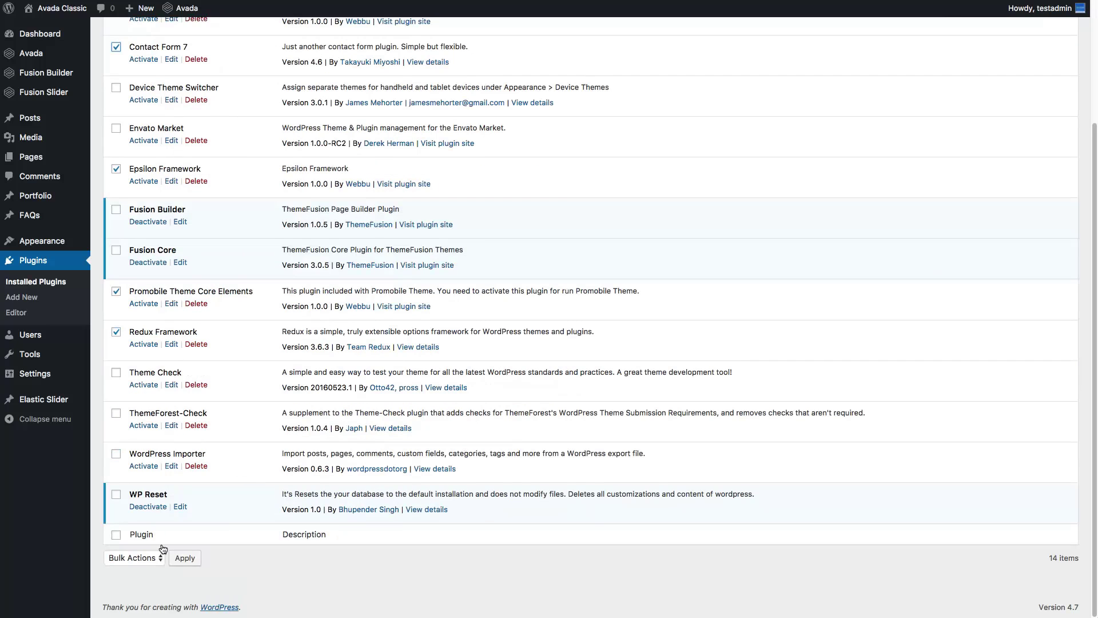
{"action": "left_click", "coordinate": [158, 558]}
{"action": "key", "text": "Return"}
{"action": "left_click", "coordinate": [184, 558]}
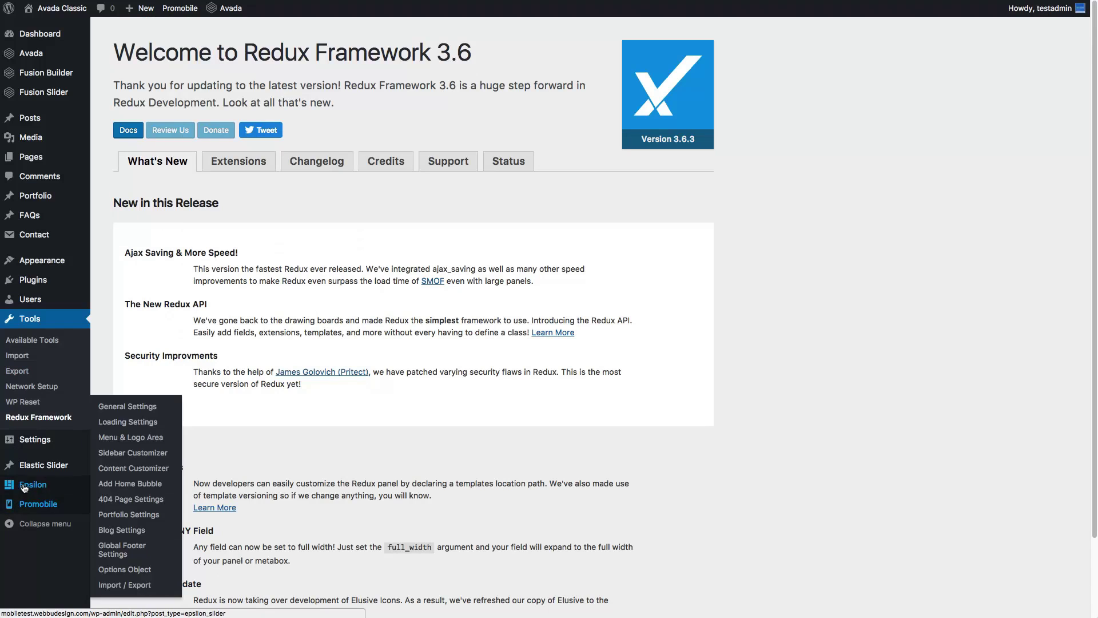
- Enable Theme Switcher Mode and Theme Switcher: Menu Edit Mode in Promobile's general settings and save the changes
{"action": "mouse_move", "coordinate": [45, 494]}
{"action": "left_click", "coordinate": [116, 408]}
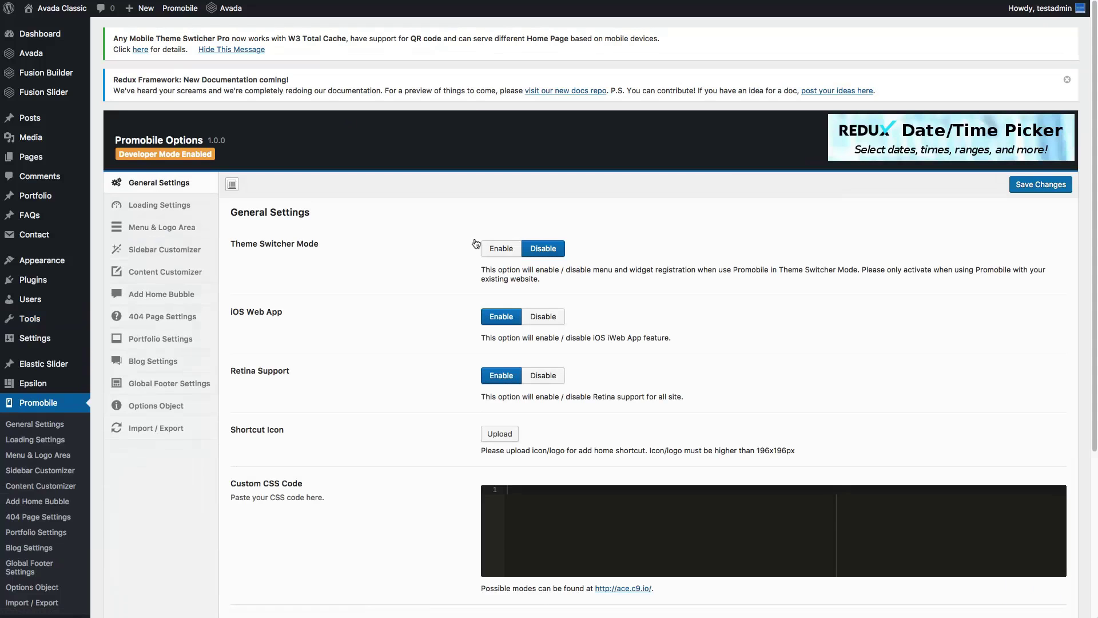
{"action": "left_click", "coordinate": [485, 247]}
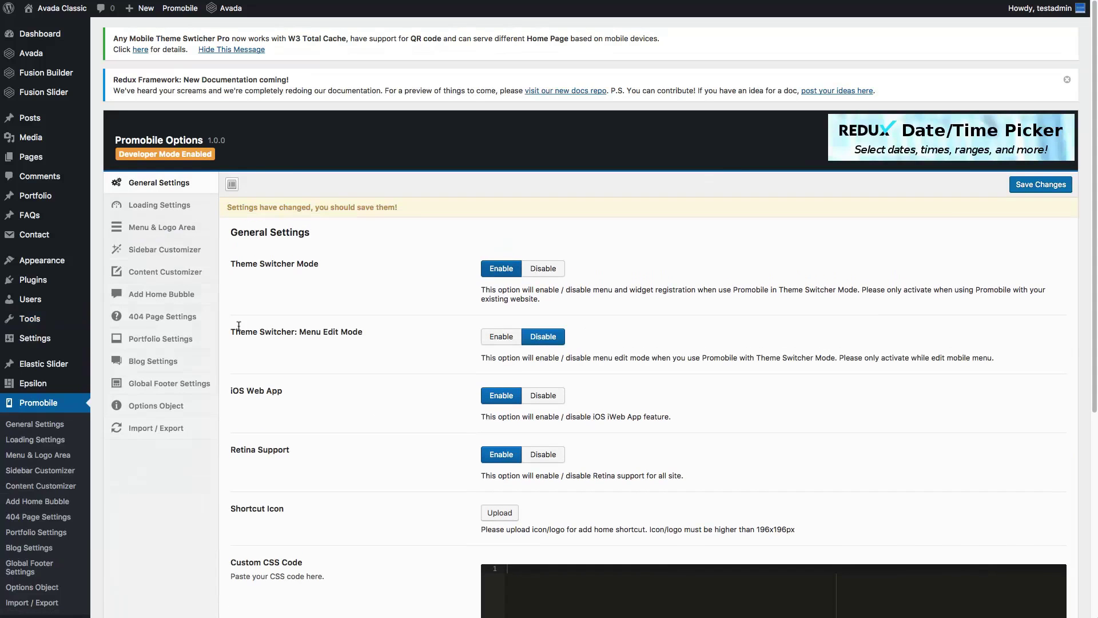
{"action": "left_click_drag", "start_coordinate": [230, 326], "coordinate": [366, 339]}
{"action": "left_click", "coordinate": [526, 333]}
{"action": "left_click", "coordinate": [502, 337]}
{"action": "left_click", "coordinate": [1016, 185]}
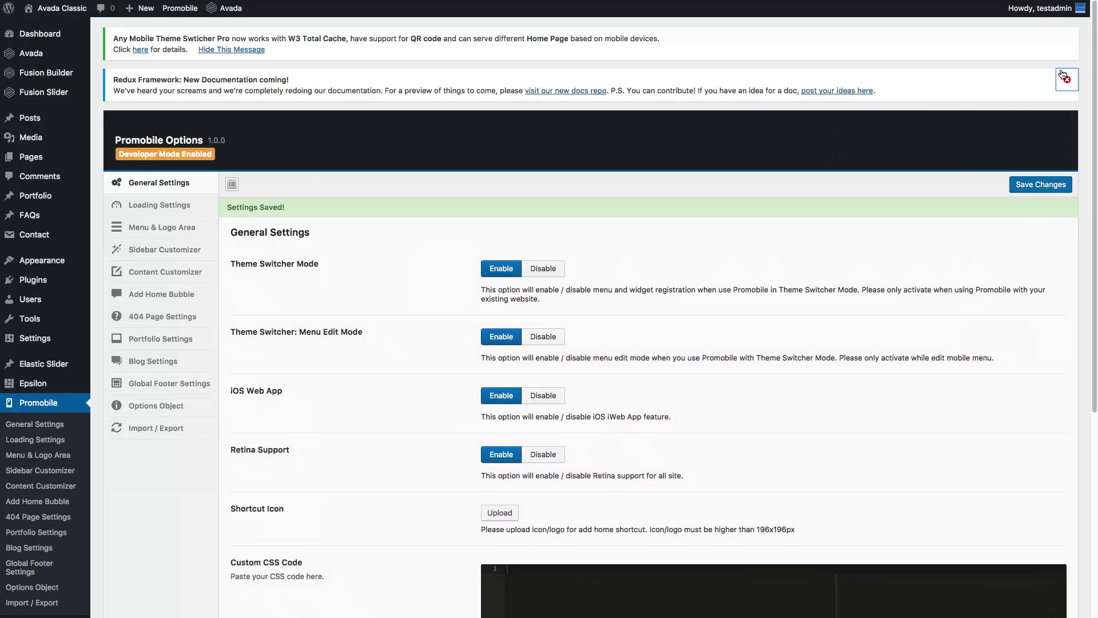
- Dismiss the Redux Framework documentation notice and hide the Any Mobile Theme Switcher Pro message
{"action": "left_click", "coordinate": [1064, 75]}
{"action": "left_click", "coordinate": [245, 48]}
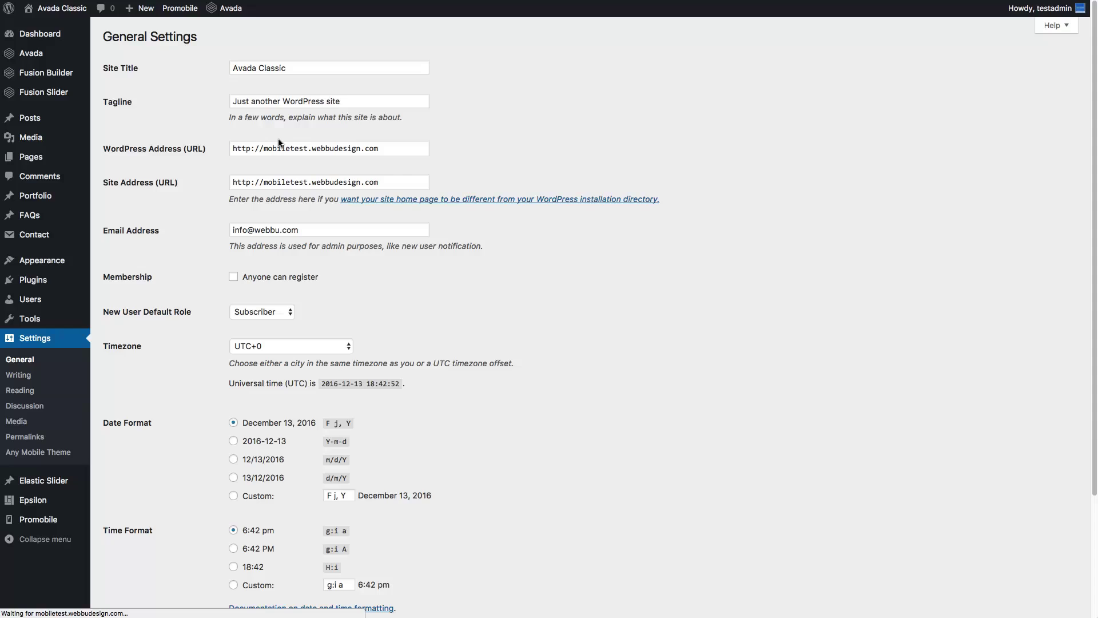
{"action": "mouse_move", "coordinate": [26, 514]}
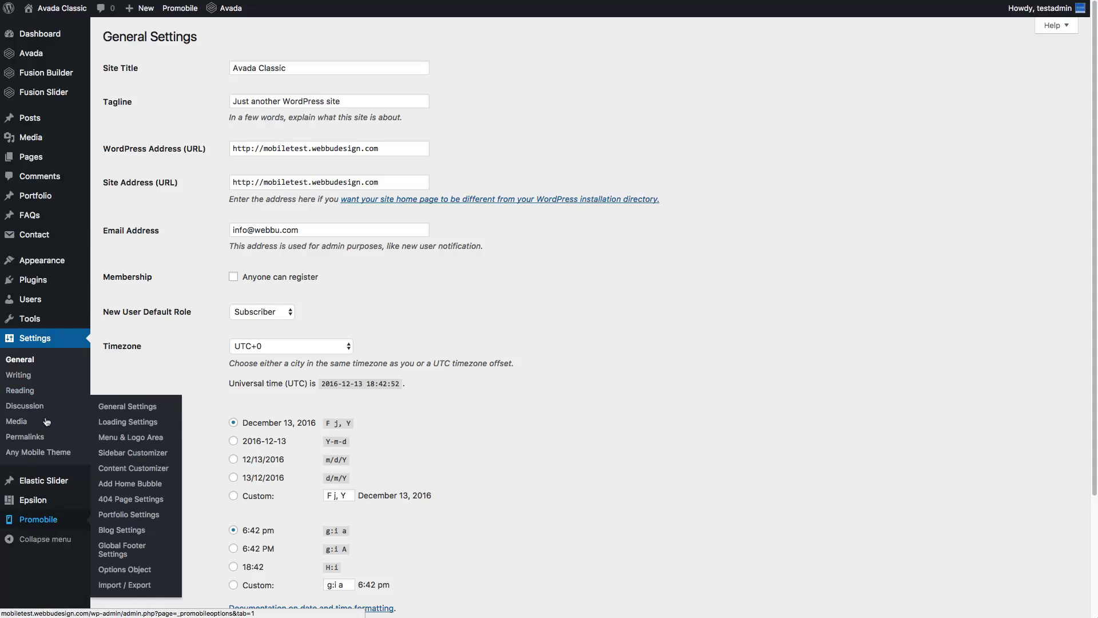
- Create an empty page titled "Mobile Home Page" and publish it
{"action": "mouse_move", "coordinate": [33, 152]}
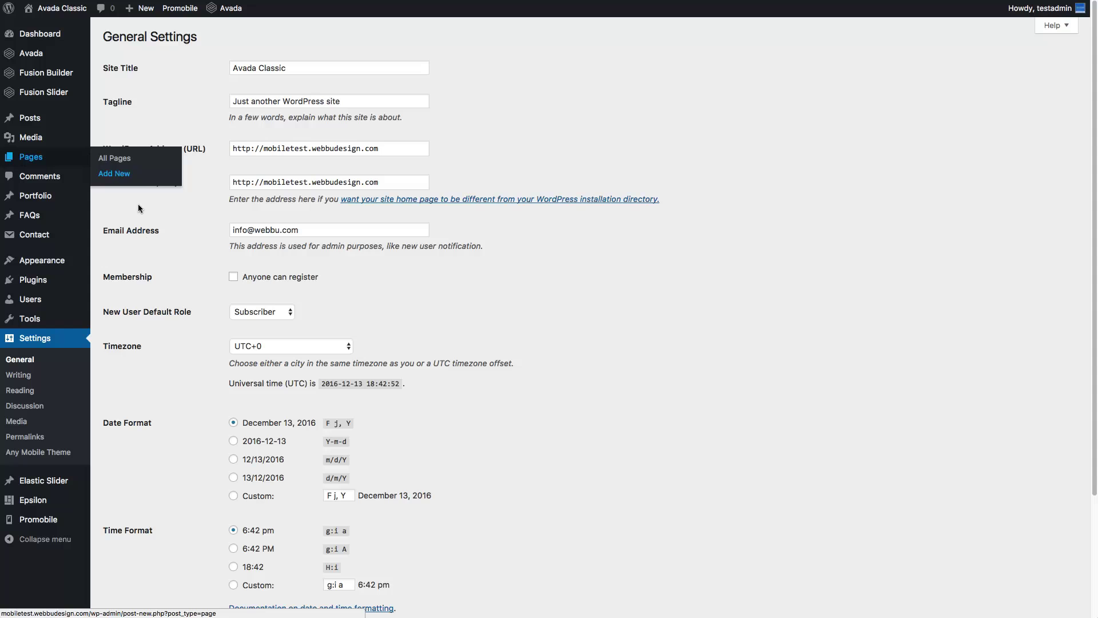
{"action": "left_click", "coordinate": [108, 171]}
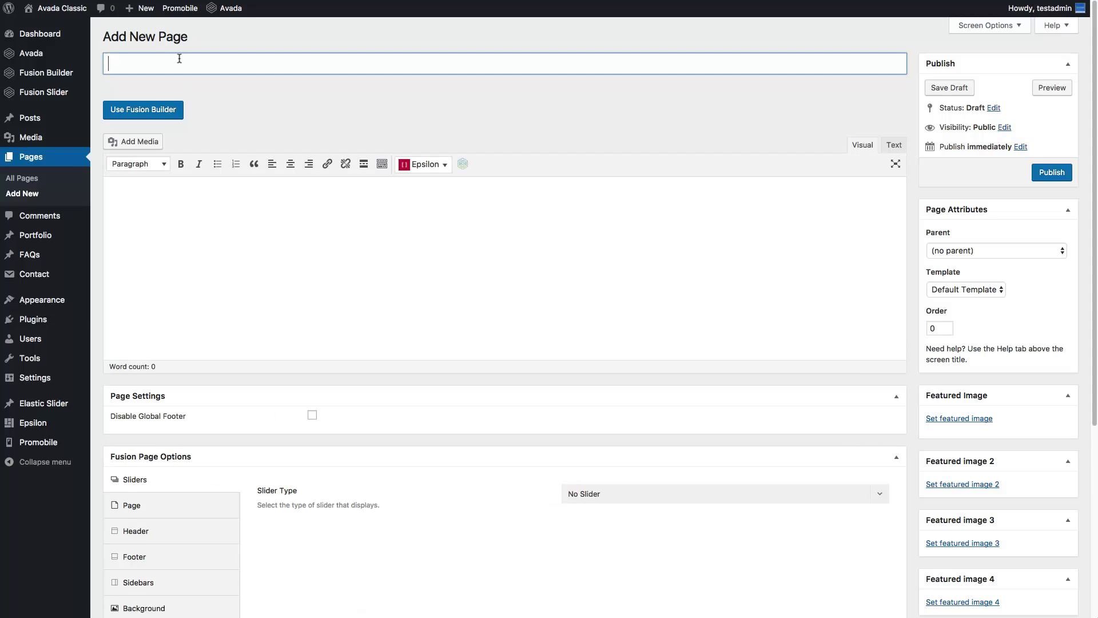
{"action": "type", "text": "Mobile Home Page"}
{"action": "left_click", "coordinate": [317, 235]}
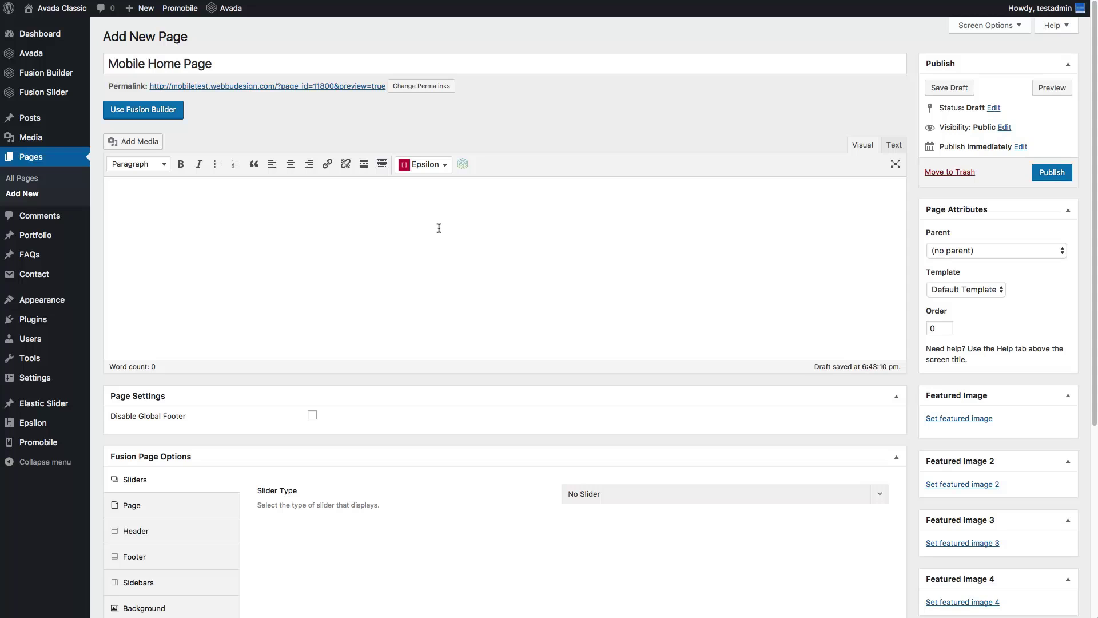
{"action": "left_click", "coordinate": [1053, 173]}
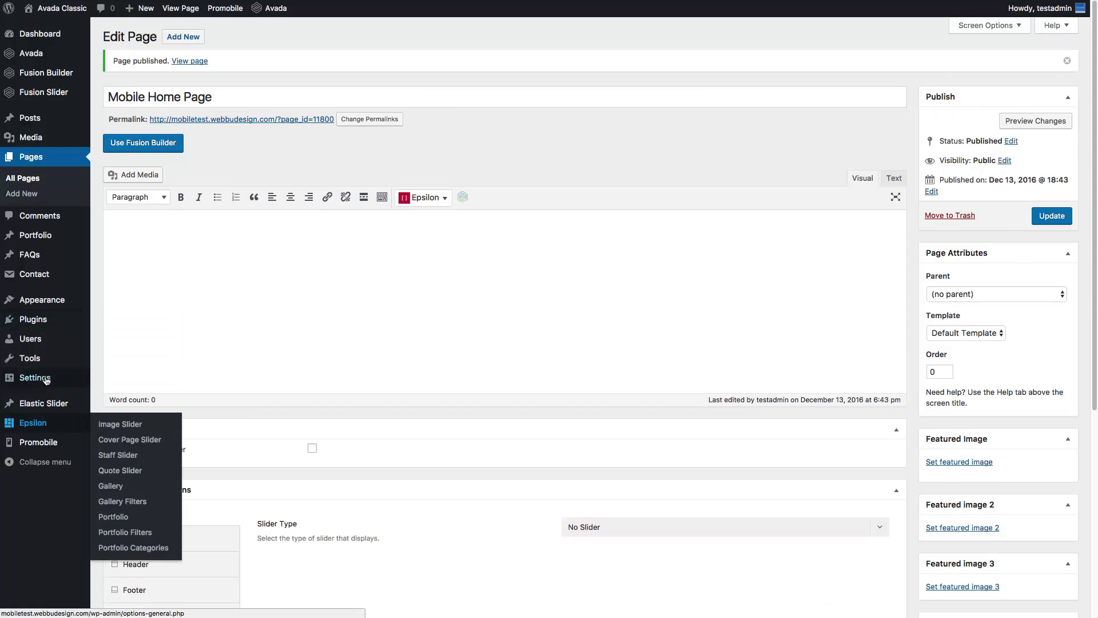
- Set the mobile front page to Mobile Home Page in the Reading settings and save the changes
{"action": "mouse_move", "coordinate": [46, 381]}
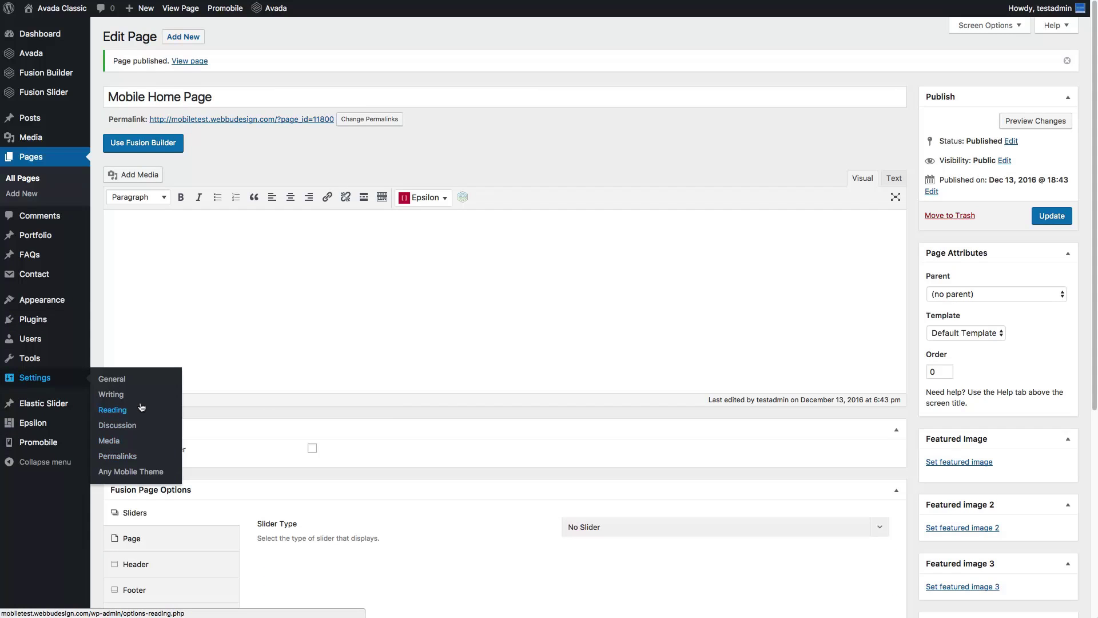
{"action": "left_click", "coordinate": [114, 410]}
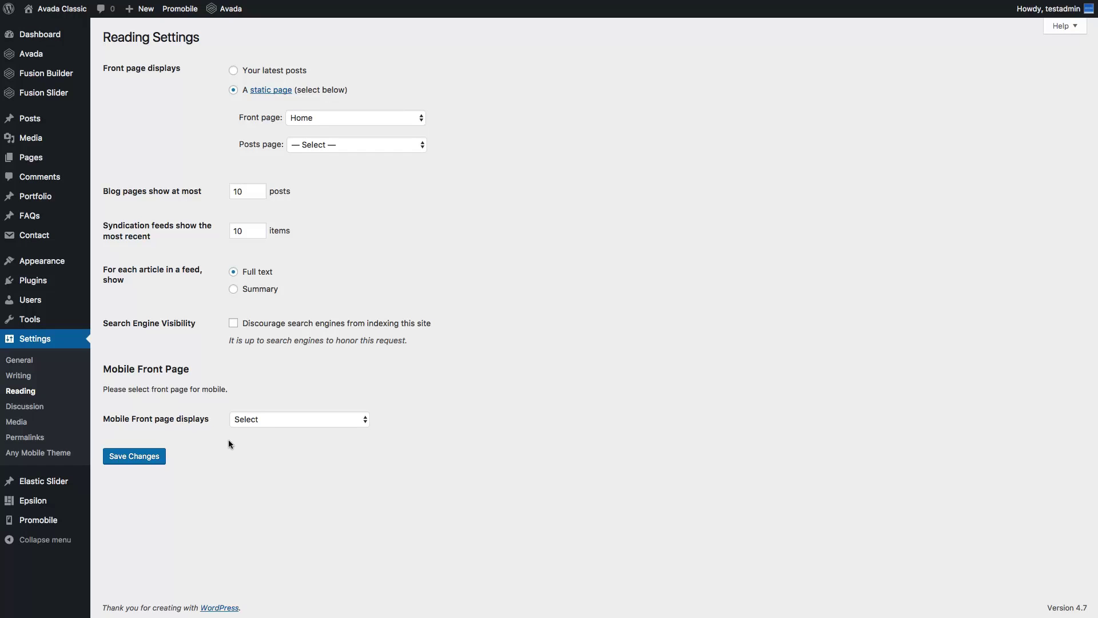
{"action": "left_click", "coordinate": [275, 421]}
{"action": "scroll", "coordinate": [285, 435], "scroll_direction": "down", "scroll_amount": 5}
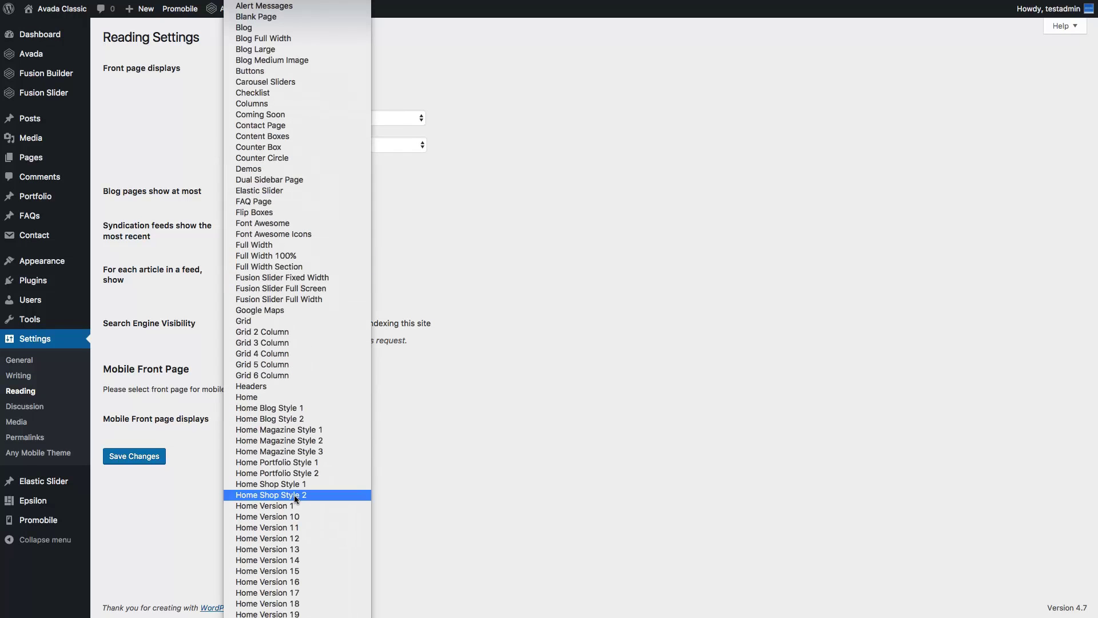
{"action": "scroll", "coordinate": [289, 486], "scroll_direction": "down", "scroll_amount": 5}
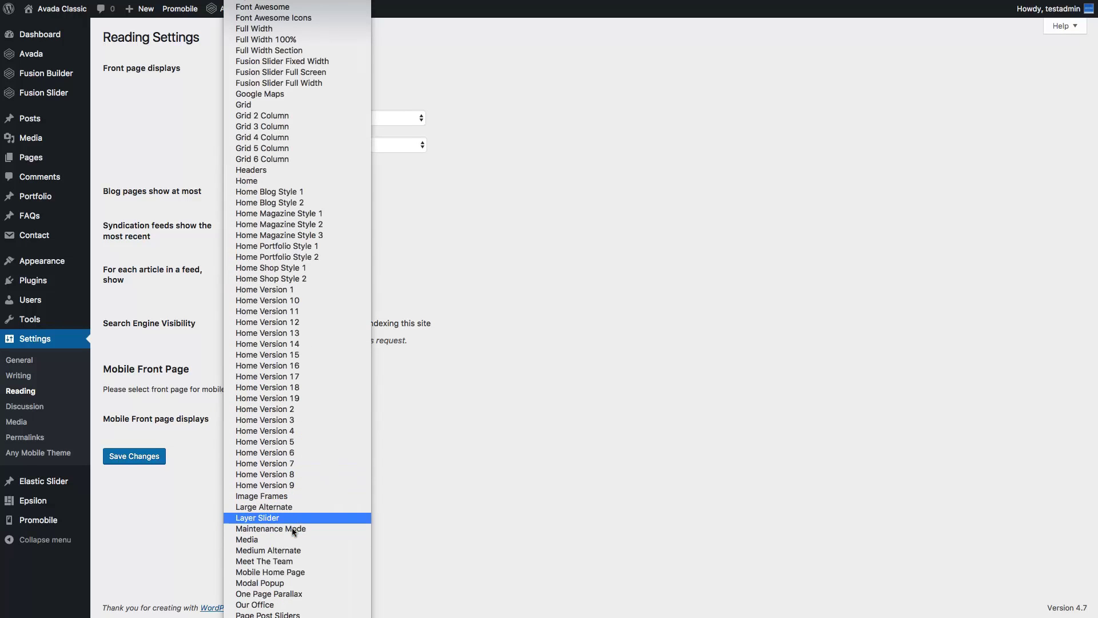
{"action": "scroll", "coordinate": [296, 597], "scroll_direction": "down", "scroll_amount": 2}
{"action": "scroll", "coordinate": [296, 597], "scroll_direction": "down", "scroll_amount": 4}
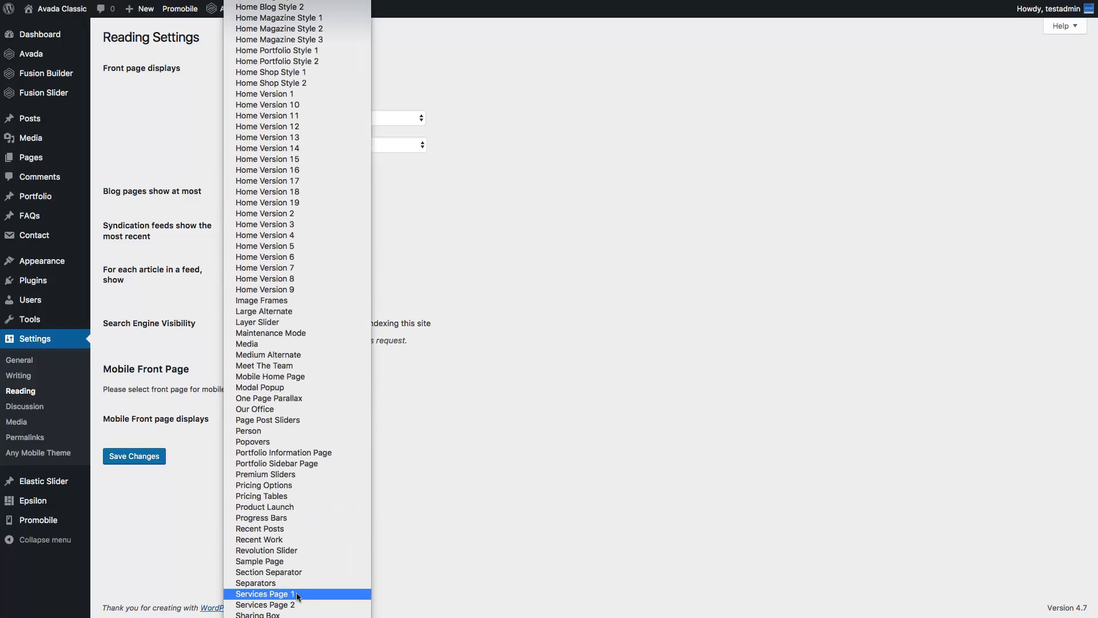
{"action": "left_click", "coordinate": [293, 378]}
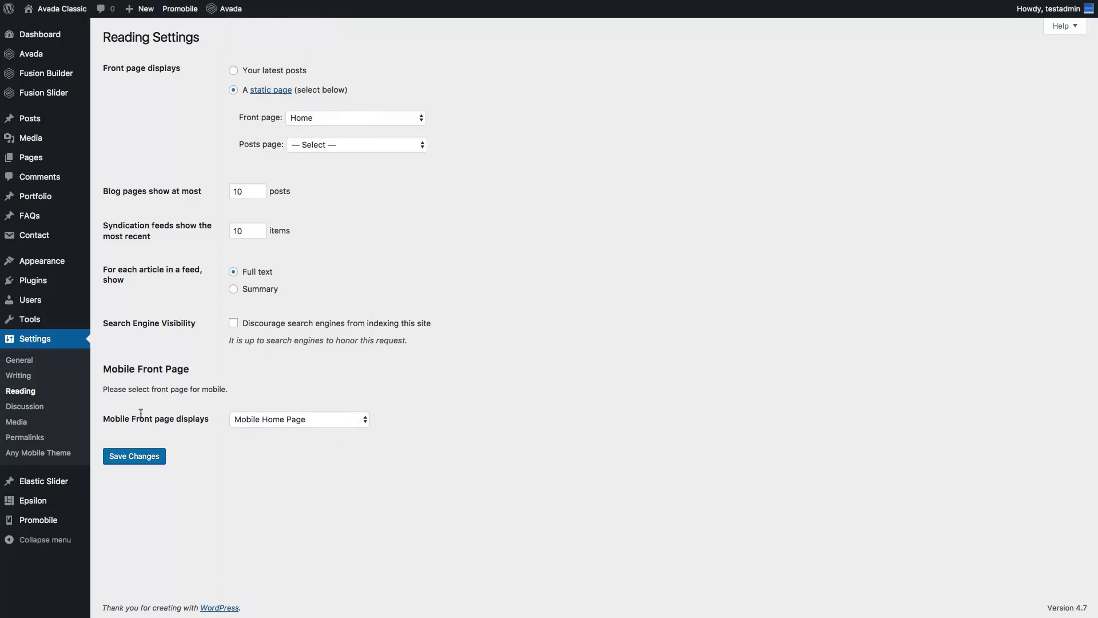
{"action": "left_click_drag", "start_coordinate": [100, 417], "coordinate": [210, 418]}
{"action": "left_click_drag", "start_coordinate": [102, 370], "coordinate": [331, 433]}
{"action": "left_click", "coordinate": [245, 483]}
{"action": "left_click", "coordinate": [137, 455]}
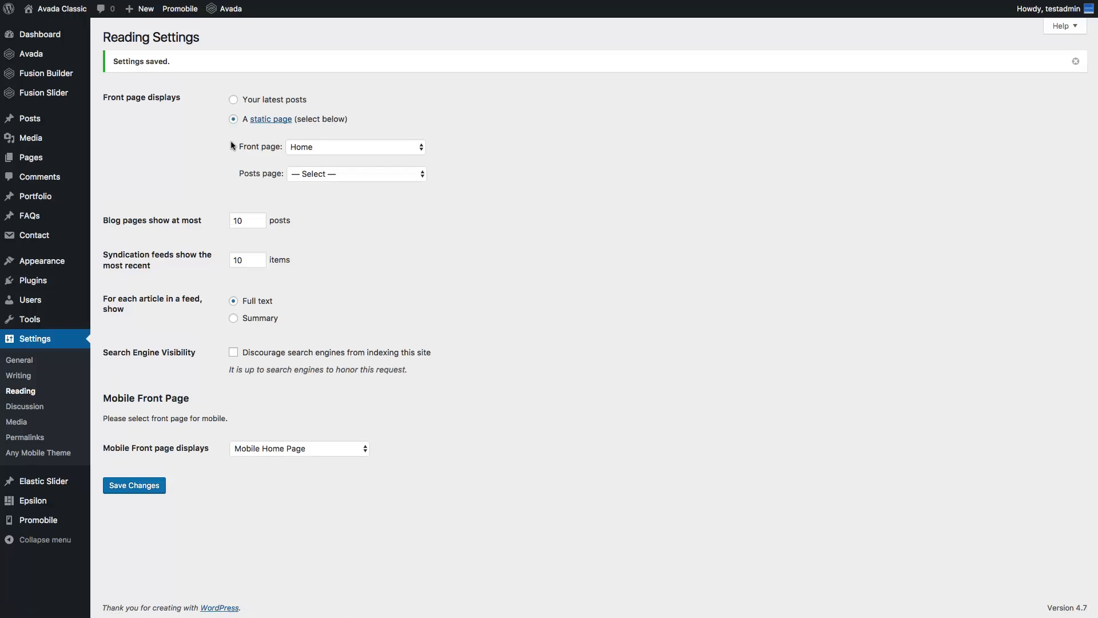
{"action": "left_click_drag", "start_coordinate": [369, 131], "coordinate": [428, 140]}
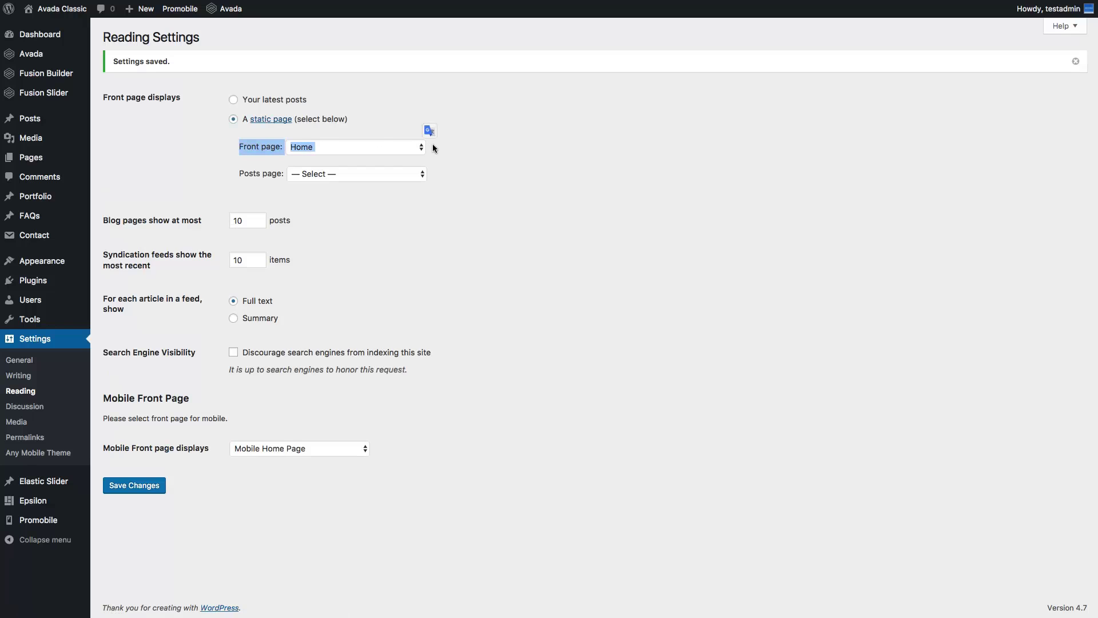
{"action": "left_click", "coordinate": [416, 144]}
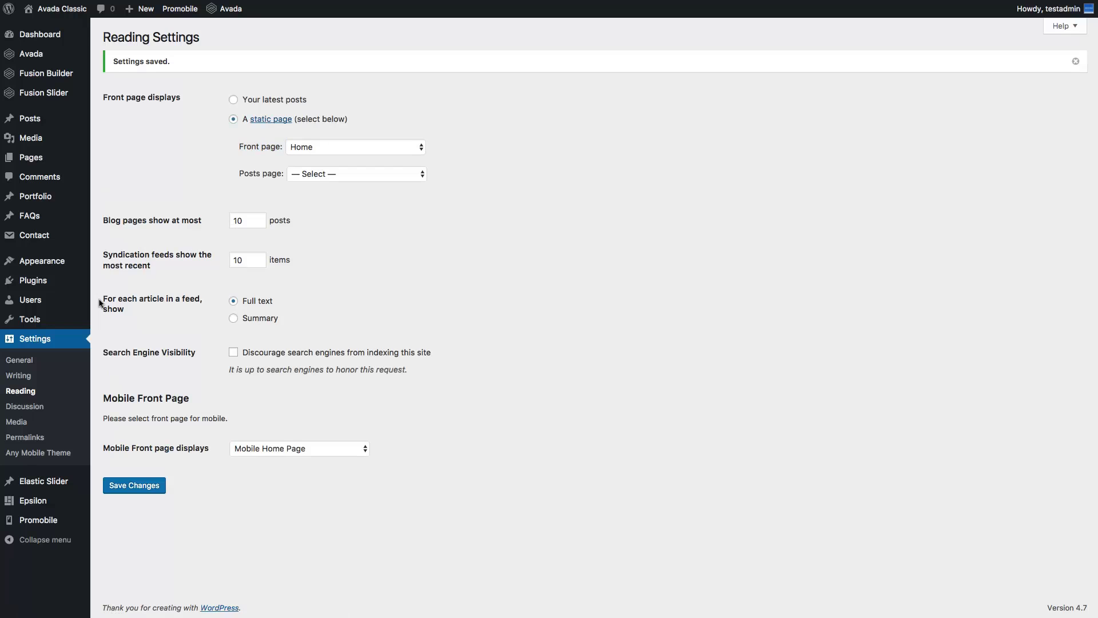
- Create a new navigation menu named "Mobile Left Menu"
{"action": "mouse_move", "coordinate": [32, 266]}
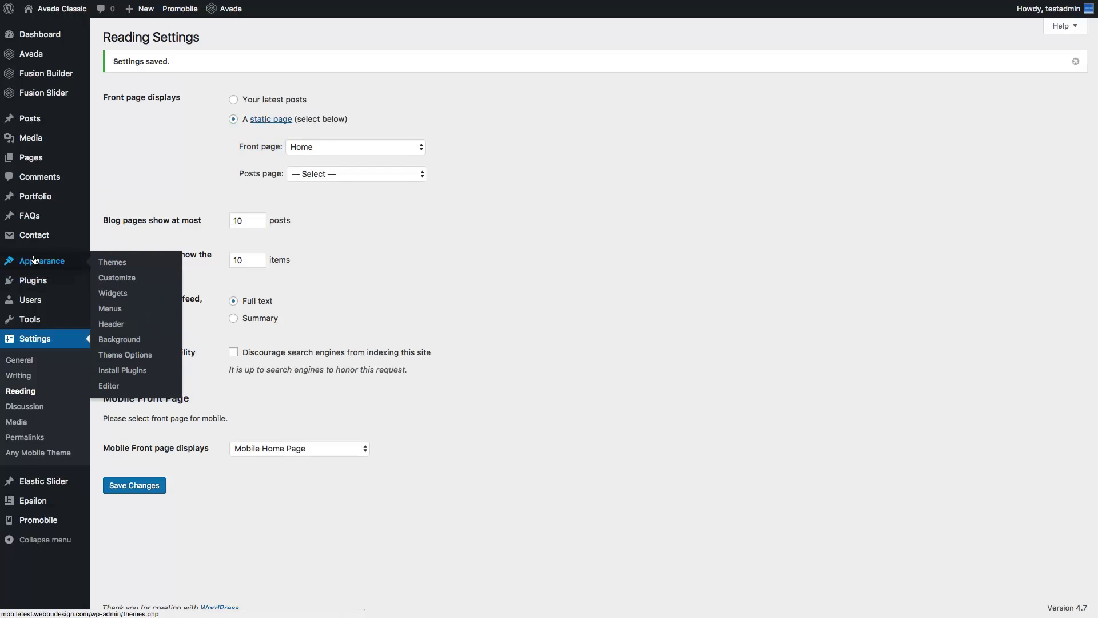
{"action": "left_click", "coordinate": [104, 308]}
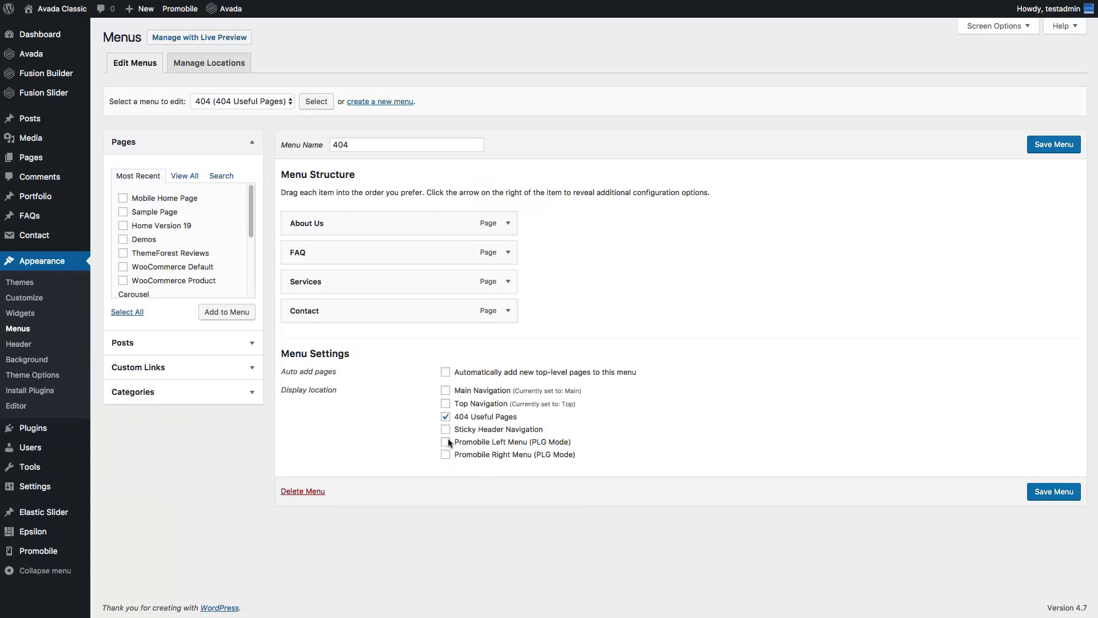
{"action": "left_click_drag", "start_coordinate": [426, 437], "coordinate": [585, 462]}
{"action": "left_click", "coordinate": [498, 483]}
{"action": "left_click", "coordinate": [351, 100]}
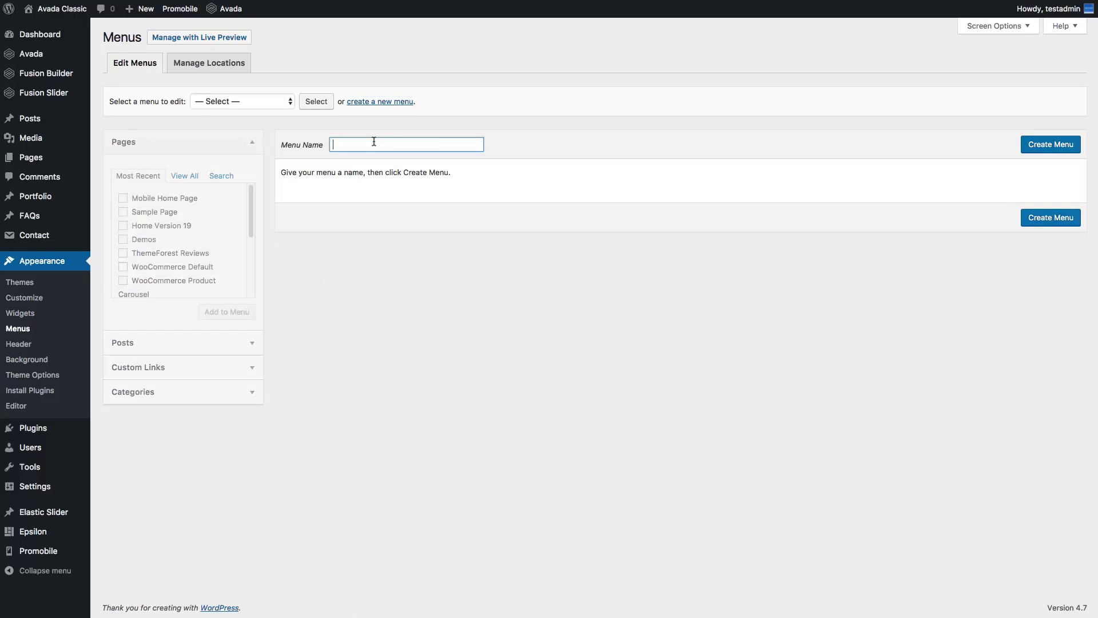
{"action": "type", "text": "Mobile"}
{"action": "key", "text": "Down"}
{"action": "key", "text": "Return"}
{"action": "left_click", "coordinate": [1038, 140]}
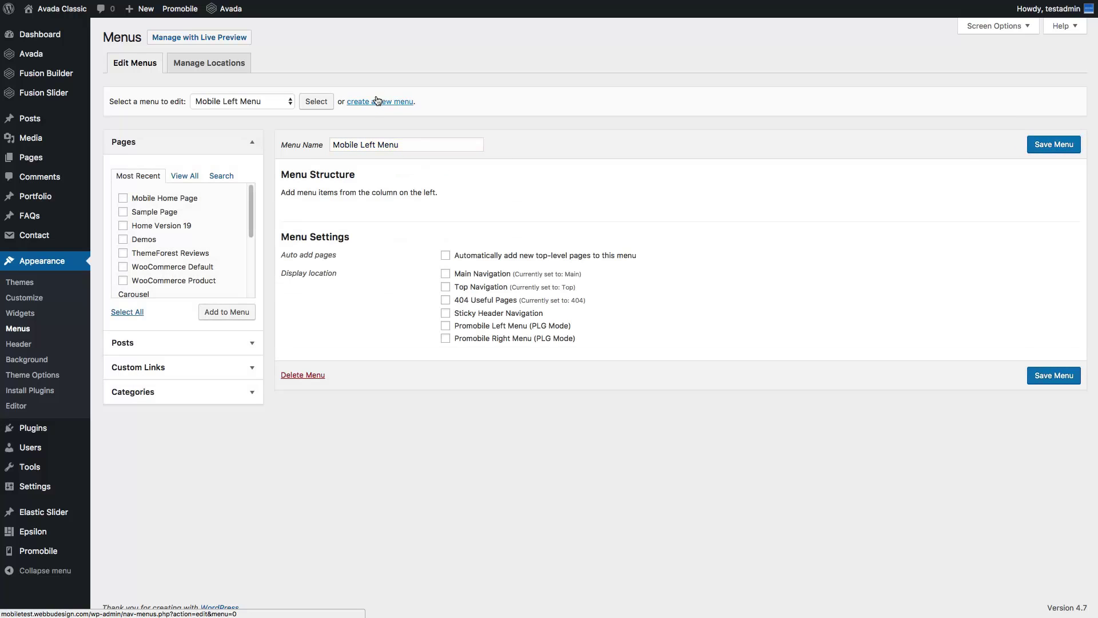
- Create a menu named "Mobile Right Menu", assign it to the Promobile Right Menu (PLG Mode) location and save it
{"action": "left_click", "coordinate": [378, 101]}
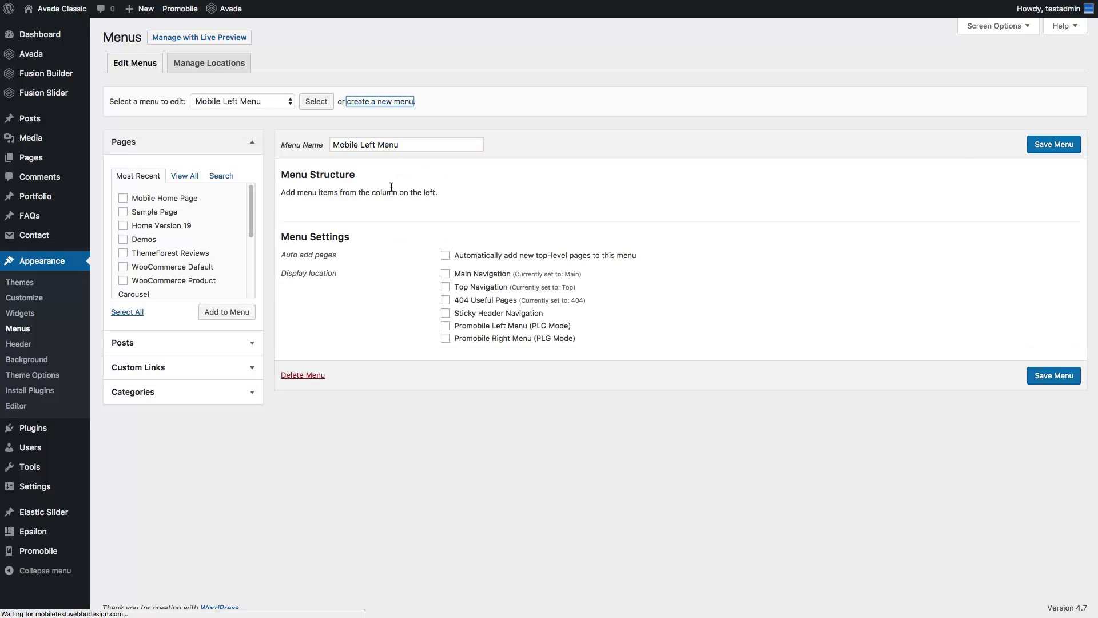
{"action": "left_click", "coordinate": [394, 143]}
{"action": "type", "text": "Mobile R"}
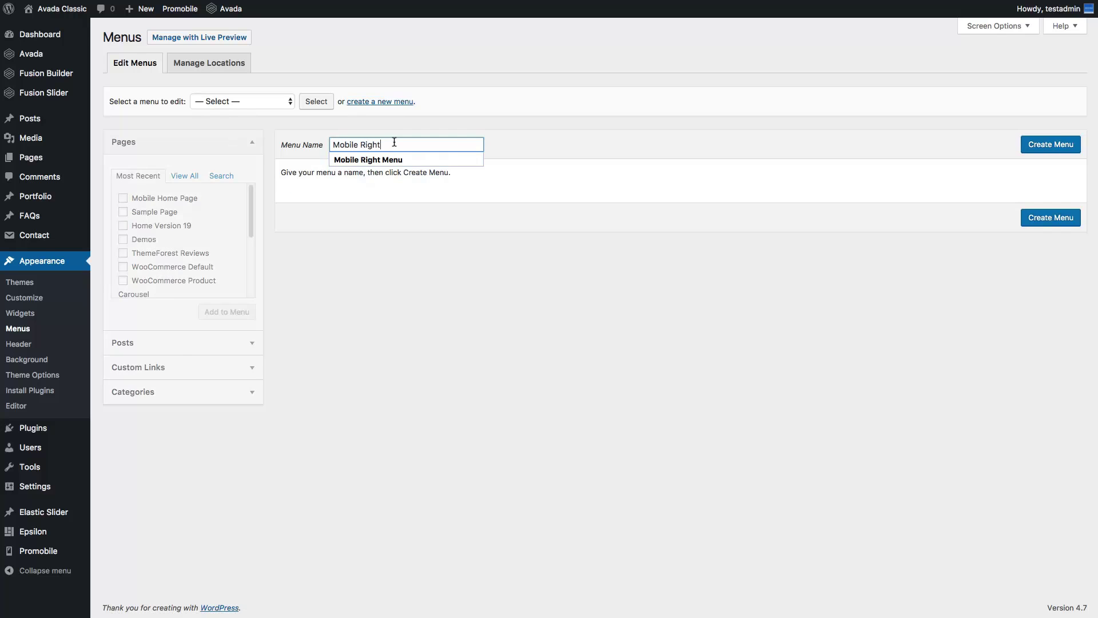
{"action": "type", "text": "ight"}
{"action": "key", "text": "Down"}
{"action": "key", "text": "Return"}
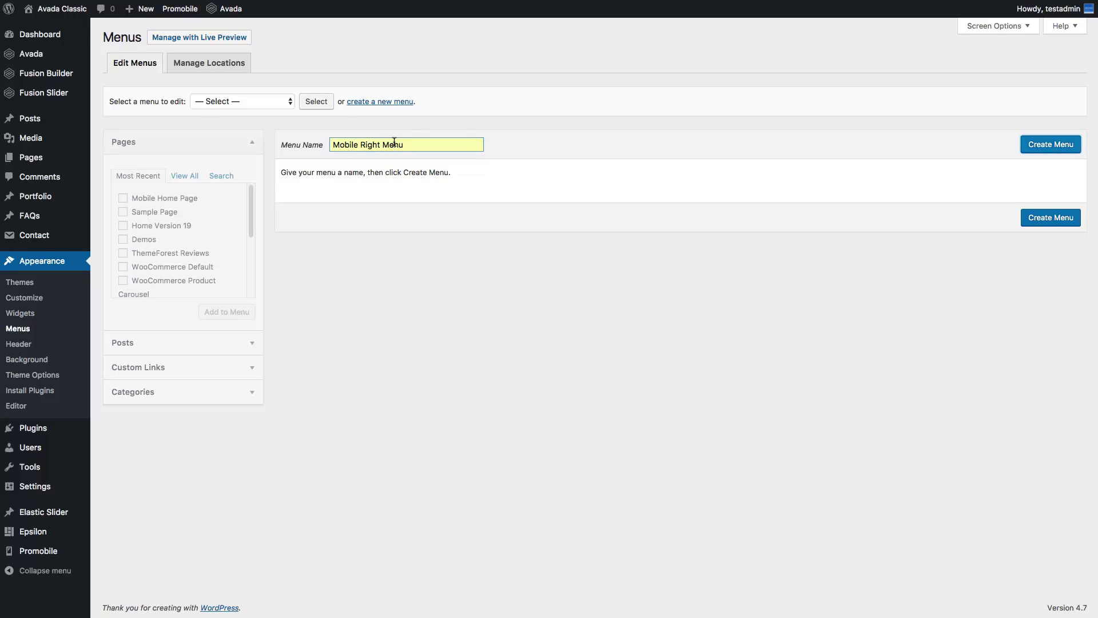
{"action": "left_click", "coordinate": [1043, 143]}
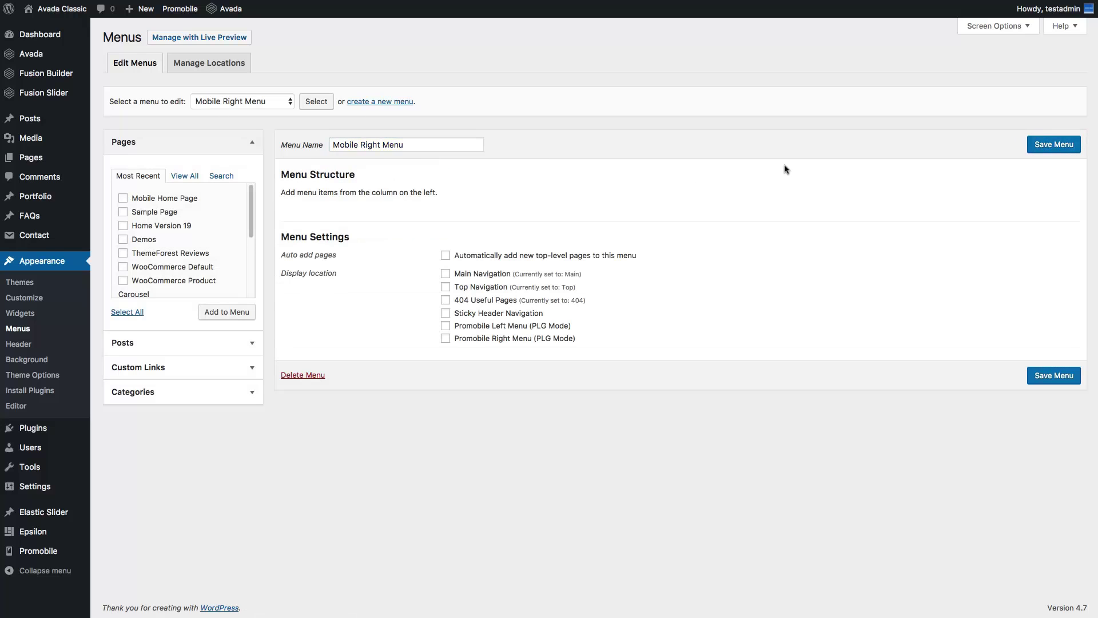
{"action": "left_click", "coordinate": [504, 339]}
{"action": "left_click", "coordinate": [1038, 143]}
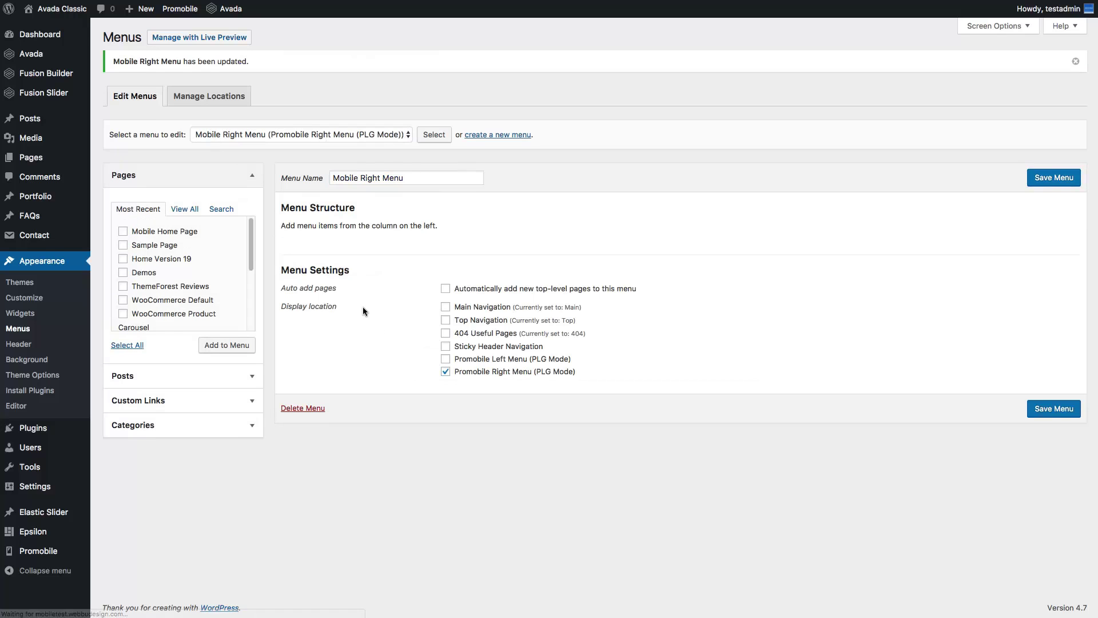
- Switch to editing Mobile Left Menu, assign it to the Promobile Left Menu (PLG Mode) location and save it
{"action": "left_click", "coordinate": [347, 135]}
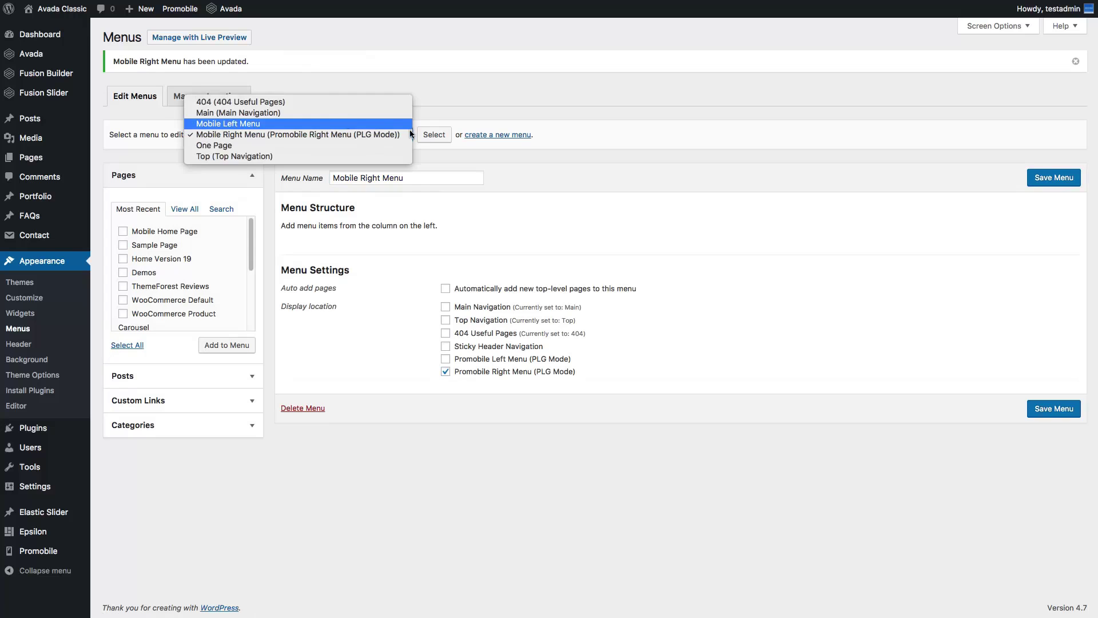
{"action": "left_click", "coordinate": [350, 123]}
{"action": "left_click", "coordinate": [435, 141]}
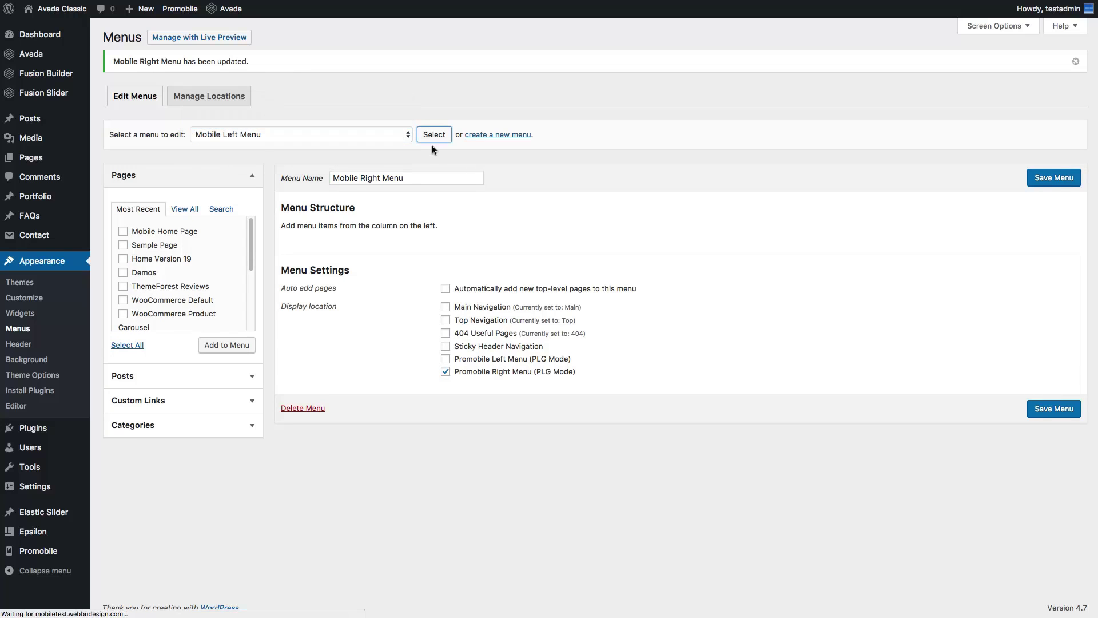
{"action": "left_click", "coordinate": [498, 326]}
{"action": "left_click", "coordinate": [1062, 149]}
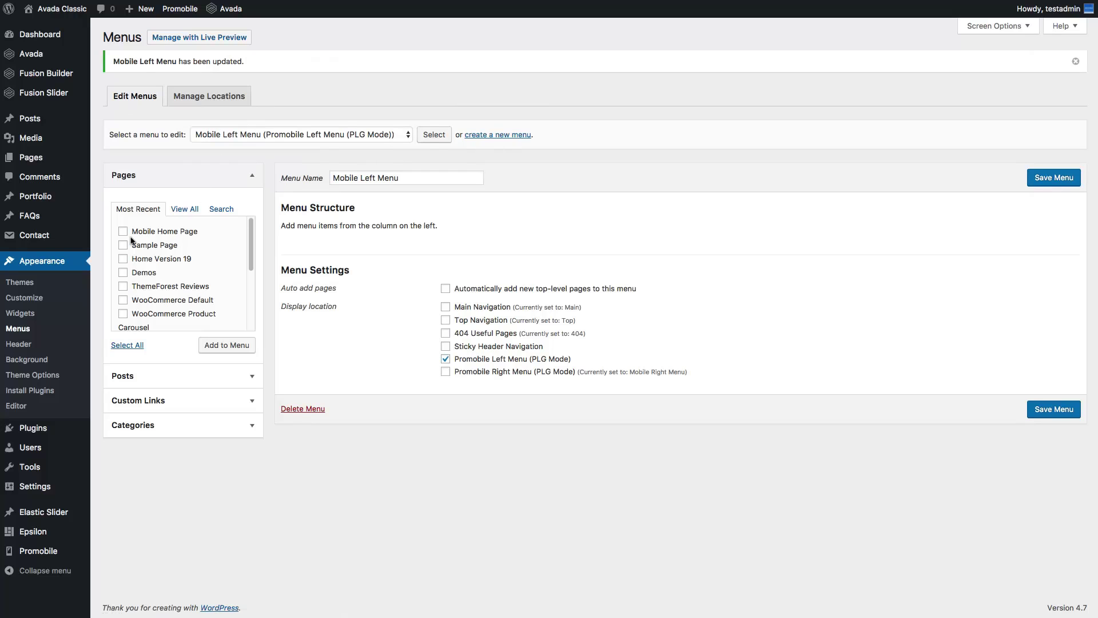
- Add the Mobile Home Page and Sample Page pages to Mobile Left Menu
{"action": "left_click", "coordinate": [123, 231]}
{"action": "left_click", "coordinate": [212, 345]}
{"action": "left_click", "coordinate": [133, 247]}
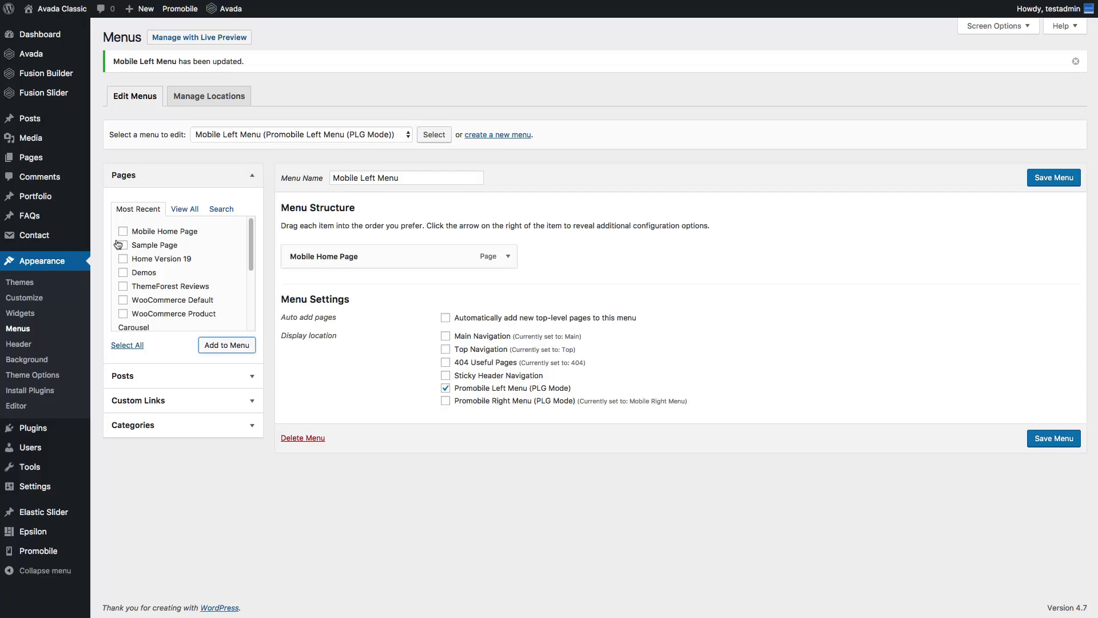
{"action": "left_click", "coordinate": [211, 345]}
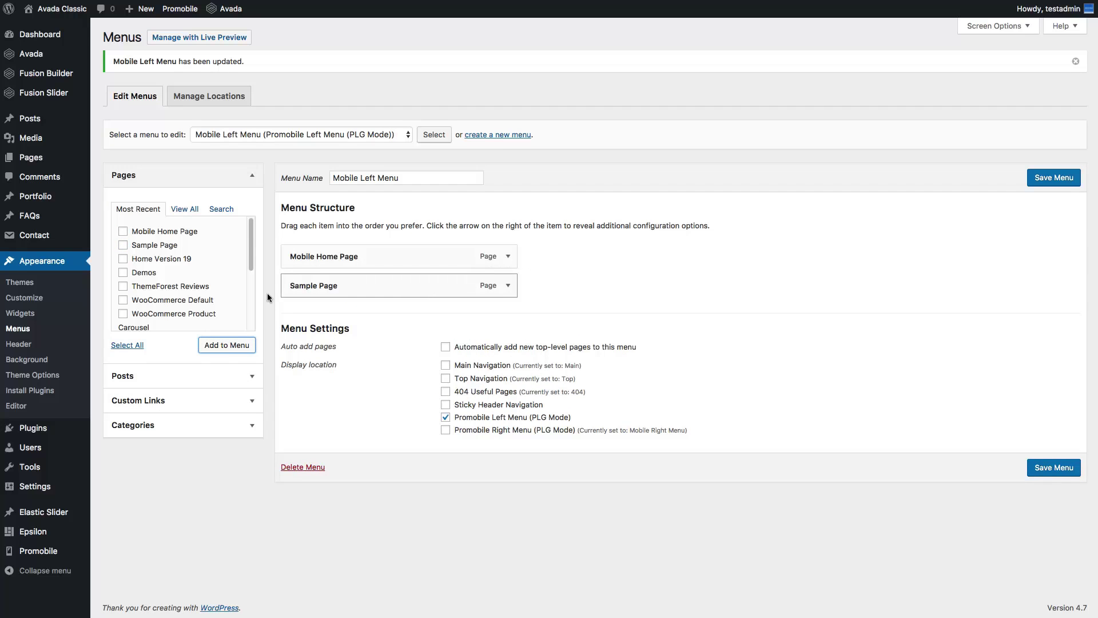
- Add a custom link with URL "#" and link text "Sub Menu" to Mobile Left Menu
{"action": "left_click", "coordinate": [245, 402]}
{"action": "triple_click", "coordinate": [188, 261]}
{"action": "mouse_move", "coordinate": [63, 239]}
{"action": "key", "text": "Tab"}
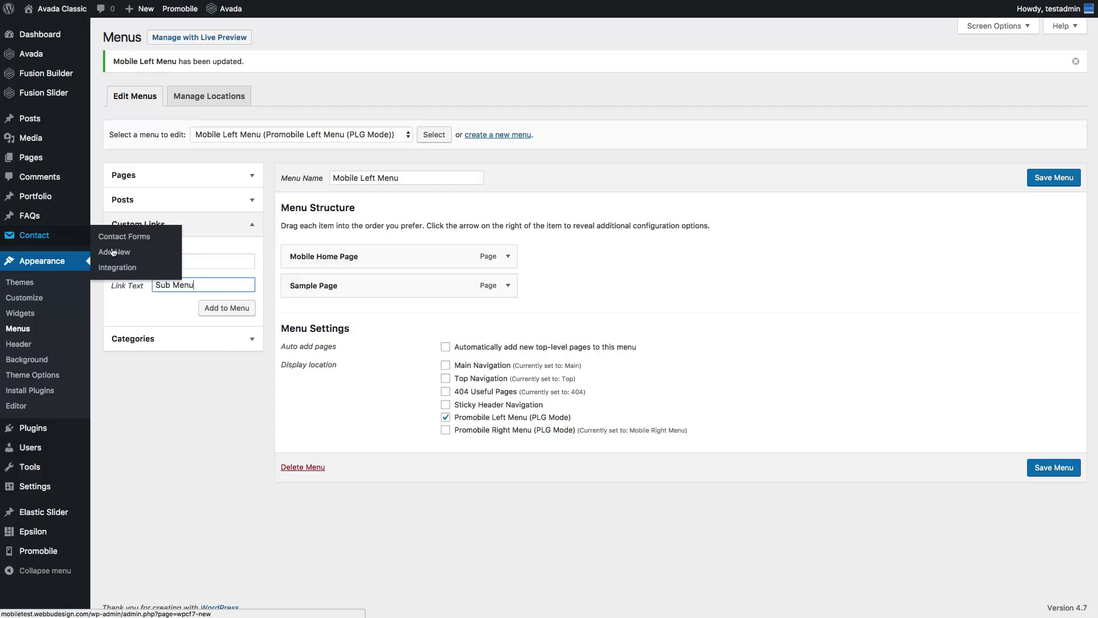
{"action": "left_click", "coordinate": [230, 306]}
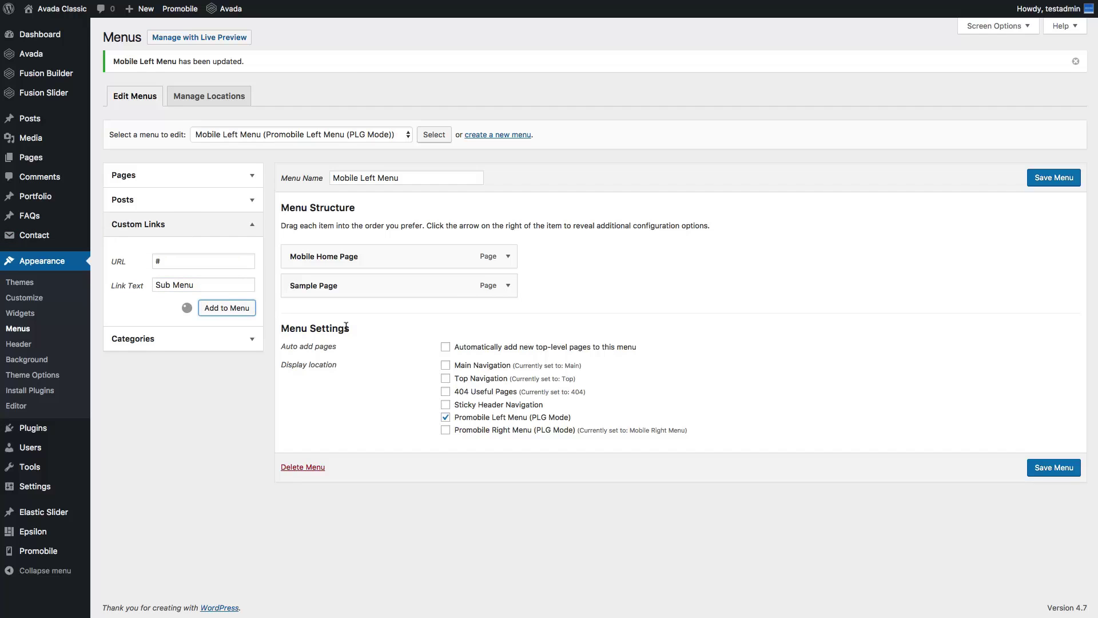
- Add a custom link with URL "#" and link text "Divider Sample" to Mobile Left Menu
{"action": "left_click", "coordinate": [137, 253]}
{"action": "left_click_drag", "start_coordinate": [136, 252], "coordinate": [107, 253]}
{"action": "type", "text": "#"}
{"action": "key", "text": "Tab"}
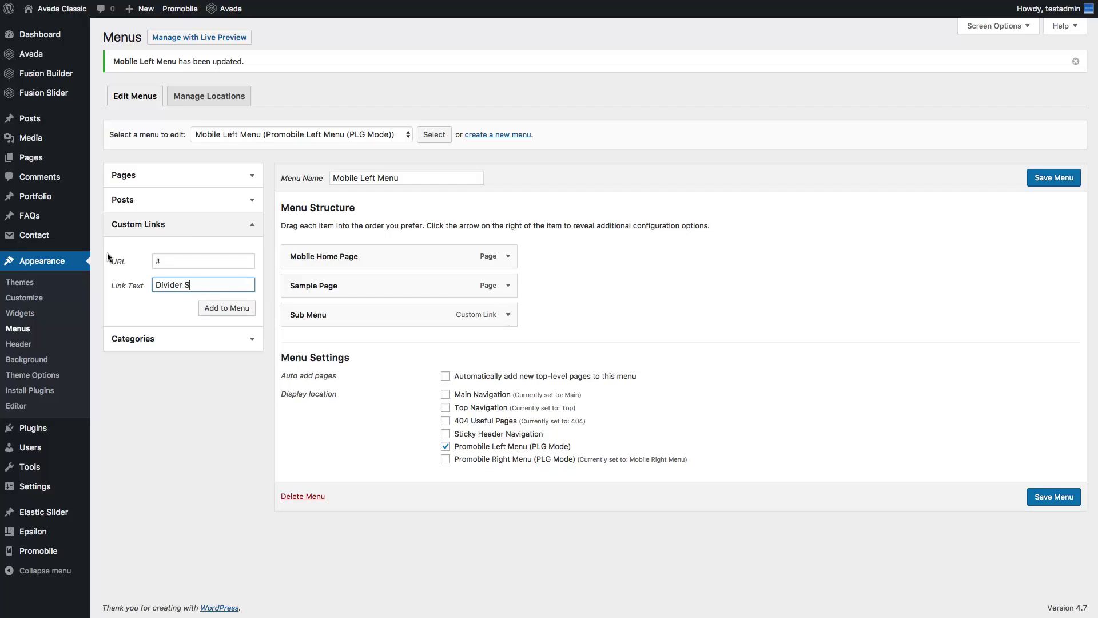
{"action": "left_click", "coordinate": [220, 308]}
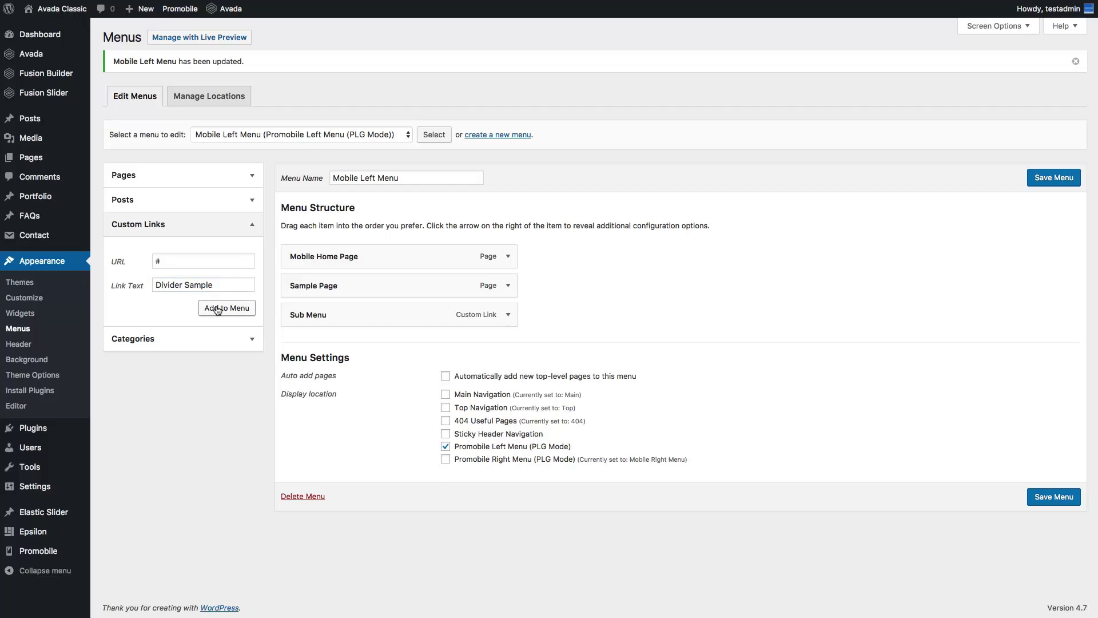
- Nest the Sample Page item under Sub Menu and set its icon name to fa-angle-right
{"action": "left_click_drag", "start_coordinate": [373, 310], "coordinate": [320, 308]}
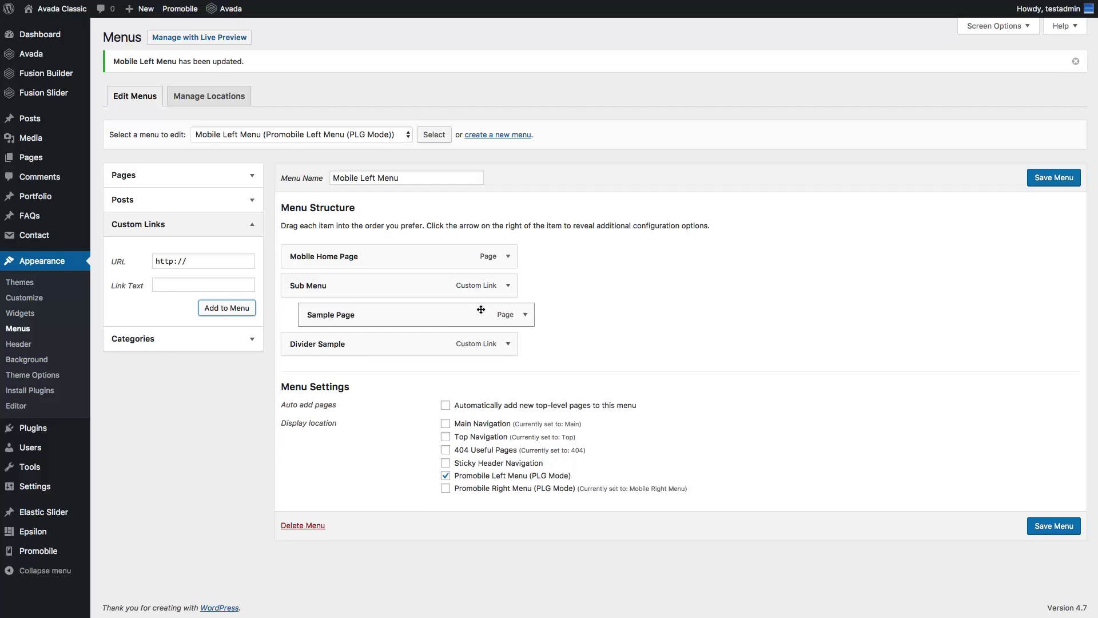
{"action": "left_click", "coordinate": [525, 314]}
{"action": "left_click", "coordinate": [344, 380]}
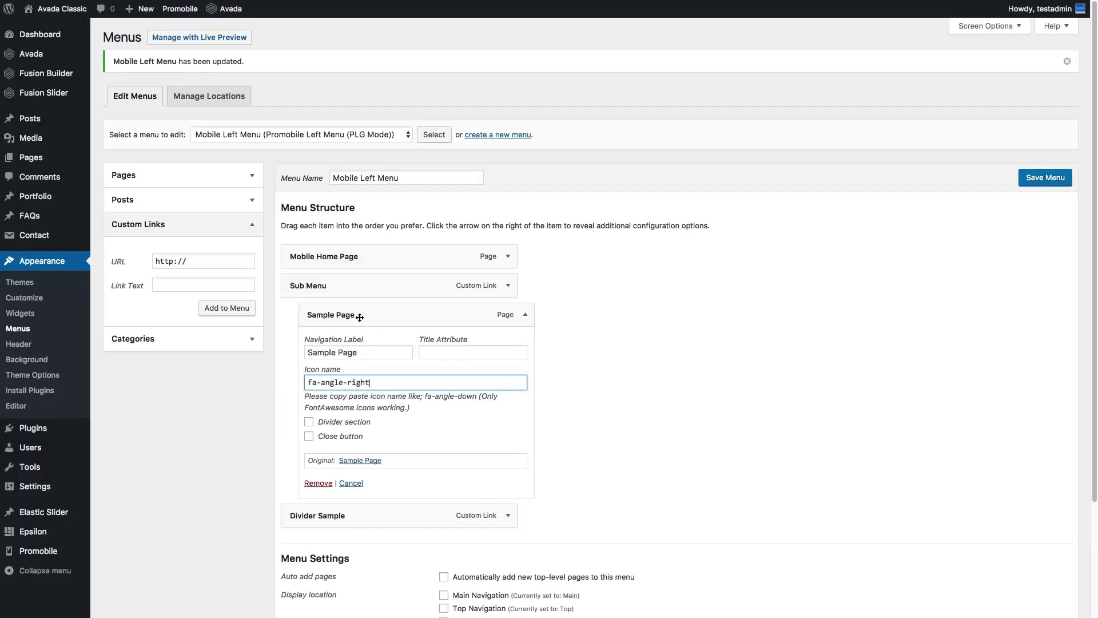
- Set the icon name of the Sub Menu item to fa-cogs
{"action": "left_click", "coordinate": [505, 286]}
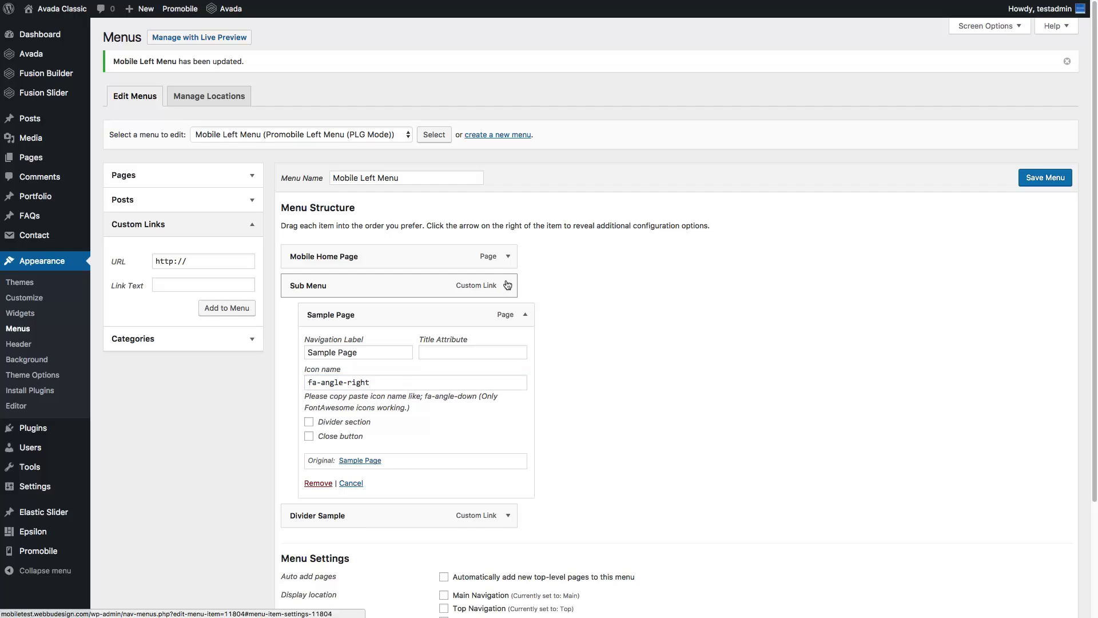
{"action": "left_click", "coordinate": [504, 285]}
{"action": "left_click", "coordinate": [348, 375]}
{"action": "type", "text": "fa-cogs"}
- Set the icon name of the Mobile Home Page item to fa-home and collapse the expanded menu items
{"action": "left_click", "coordinate": [506, 256]}
{"action": "left_click", "coordinate": [364, 323]}
{"action": "type", "text": "fa-home"}
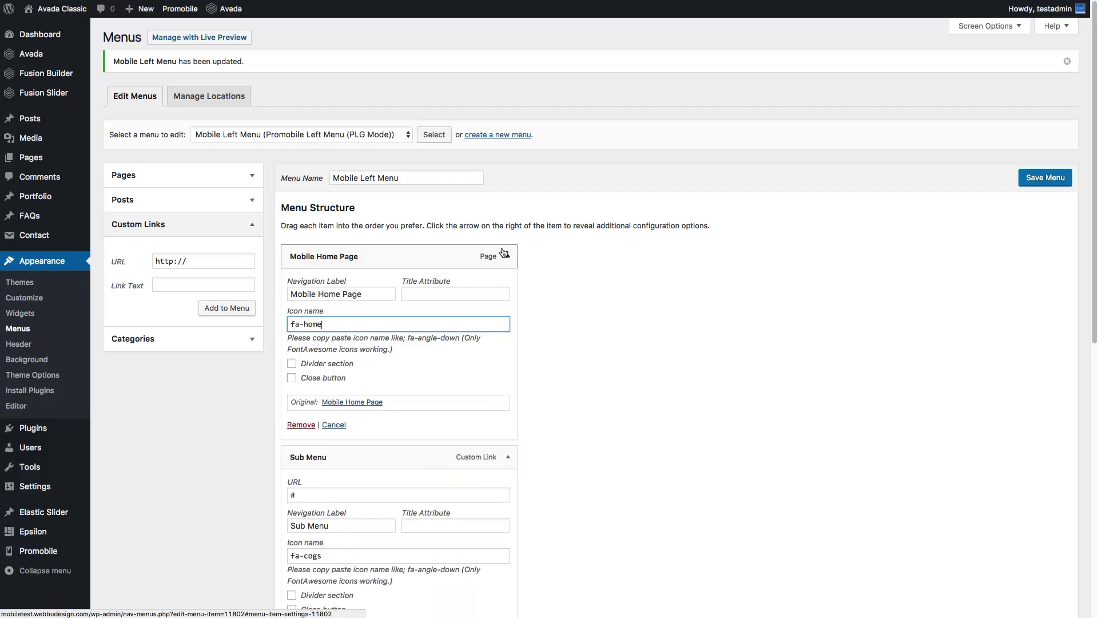
{"action": "left_click", "coordinate": [508, 256]}
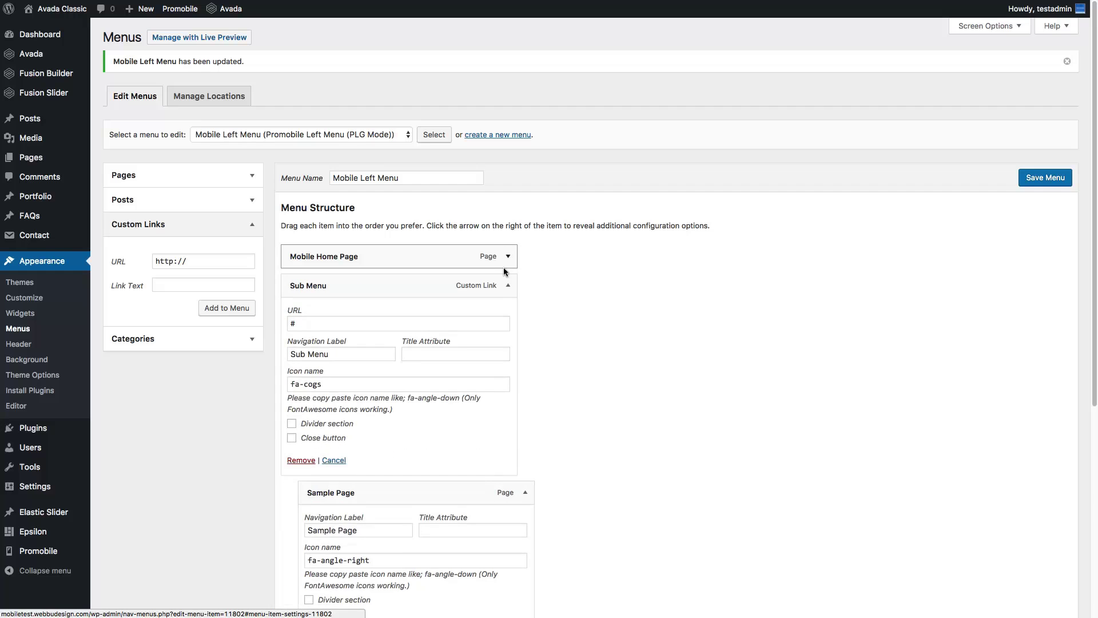
{"action": "left_click", "coordinate": [508, 285]}
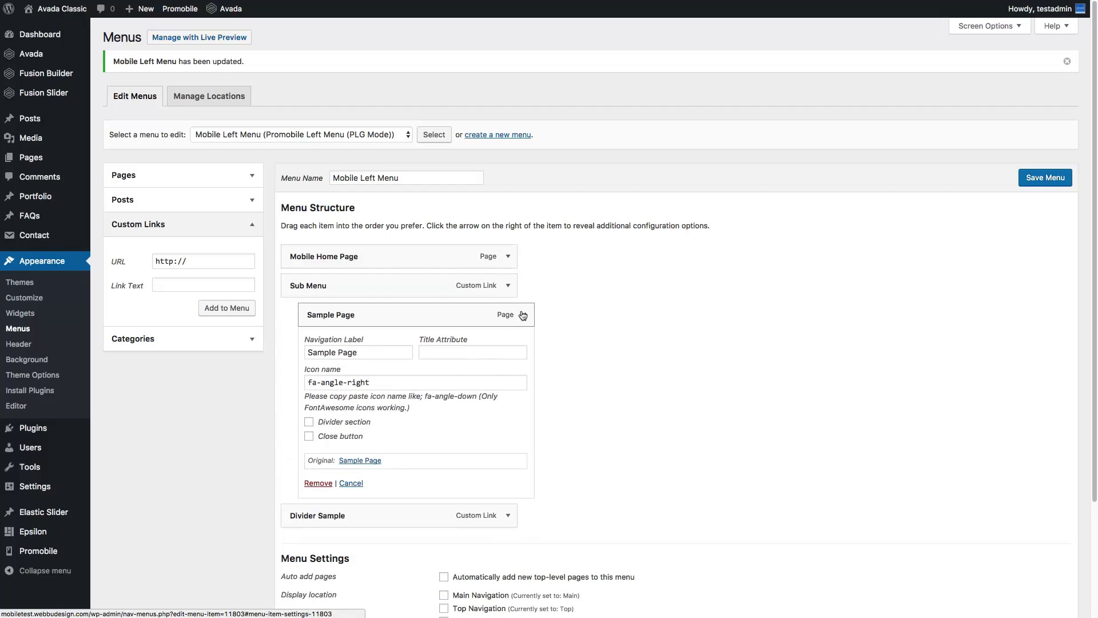
{"action": "left_click", "coordinate": [521, 315]}
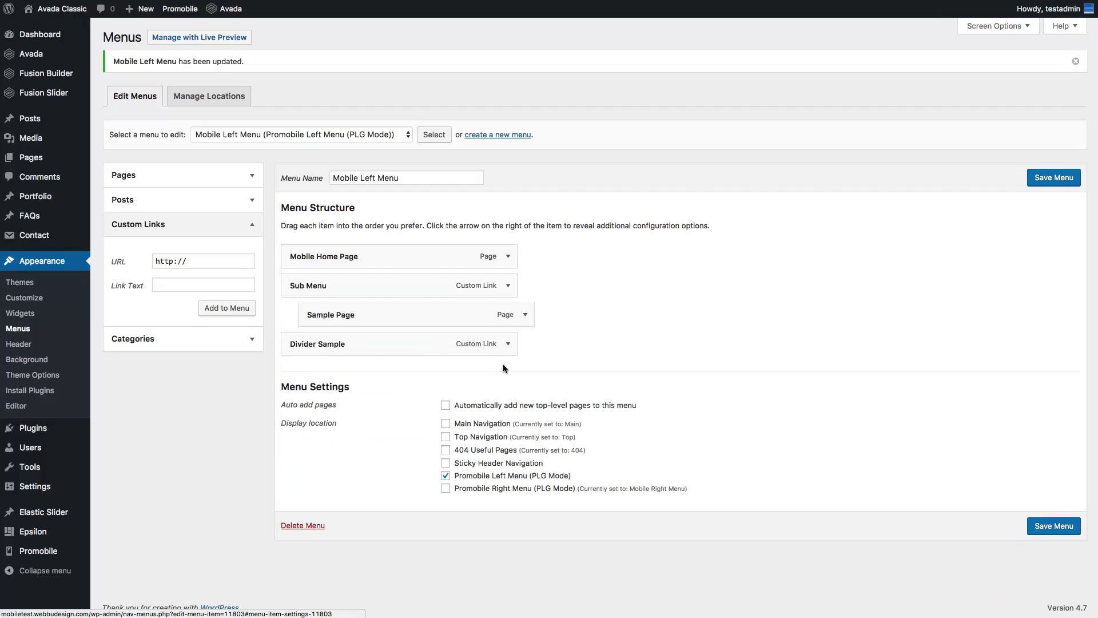
- Mark the Divider Sample item as a divider section and save Mobile Left Menu
{"action": "left_click", "coordinate": [507, 344]}
{"action": "left_click", "coordinate": [306, 482]}
{"action": "left_click", "coordinate": [507, 343]}
{"action": "left_click", "coordinate": [1047, 181]}
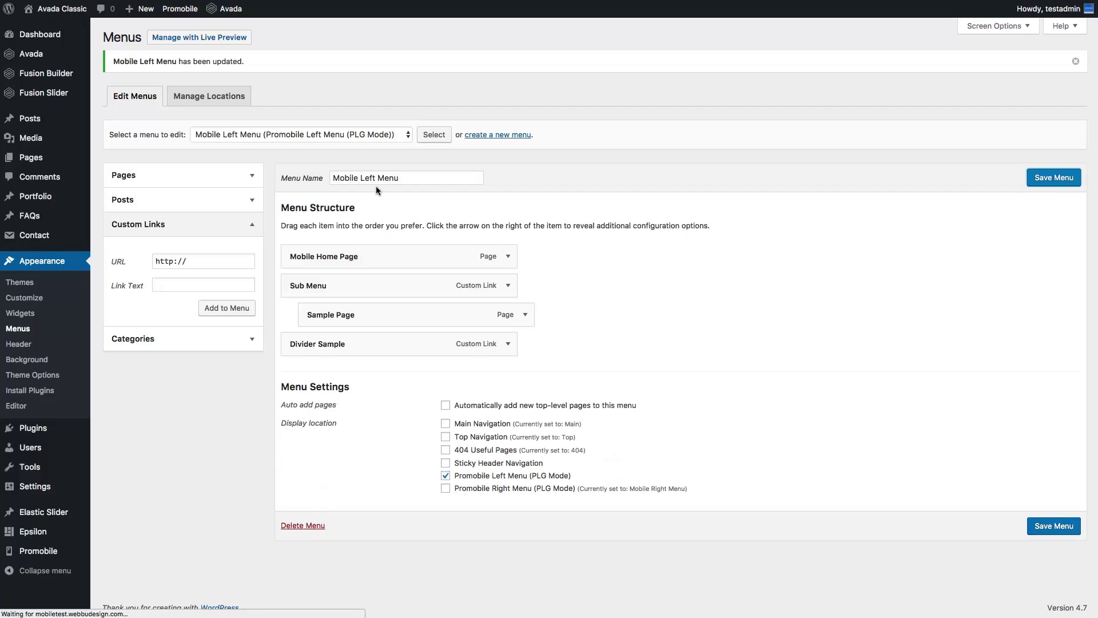
- Switch to editing Mobile Right Menu and add the Mobile Home Page page to it
{"action": "left_click", "coordinate": [388, 134]}
{"action": "key", "text": "Return"}
{"action": "left_click", "coordinate": [434, 134]}
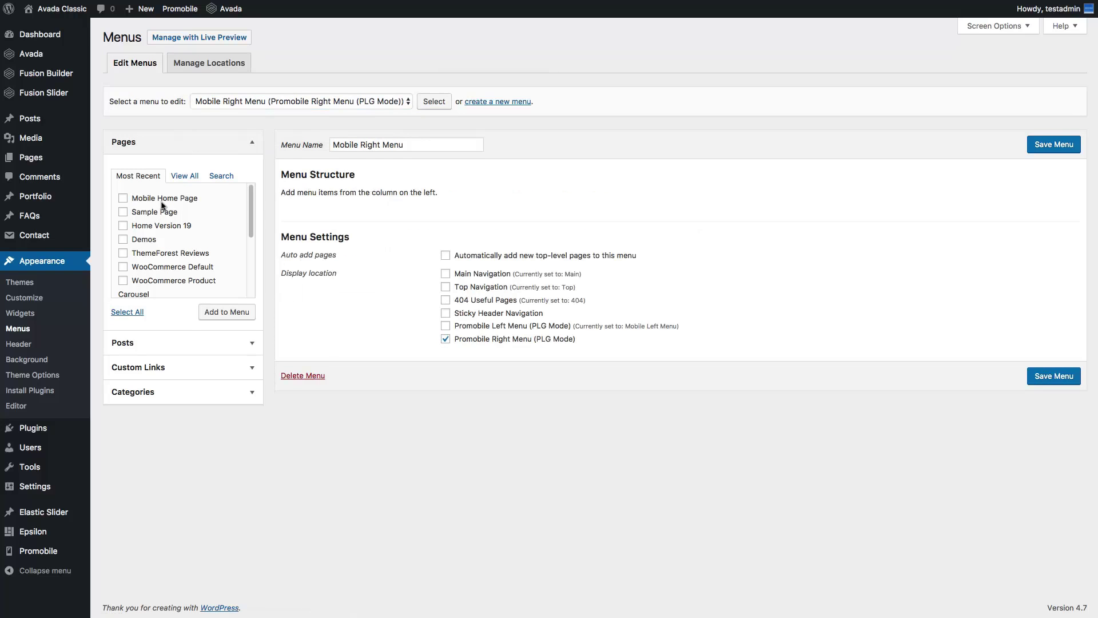
{"action": "left_click", "coordinate": [123, 198]}
{"action": "left_click", "coordinate": [222, 312]}
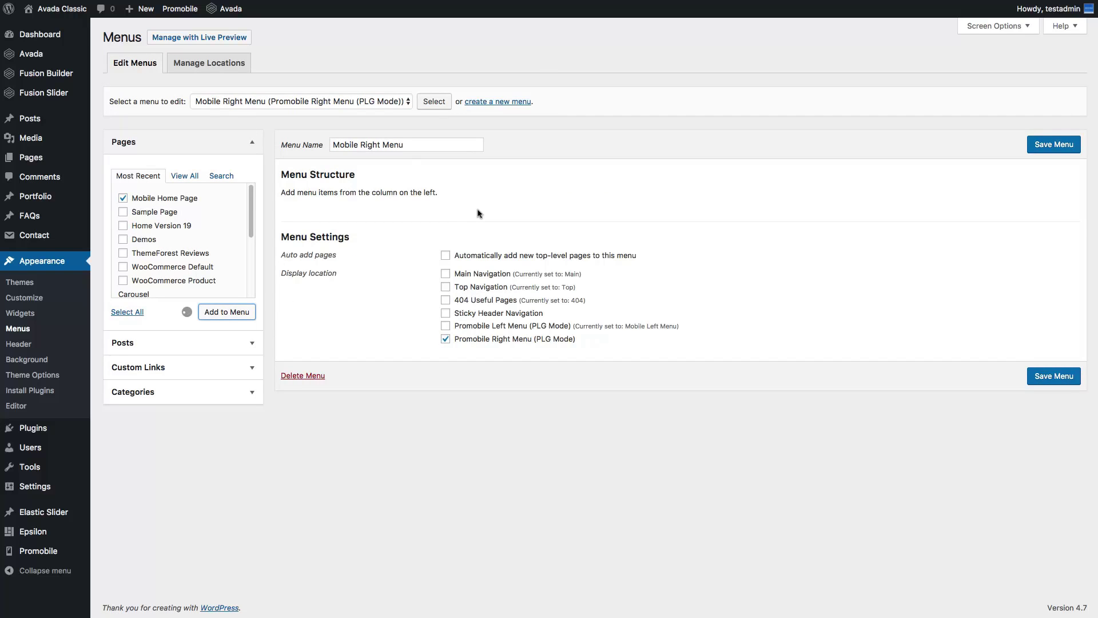
- Set the icon name of Mobile Home Page in Mobile Right Menu to fa-home and save the menu
{"action": "left_click", "coordinate": [504, 224]}
{"action": "left_click", "coordinate": [330, 281]}
{"action": "type", "text": "fa-home"}
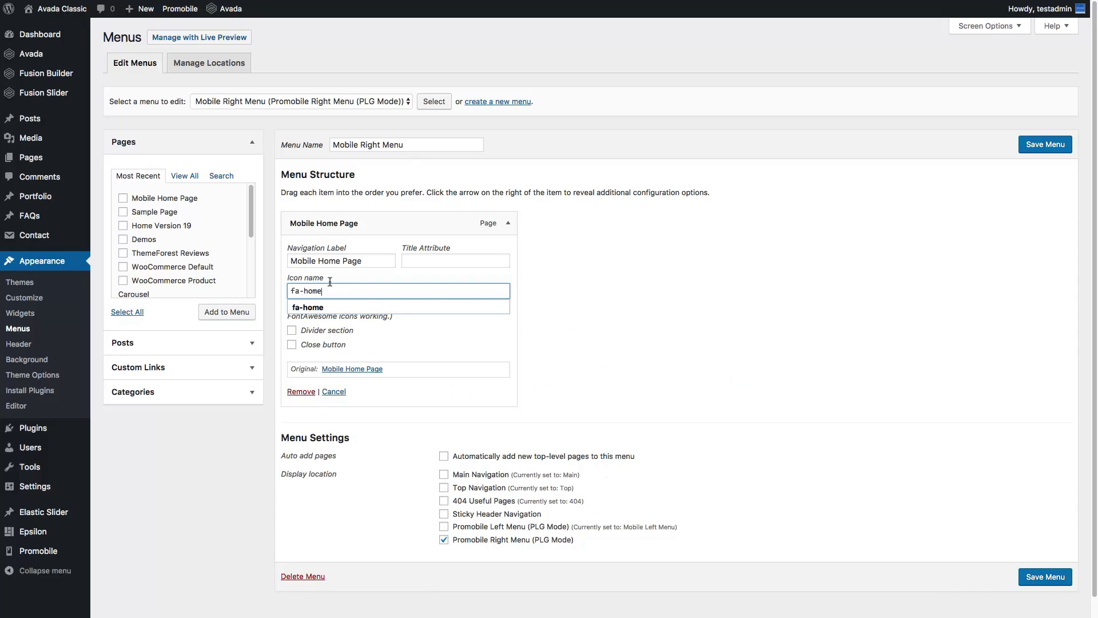
{"action": "left_click", "coordinate": [361, 307]}
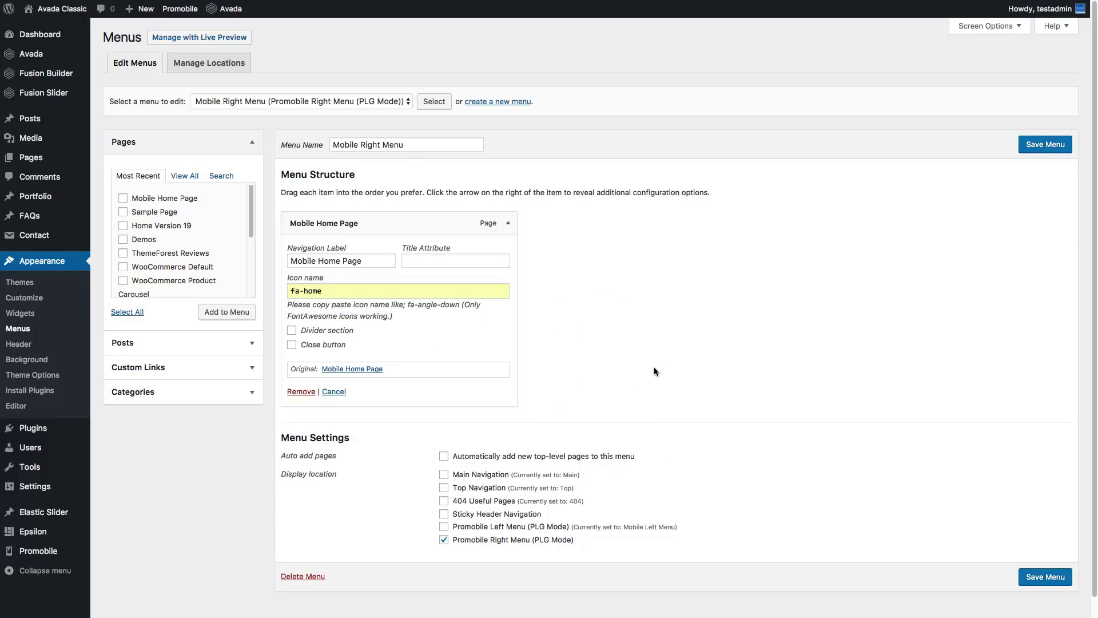
{"action": "left_click", "coordinate": [1041, 146]}
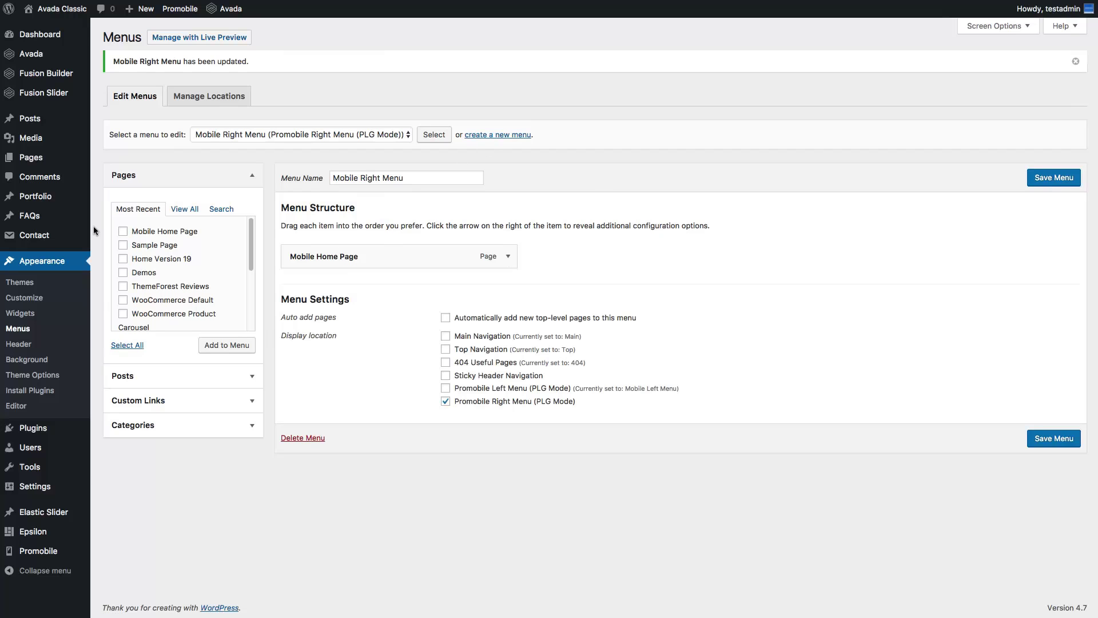
- Open the Any Mobile Theme settings and set the iPhone/iPod Touch and iPad themes to Promobile
{"action": "mouse_move", "coordinate": [50, 487]}
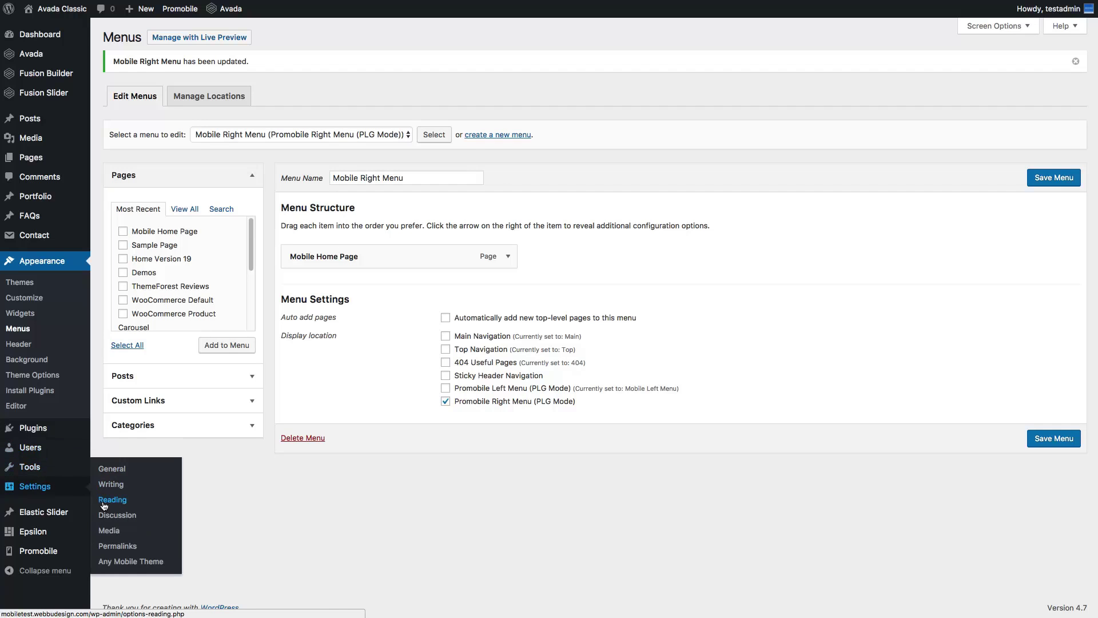
{"action": "left_click", "coordinate": [109, 559]}
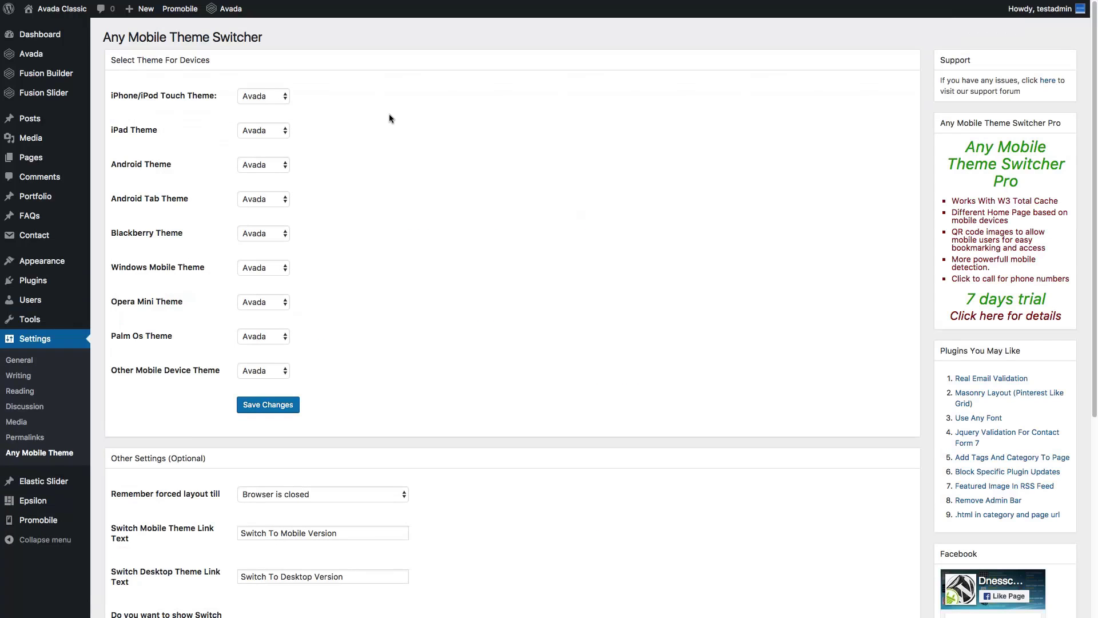
{"action": "left_click", "coordinate": [277, 95]}
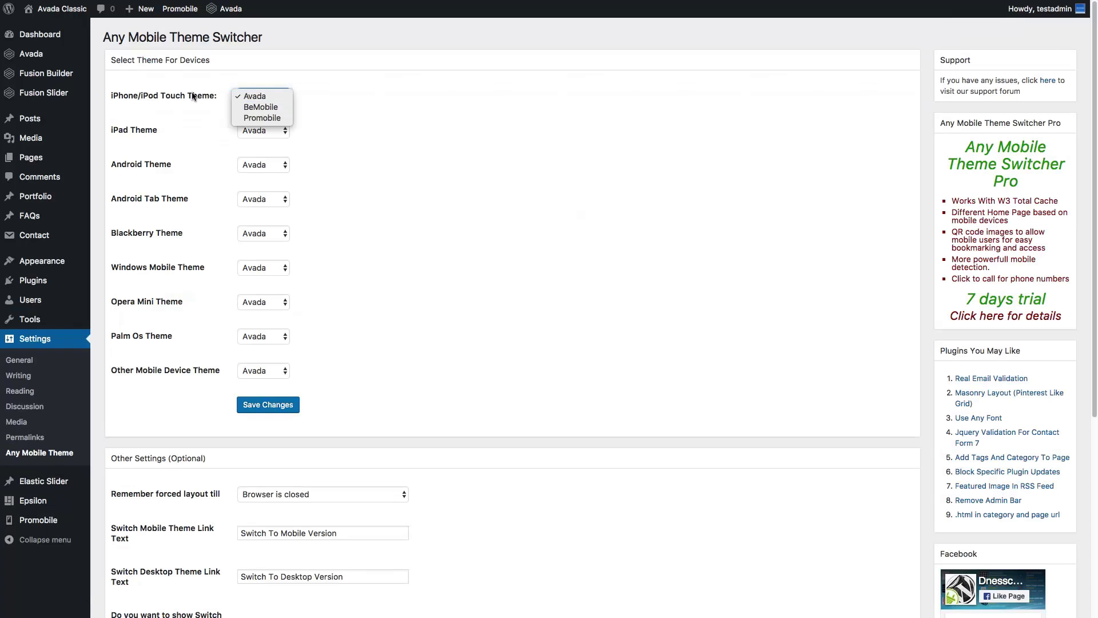
{"action": "left_click", "coordinate": [266, 118]}
{"action": "left_click", "coordinate": [266, 131]}
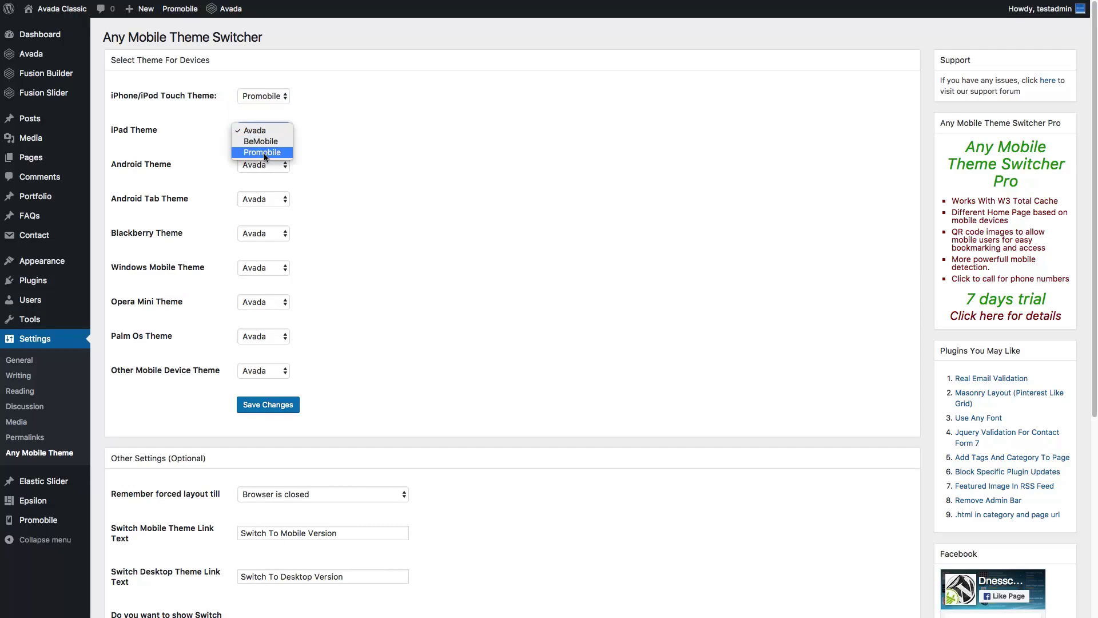
{"action": "left_click", "coordinate": [266, 152]}
- Set the Android, Android Tab and Blackberry themes to Promobile
{"action": "left_click", "coordinate": [269, 165]}
{"action": "left_click", "coordinate": [266, 199]}
{"action": "left_click", "coordinate": [266, 200]}
{"action": "left_click", "coordinate": [266, 219]}
{"action": "left_click", "coordinate": [267, 235]}
{"action": "left_click", "coordinate": [267, 255]}
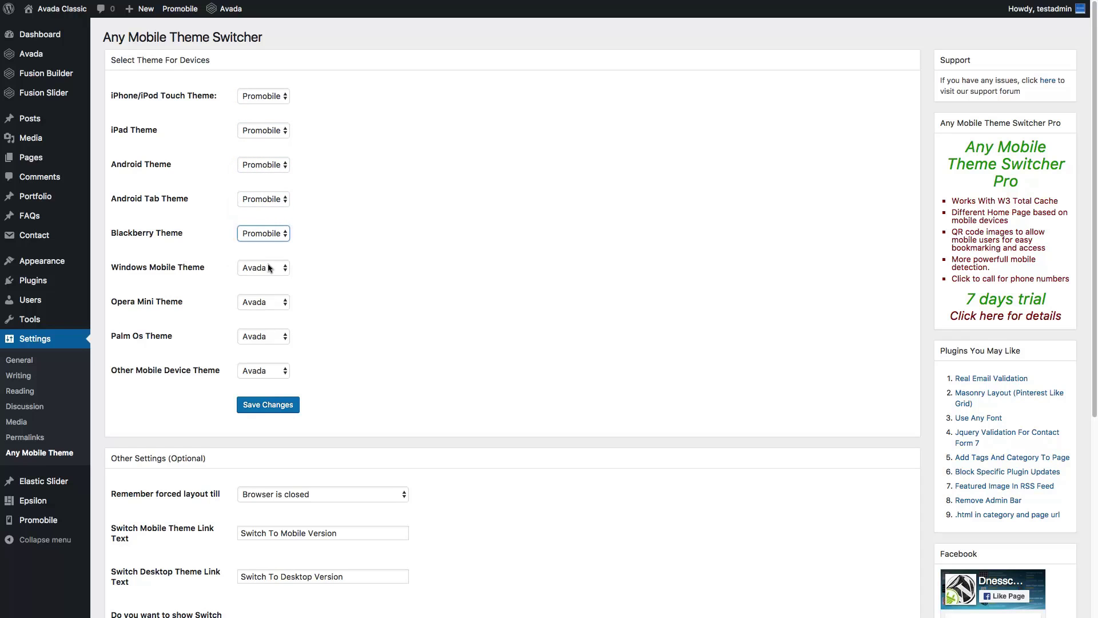
- Set the Windows Mobile, Opera Mini, Palm Os and Other Mobile Device themes to Promobile and save the changes
{"action": "left_click", "coordinate": [266, 267]}
{"action": "left_click", "coordinate": [269, 289]}
{"action": "left_click", "coordinate": [269, 302]}
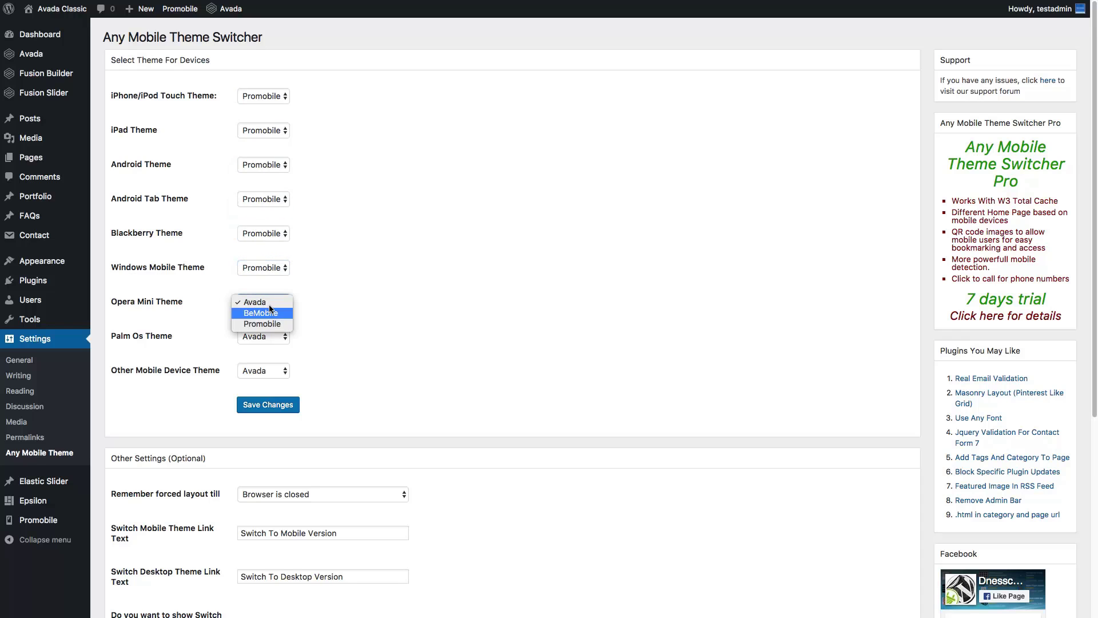
{"action": "left_click", "coordinate": [271, 324]}
{"action": "left_click", "coordinate": [266, 337]}
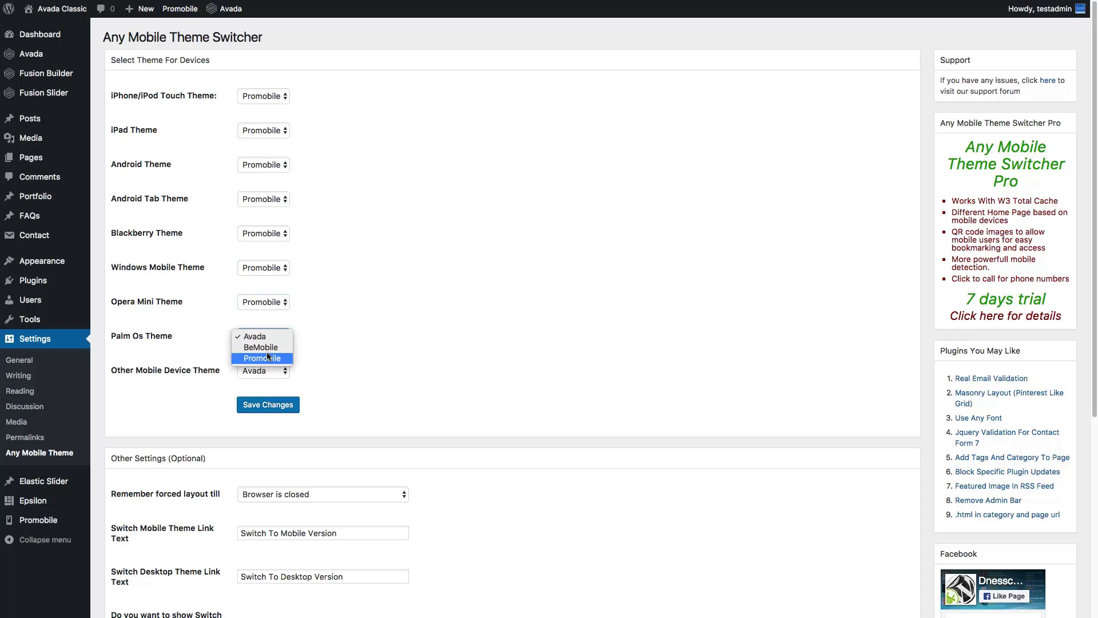
{"action": "left_click", "coordinate": [266, 358]}
{"action": "left_click", "coordinate": [267, 370]}
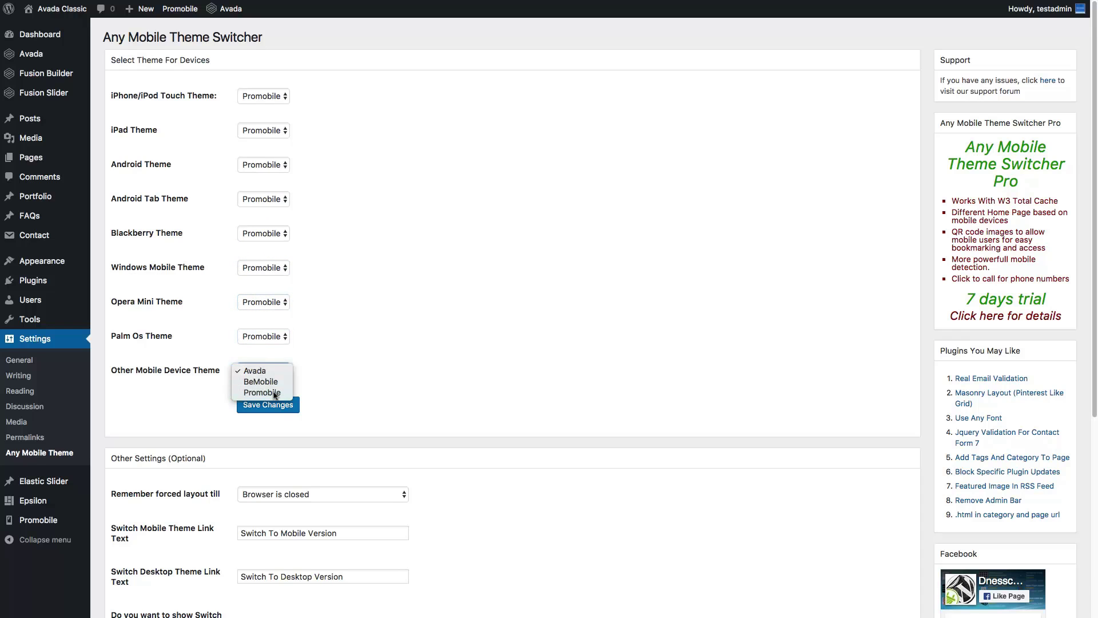
{"action": "left_click", "coordinate": [274, 393]}
{"action": "left_click", "coordinate": [286, 405]}
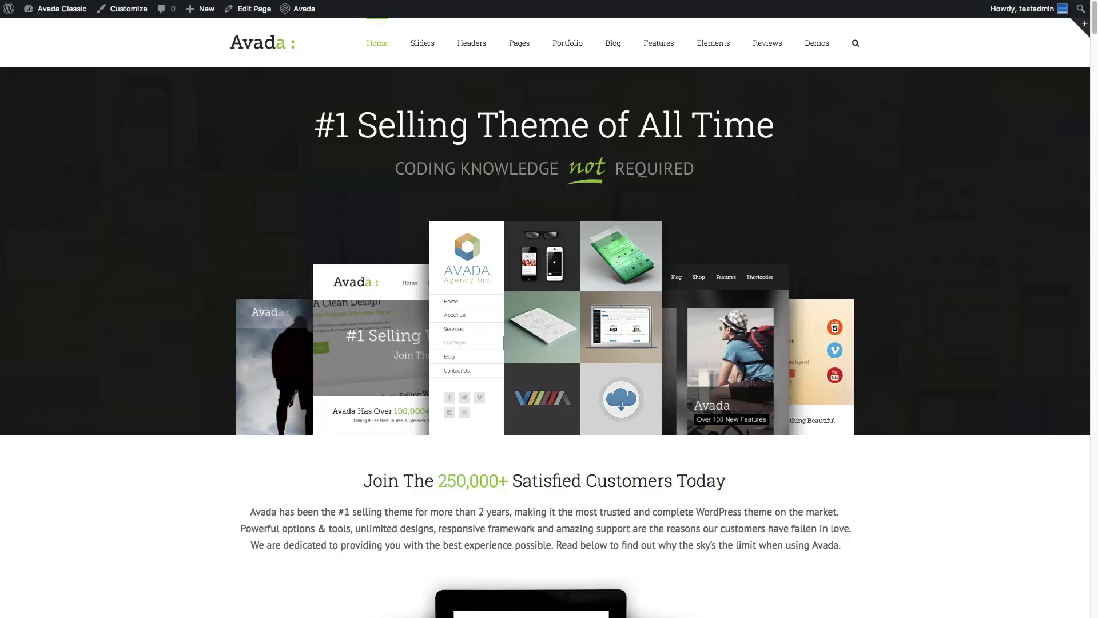
- Switch to the iPhone simulator and reload mobiletest.webbudesign.com to check the mobile version of the site
{"action": "key", "text": "super+Tab"}
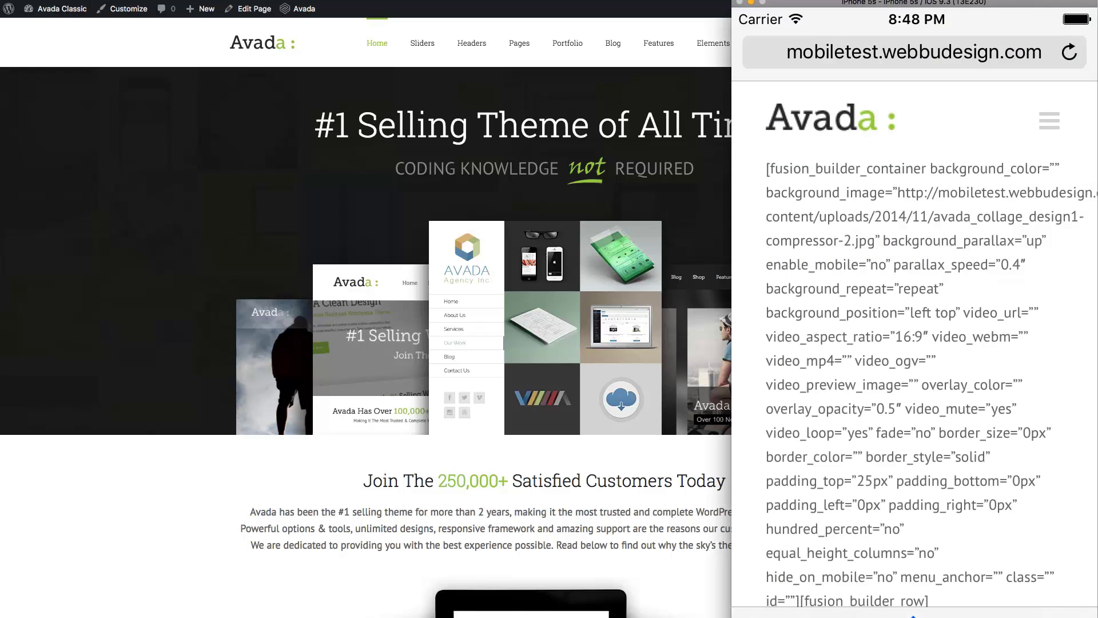
{"action": "left_click", "coordinate": [925, 49]}
{"action": "left_click", "coordinate": [941, 53]}
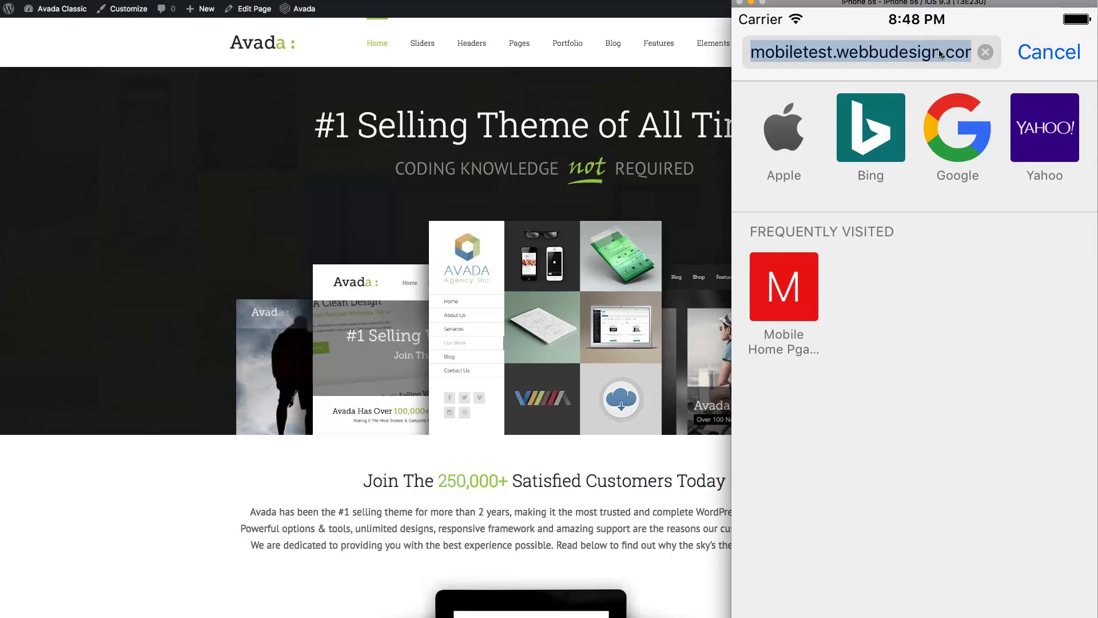
{"action": "key", "text": "Return"}
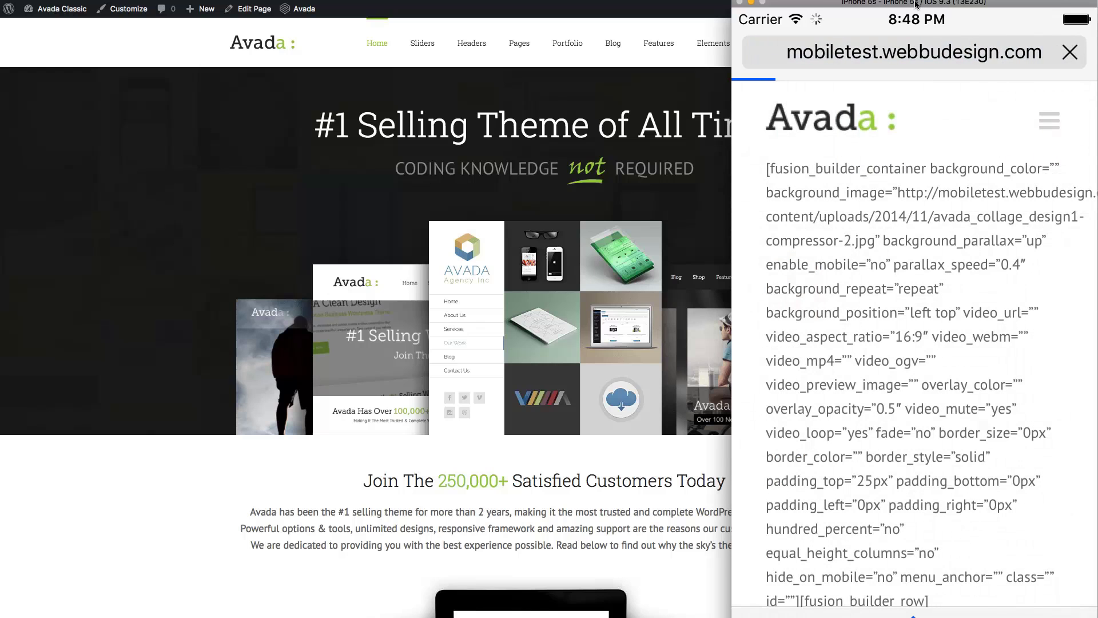
{"action": "left_click_drag", "start_coordinate": [915, 4], "coordinate": [914, 0]}
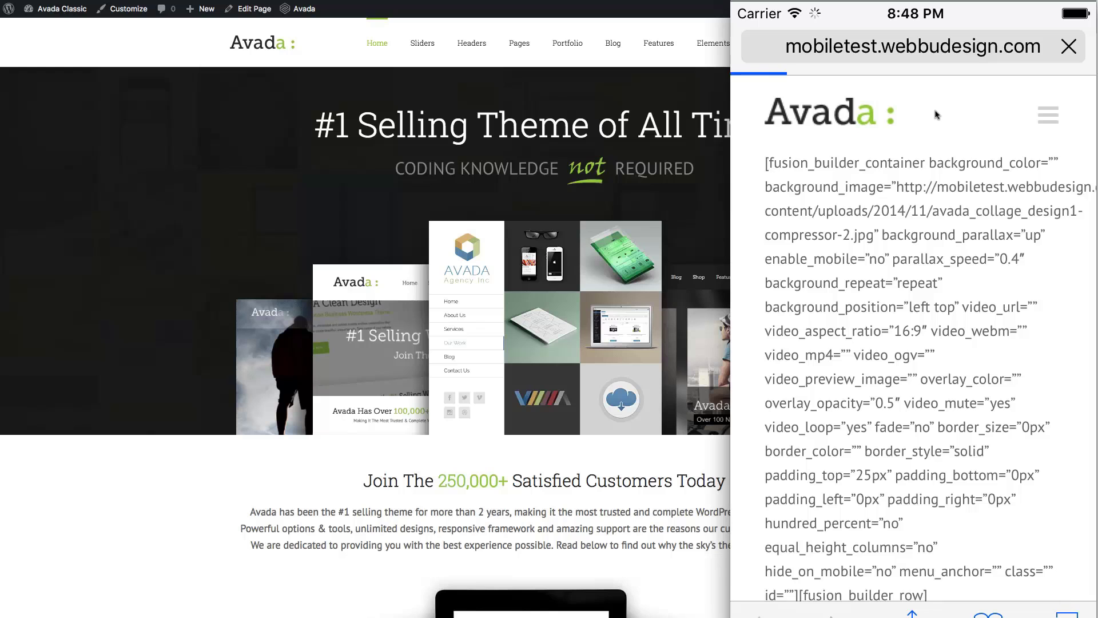
- Open the mobile side menu in the iPhone simulator, expand and collapse Sub Menu, and close the side menu
{"action": "left_click_drag", "start_coordinate": [863, 189], "coordinate": [872, 116]}
{"action": "left_click", "coordinate": [751, 199]}
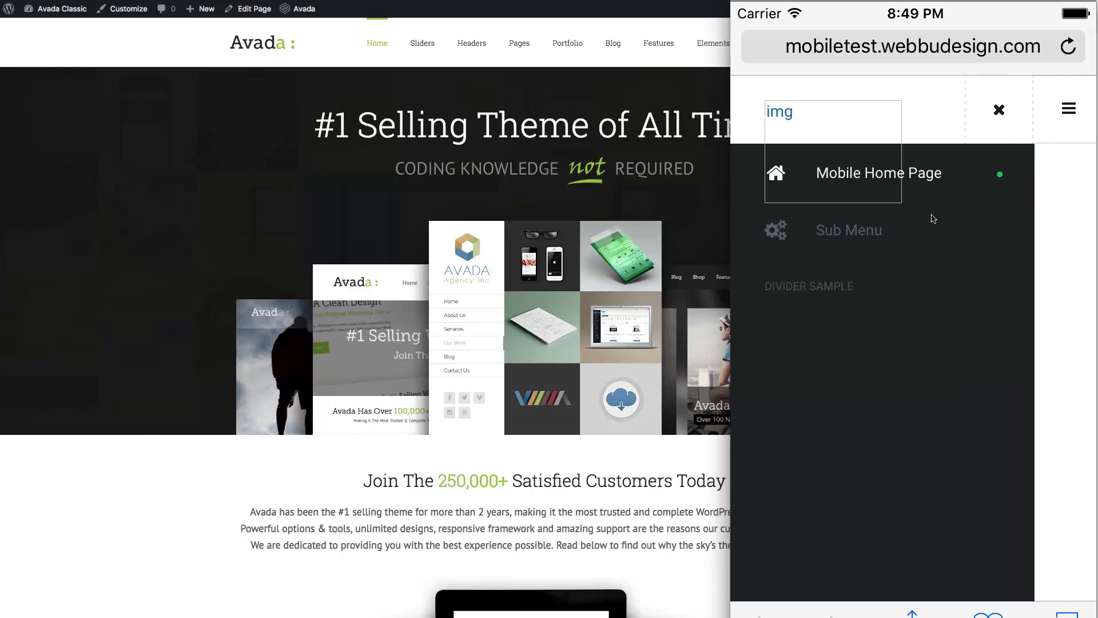
{"action": "left_click", "coordinate": [954, 235]}
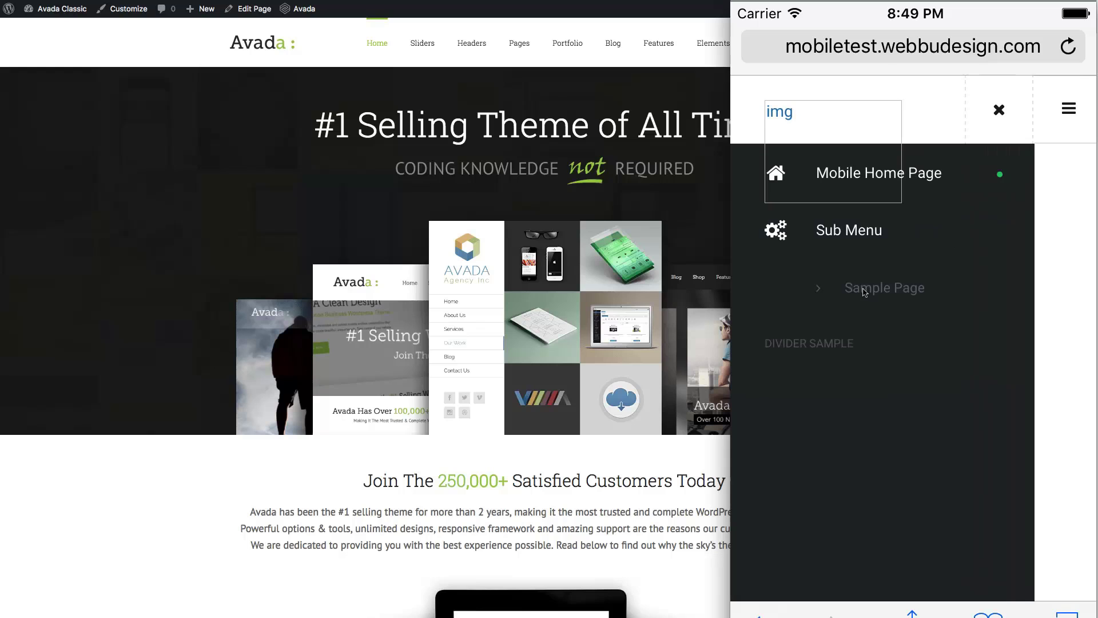
{"action": "left_click", "coordinate": [941, 240]}
{"action": "left_click", "coordinate": [956, 229]}
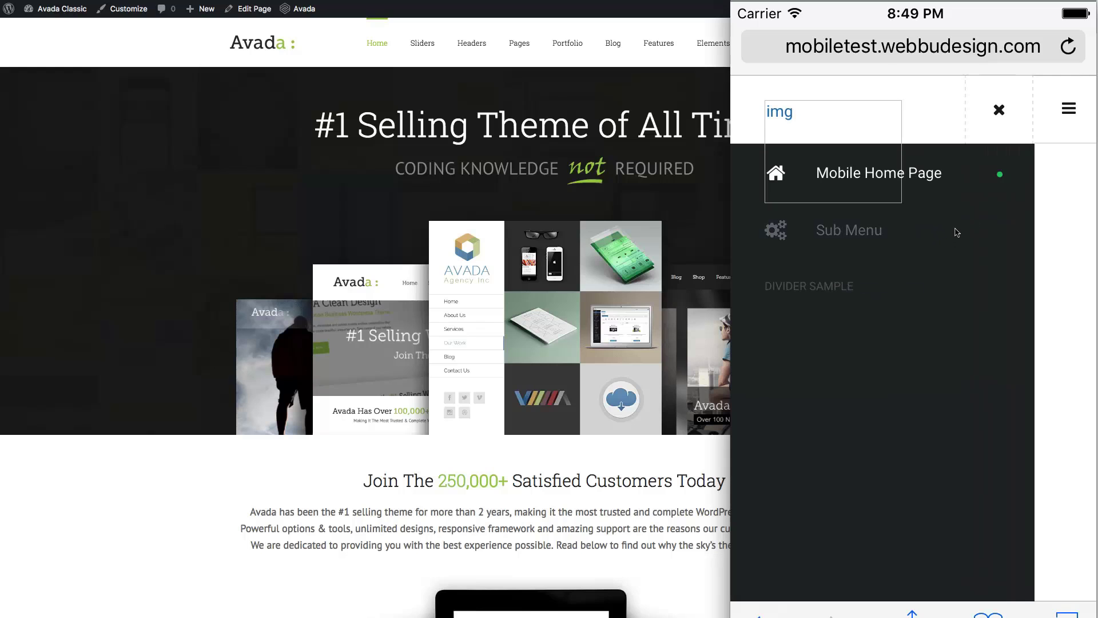
{"action": "left_click", "coordinate": [1030, 214]}
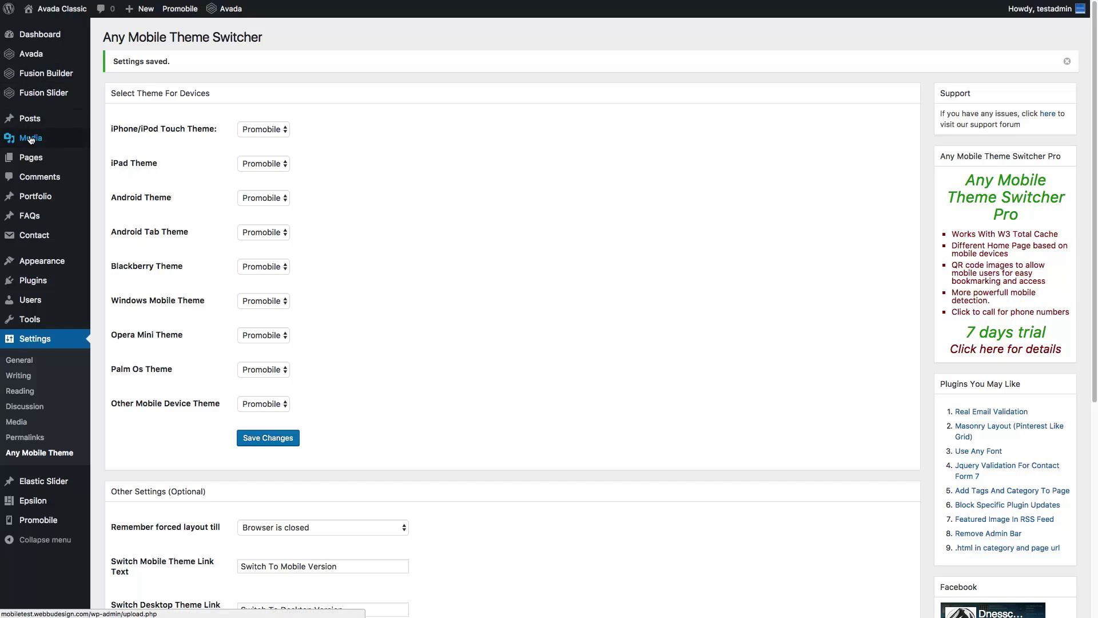
- List the WordPress pages sorted by date and open Mobile Home Page for editing
{"action": "mouse_move", "coordinate": [31, 157]}
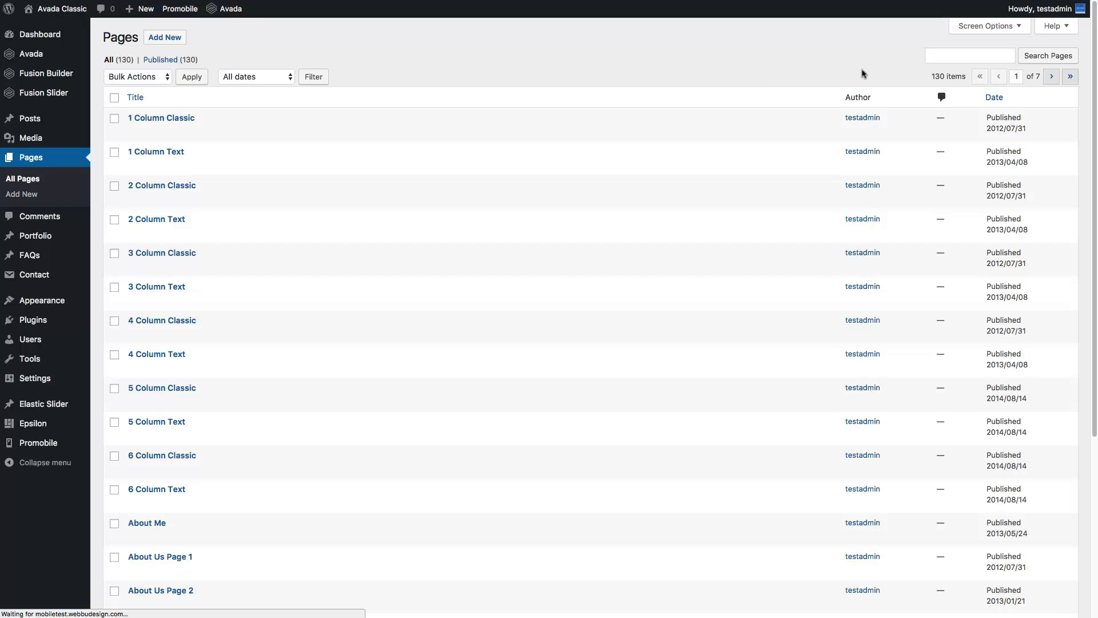
{"action": "left_click", "coordinate": [995, 98]}
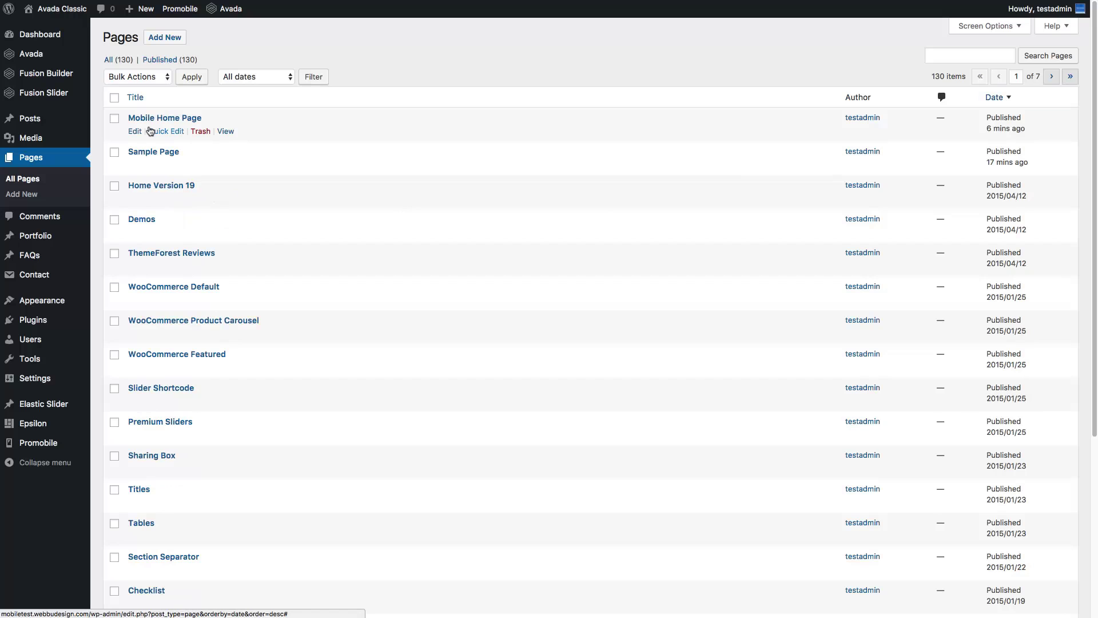
{"action": "left_click", "coordinate": [132, 131]}
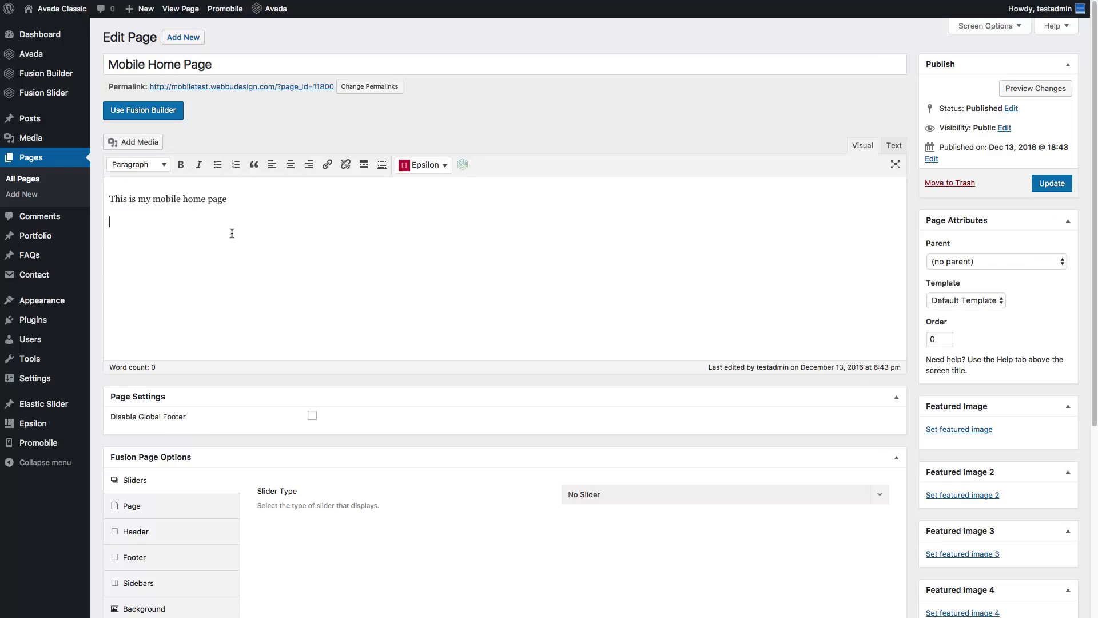
- Start an Epsilon Button shortcode below the page text, with the text "button" and the link "#"
{"action": "left_click", "coordinate": [429, 165]}
{"action": "mouse_move", "coordinate": [452, 347]}
{"action": "mouse_move", "coordinate": [454, 312]}
{"action": "left_click", "coordinate": [501, 314]}
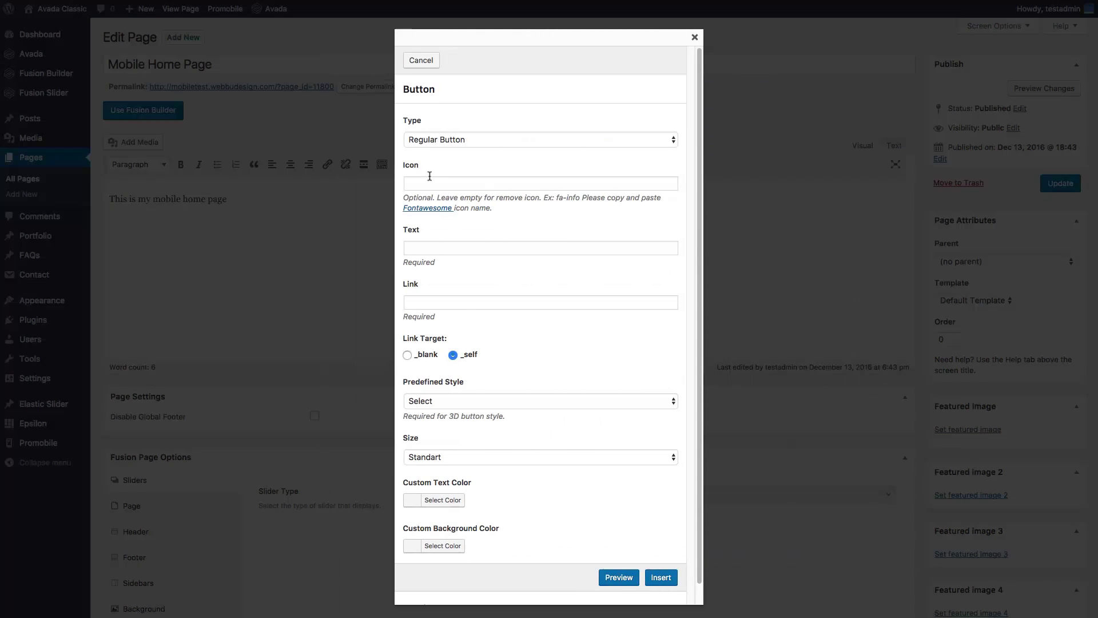
{"action": "left_click", "coordinate": [430, 178]}
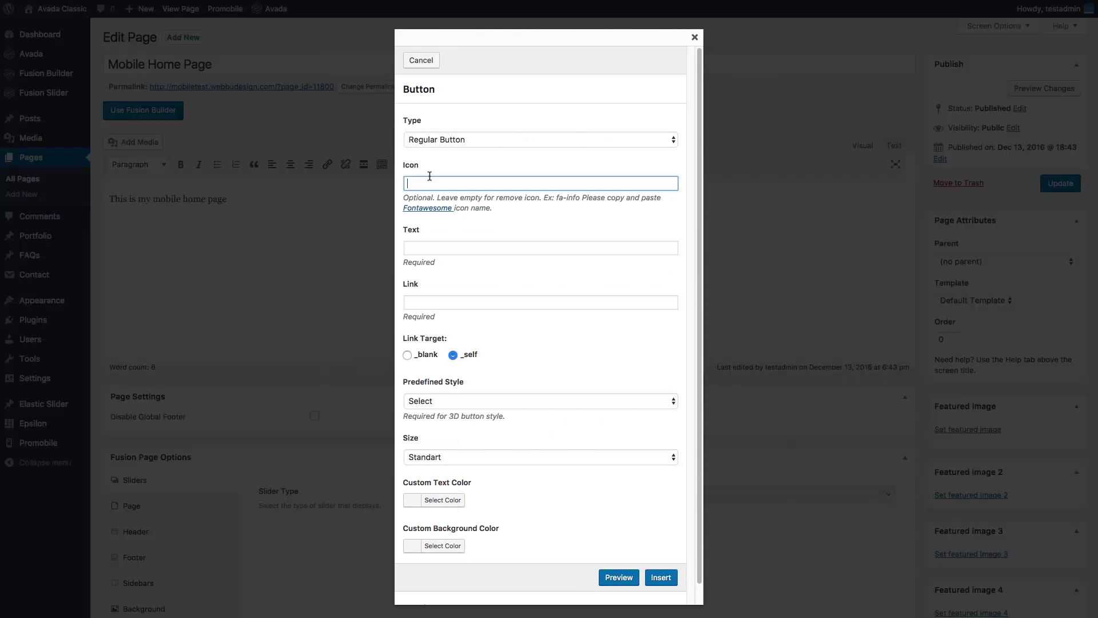
{"action": "key", "text": "Tab"}
{"action": "key", "text": "Tab"}
{"action": "type", "text": "button"}
{"action": "key", "text": "Tab"}
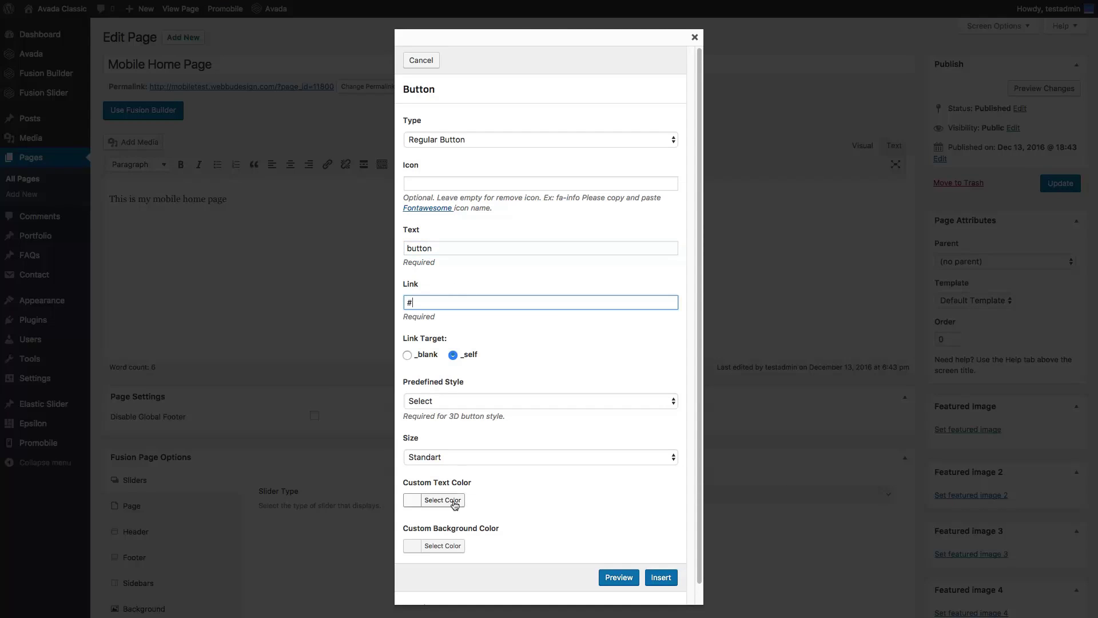
- Set the button's predefined style to Teal and its size to Large, and insert it into the page
{"action": "left_click", "coordinate": [464, 405]}
{"action": "left_click", "coordinate": [462, 422]}
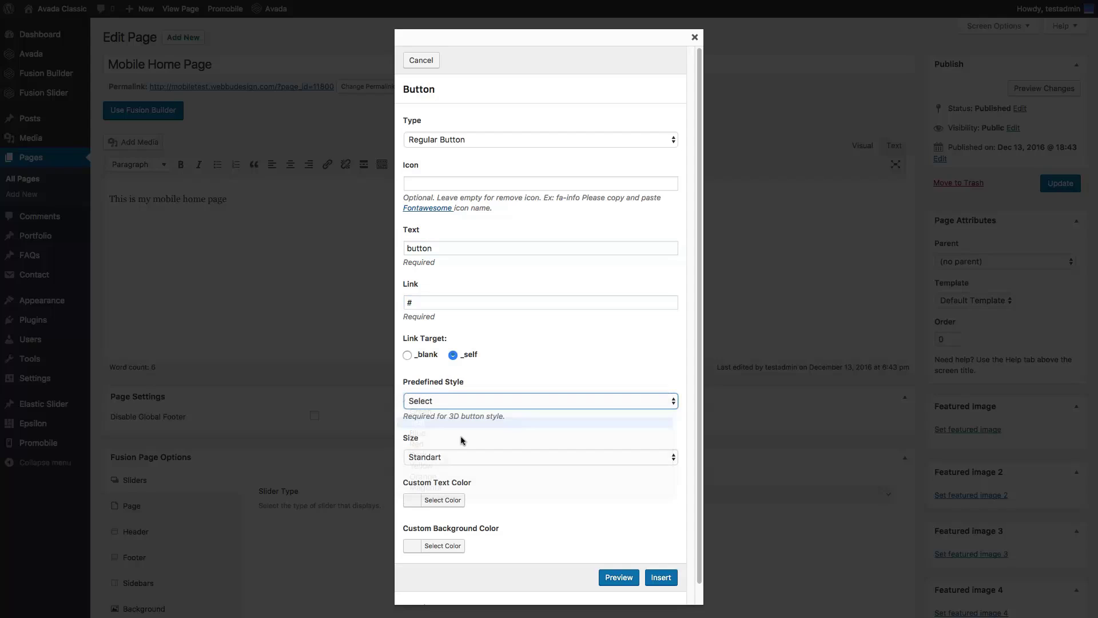
{"action": "left_click", "coordinate": [463, 455]}
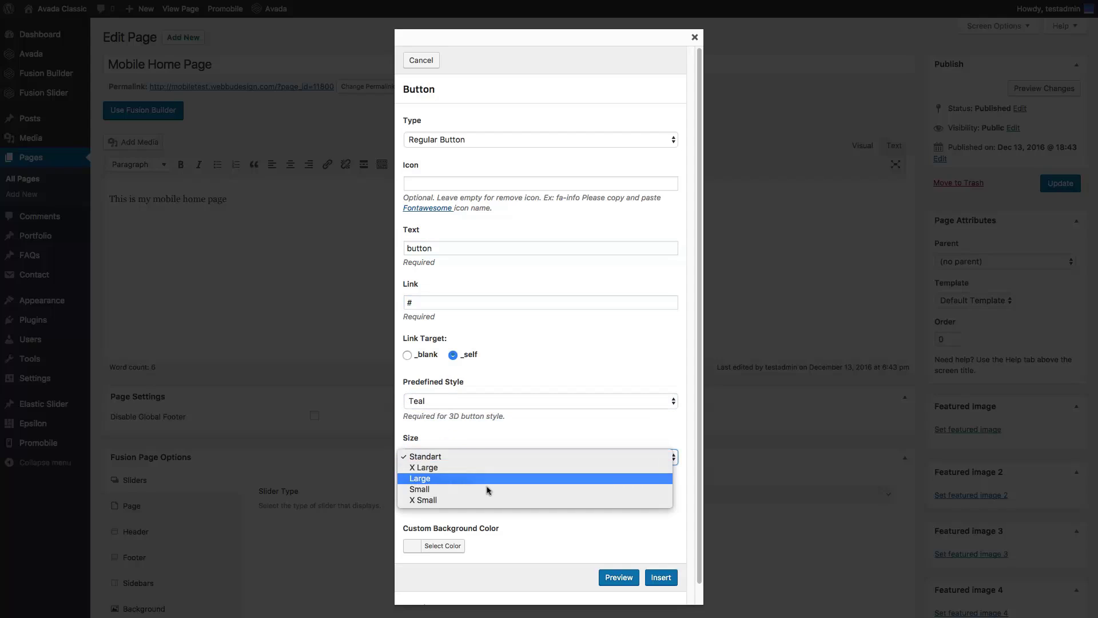
{"action": "left_click", "coordinate": [462, 478]}
{"action": "left_click", "coordinate": [657, 577]}
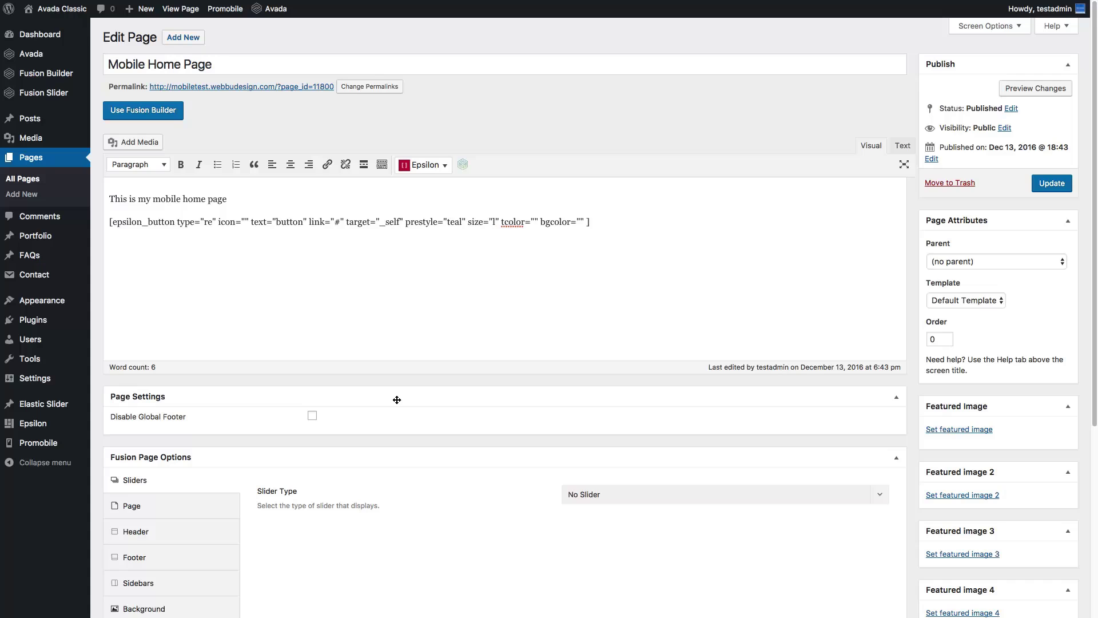
- Update Mobile Home Page and reload the site in the iPhone simulator to check the new button
{"action": "left_click", "coordinate": [1052, 186]}
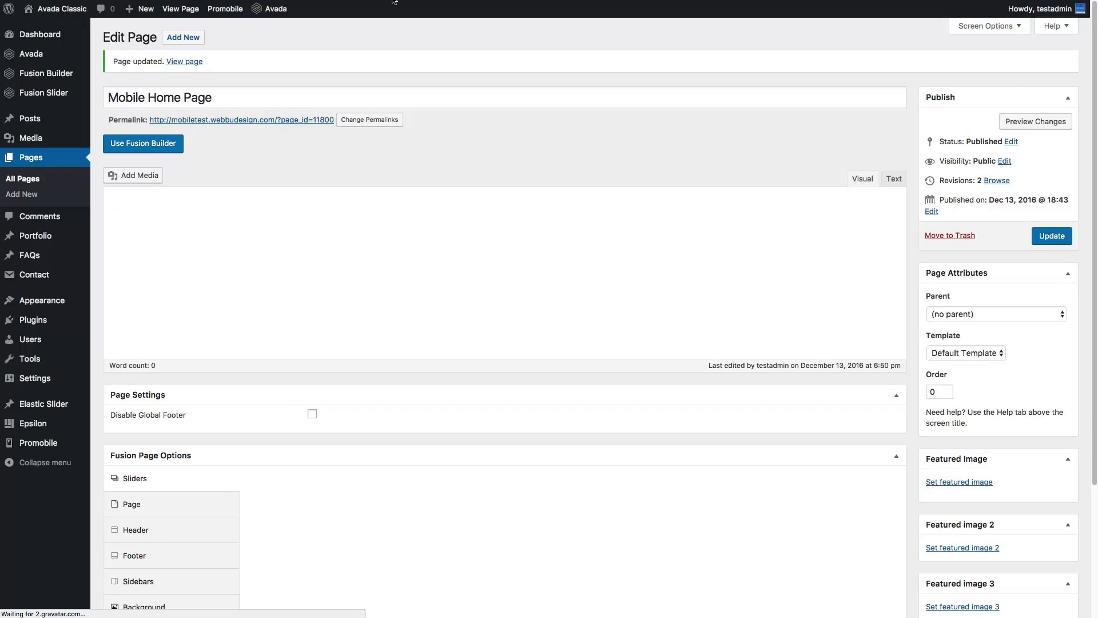
{"action": "left_click", "coordinate": [61, 9]}
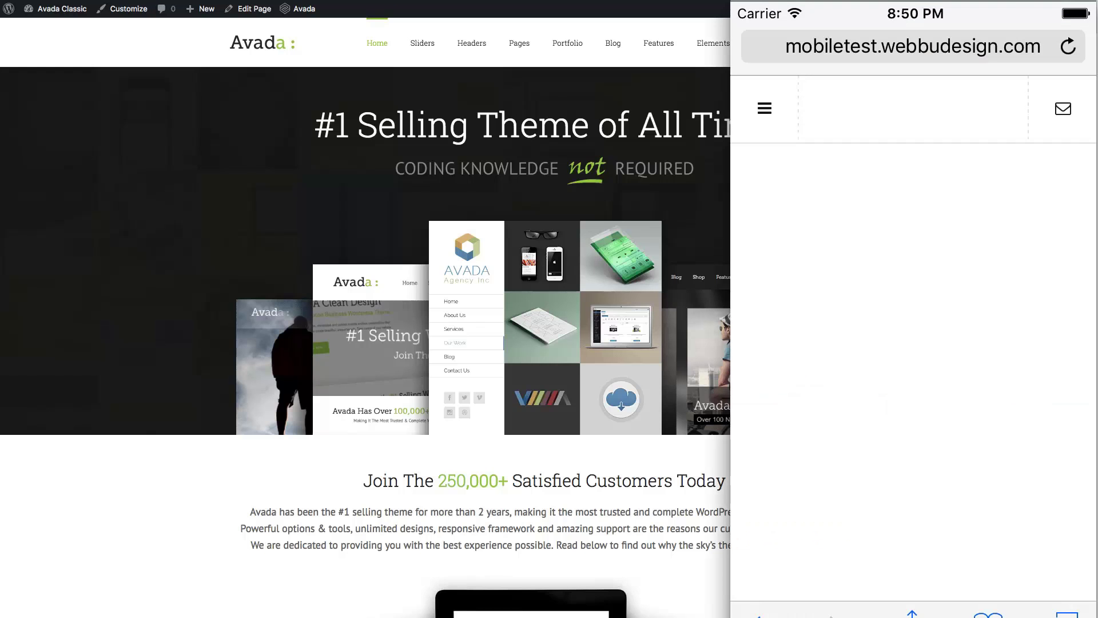
{"action": "left_click", "coordinate": [1055, 46]}
{"action": "left_click", "coordinate": [1058, 45]}
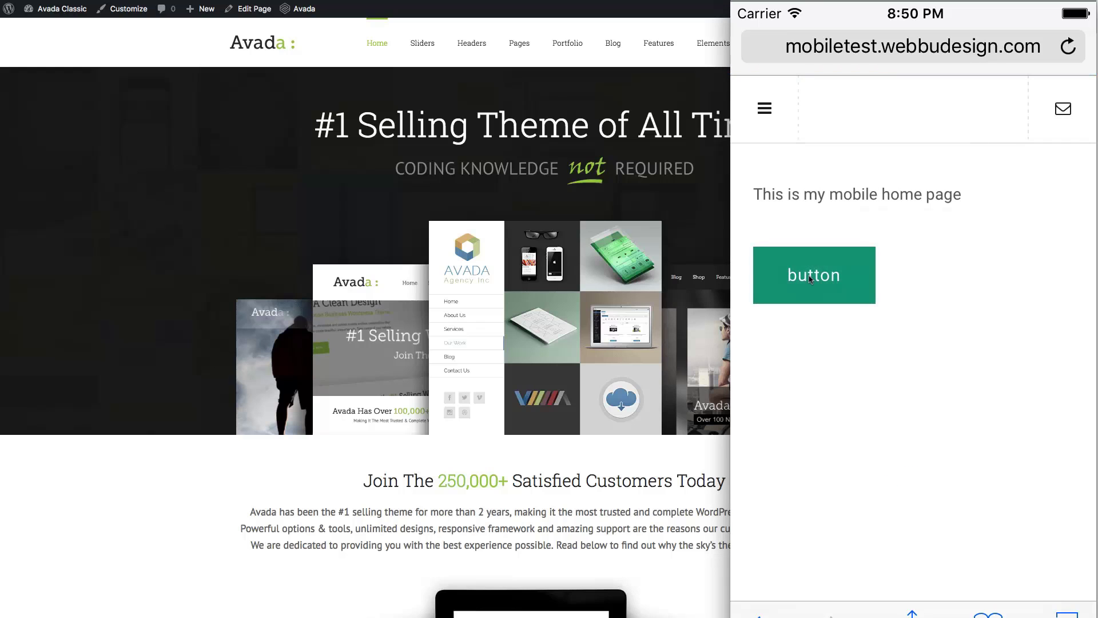
{"action": "left_click_drag", "start_coordinate": [887, 238], "coordinate": [952, 216]}
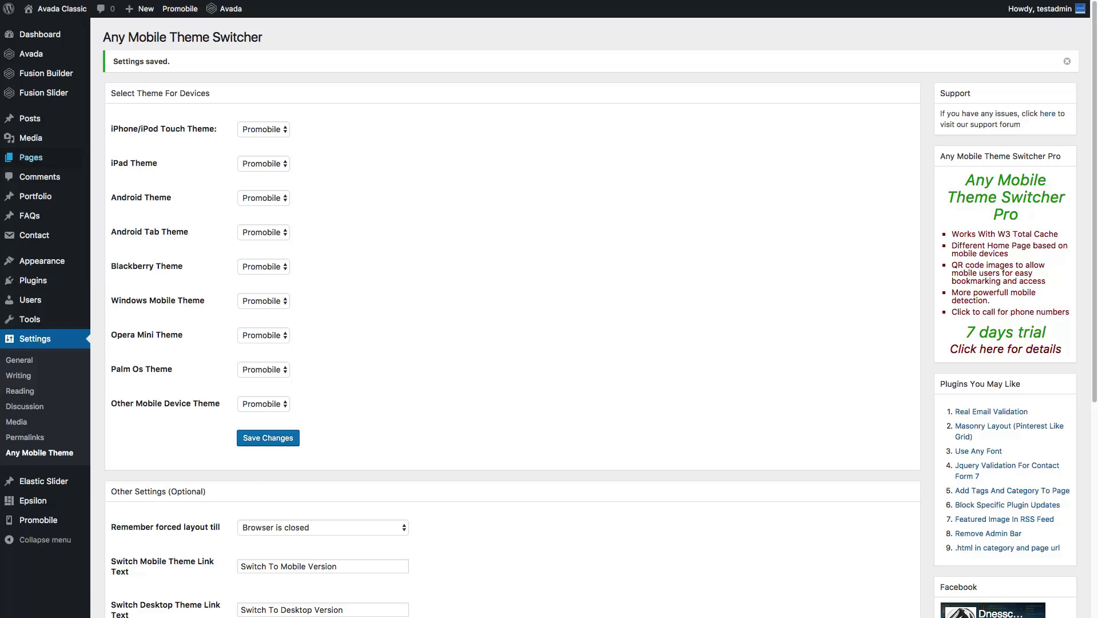
- Import the copied backup data from file contents into the Promobile options and save the changes, including on General Settings
{"action": "mouse_move", "coordinate": [40, 519]}
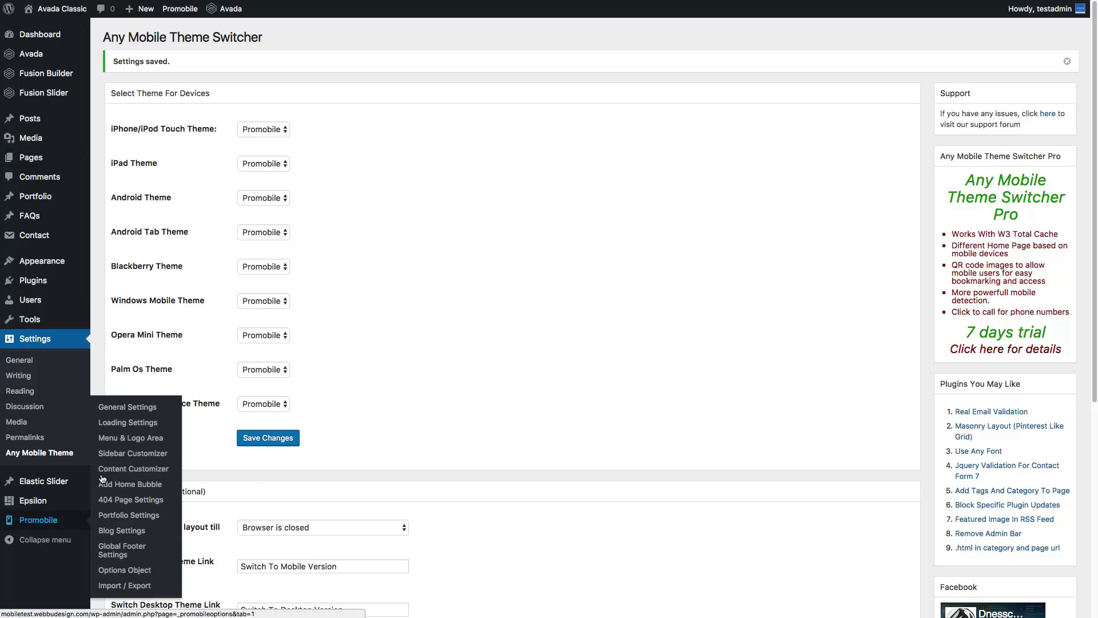
{"action": "left_click", "coordinate": [129, 407]}
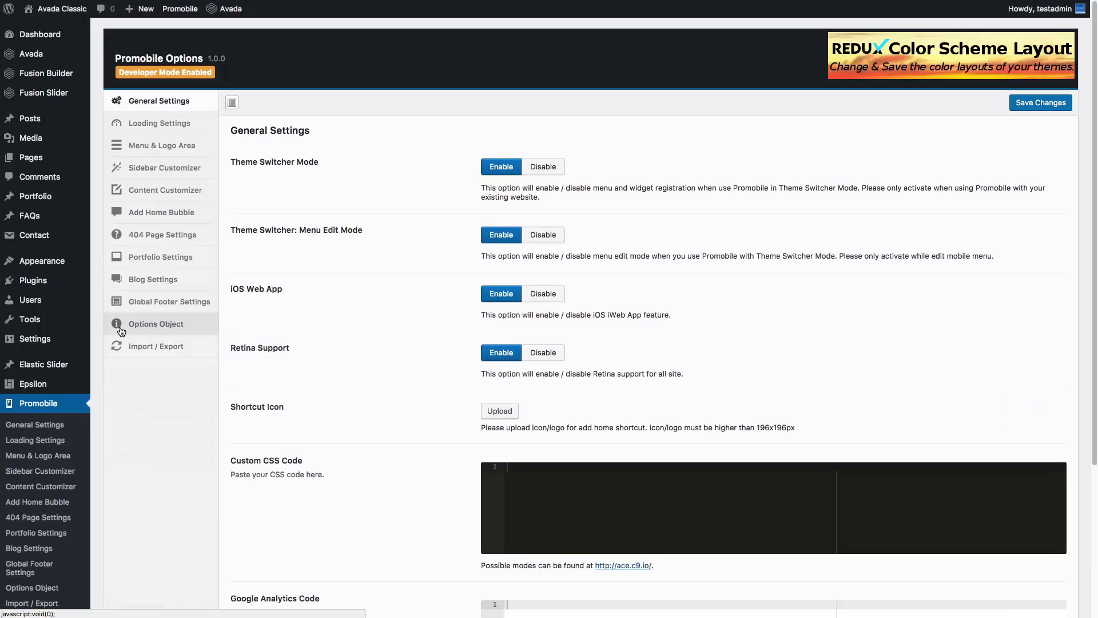
{"action": "left_click", "coordinate": [137, 350]}
{"action": "left_click", "coordinate": [264, 171]}
{"action": "key", "text": "ctrl+v"}
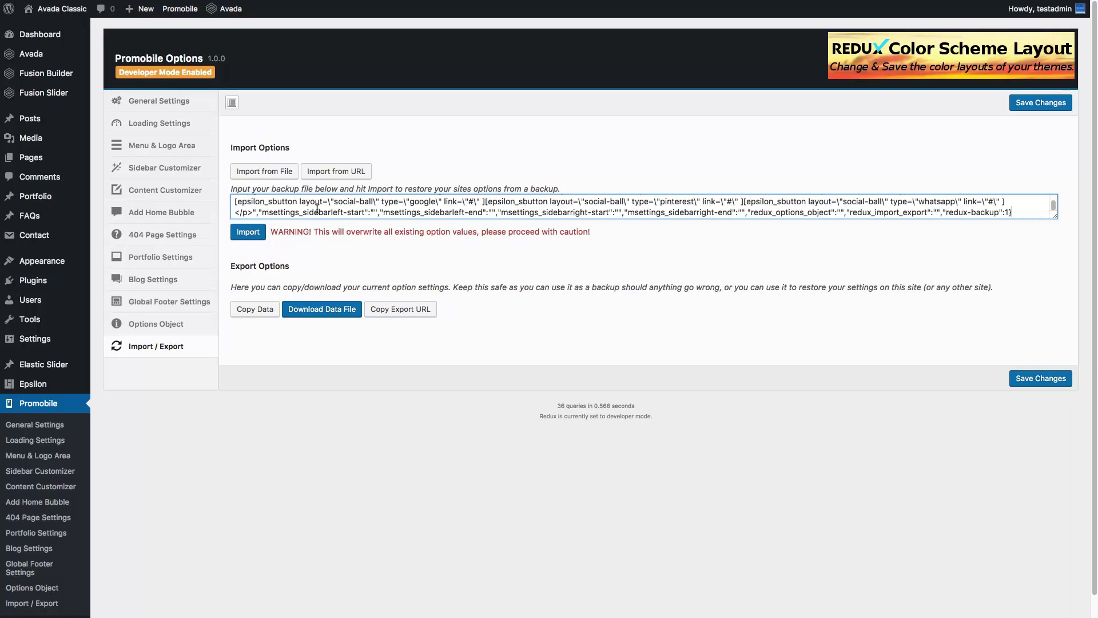
{"action": "left_click", "coordinate": [1052, 378]}
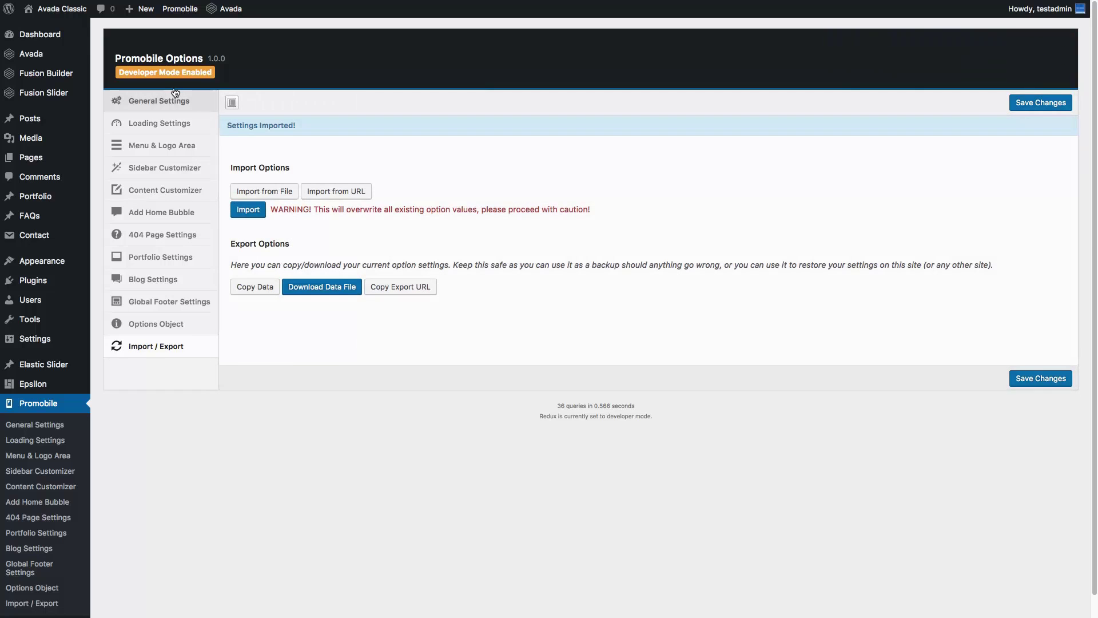
{"action": "left_click", "coordinate": [171, 100]}
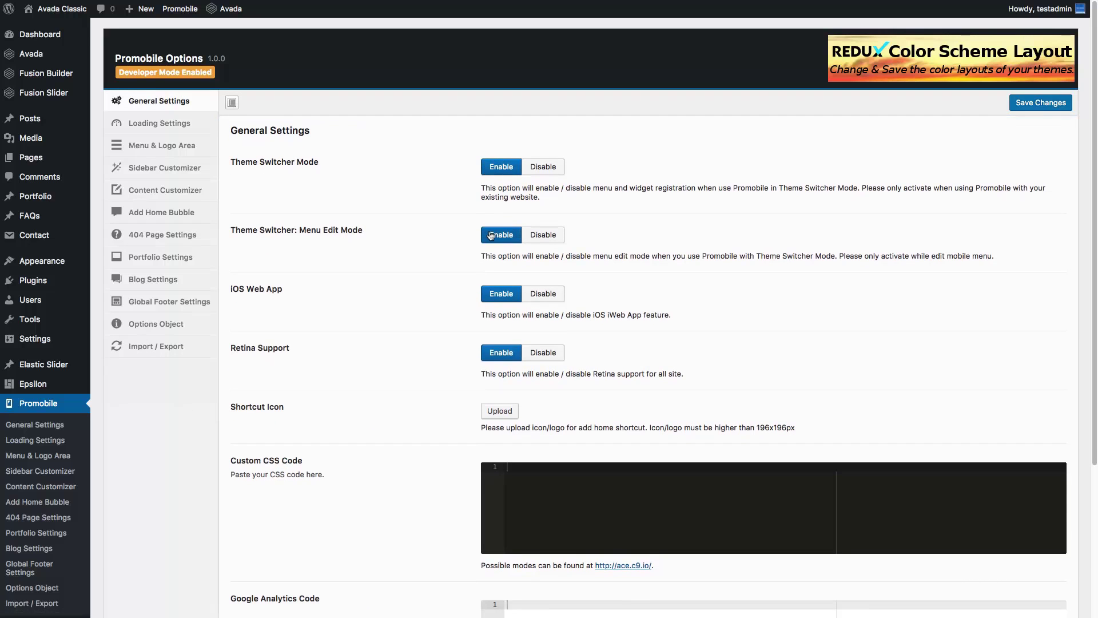
{"action": "left_click", "coordinate": [1055, 102]}
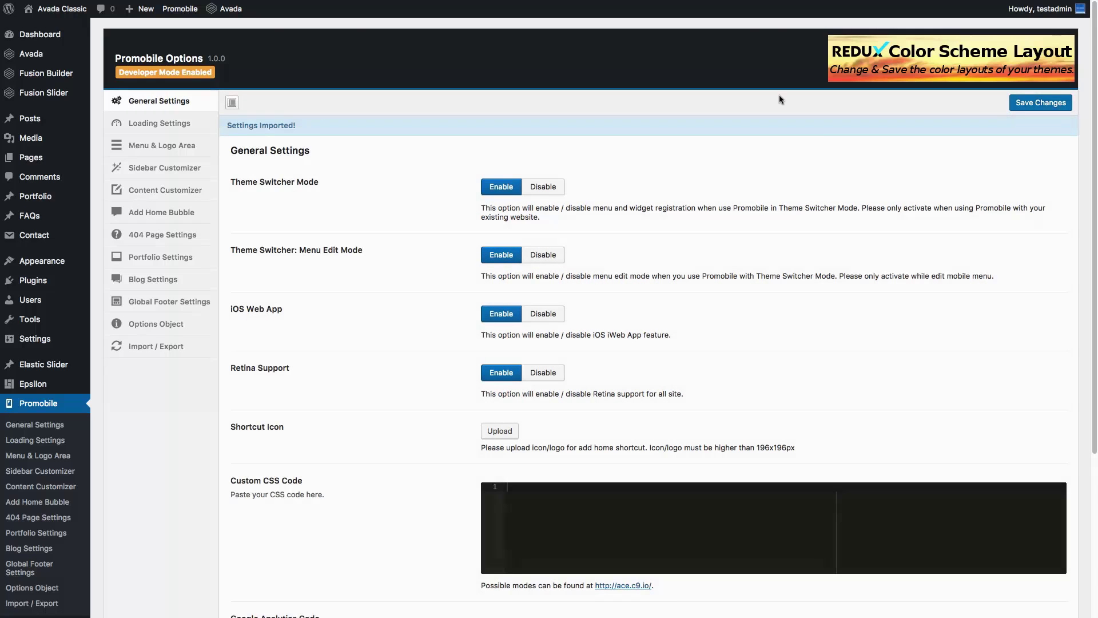
- Reload the site in the iPhone simulator and examine the imported design, including the left menu's Sub Menu and the right menu
{"action": "key", "text": "super+Tab"}
{"action": "left_click", "coordinate": [1071, 47]}
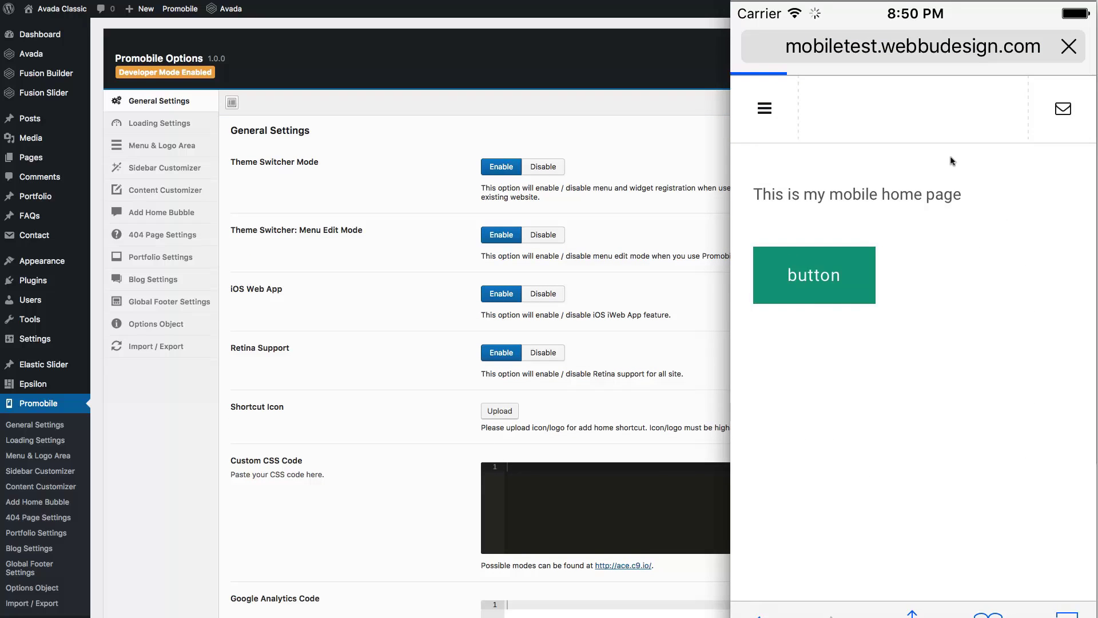
{"action": "left_click_drag", "start_coordinate": [833, 166], "coordinate": [989, 179]}
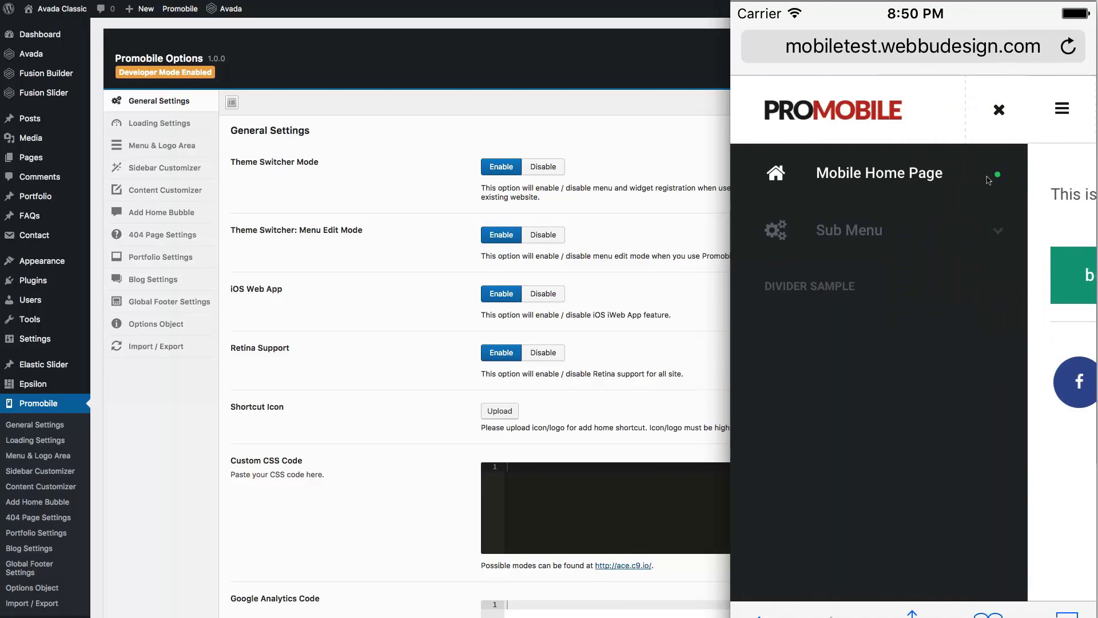
{"action": "left_click", "coordinate": [986, 230]}
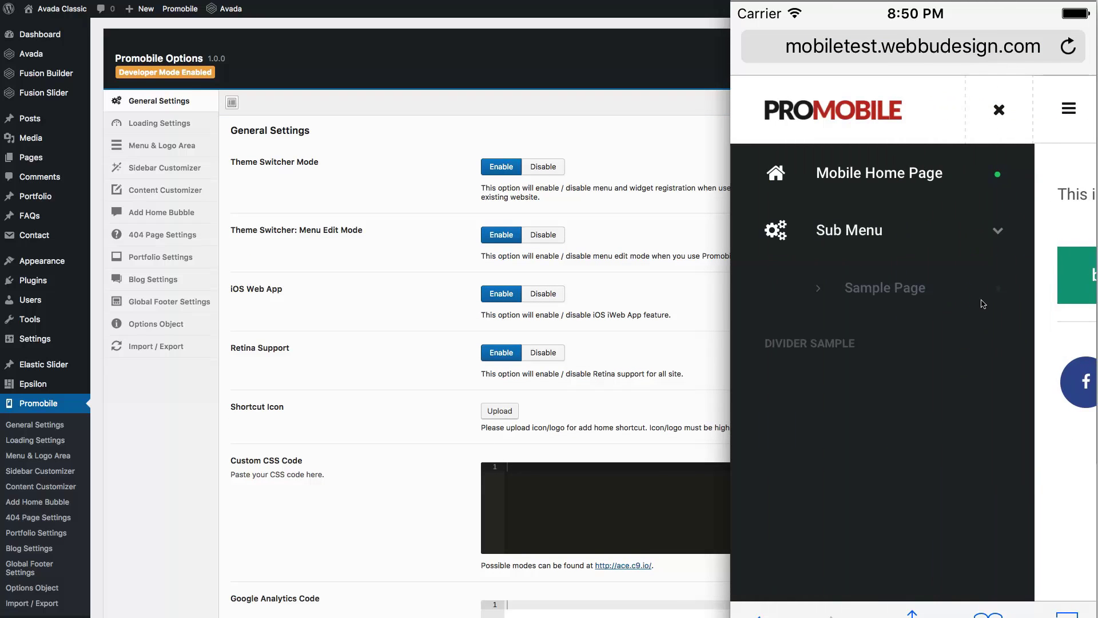
{"action": "left_click", "coordinate": [994, 241]}
{"action": "left_click", "coordinate": [999, 110]}
{"action": "left_click_drag", "start_coordinate": [1021, 164], "coordinate": [801, 217]}
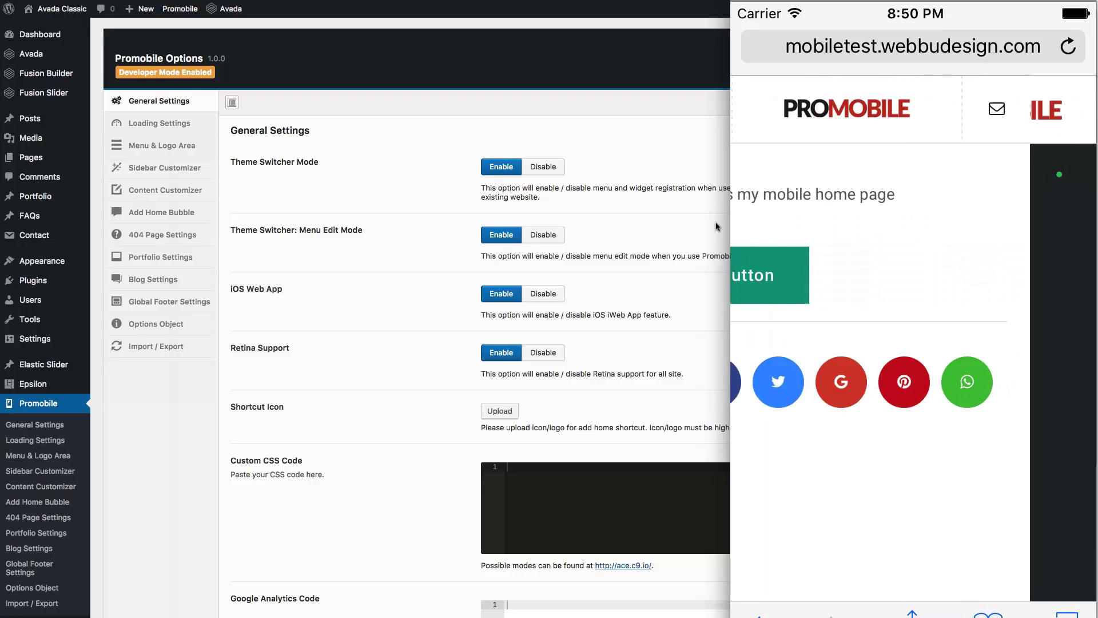
{"action": "left_click", "coordinate": [769, 214]}
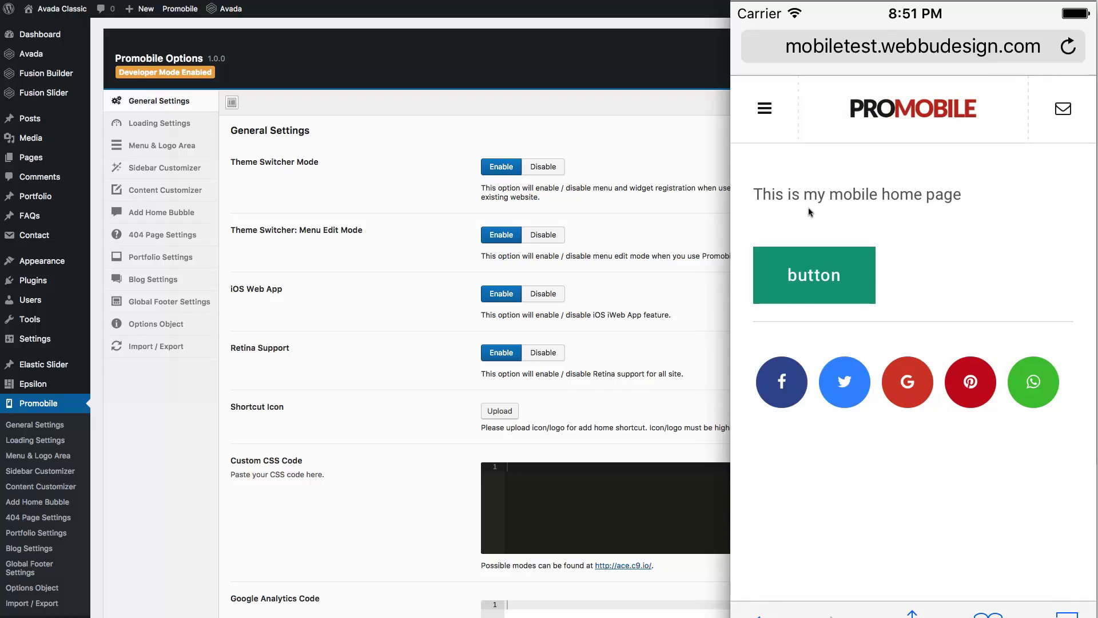
- Return to WordPress, open the menu editor and expand the Mobile Home Page item of Mobile Right Menu to view its options
{"action": "left_click", "coordinate": [636, 205]}
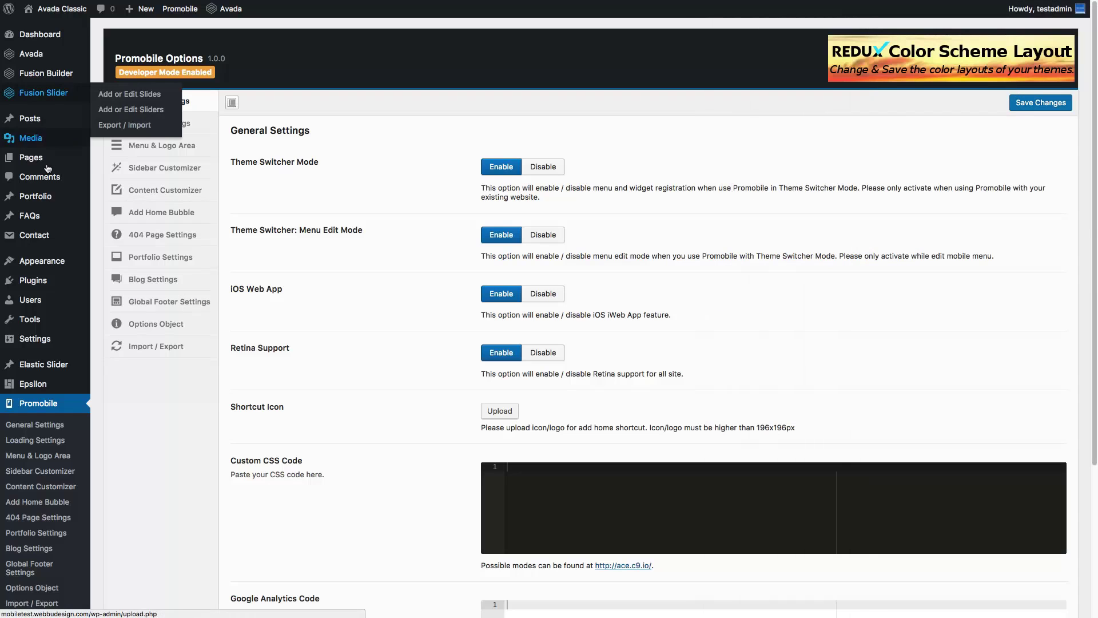
{"action": "mouse_move", "coordinate": [47, 158]}
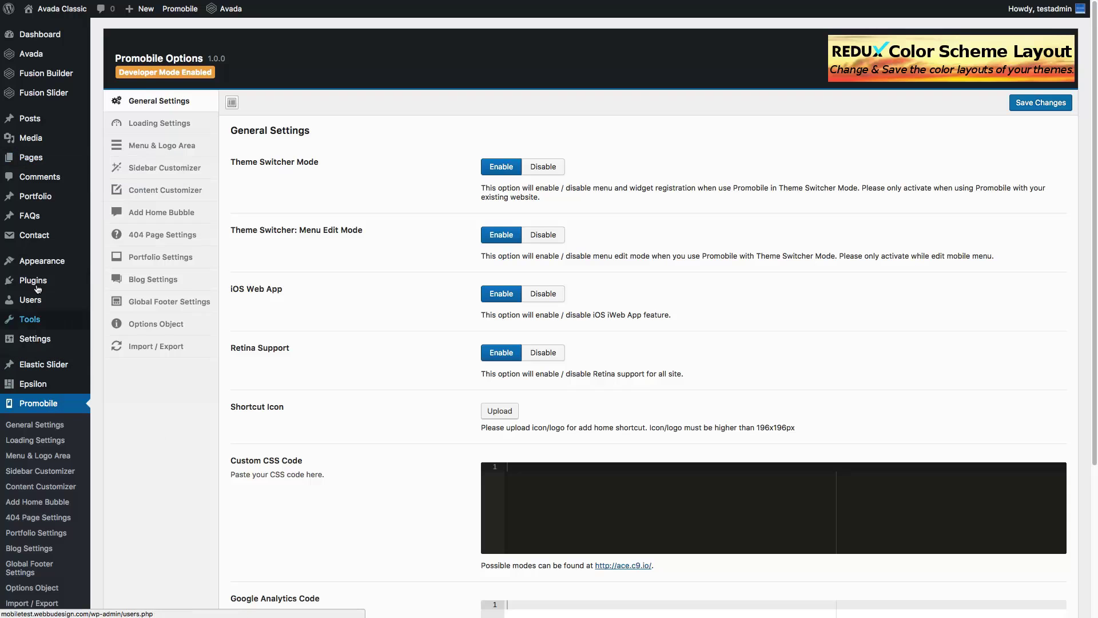
{"action": "mouse_move", "coordinate": [41, 264]}
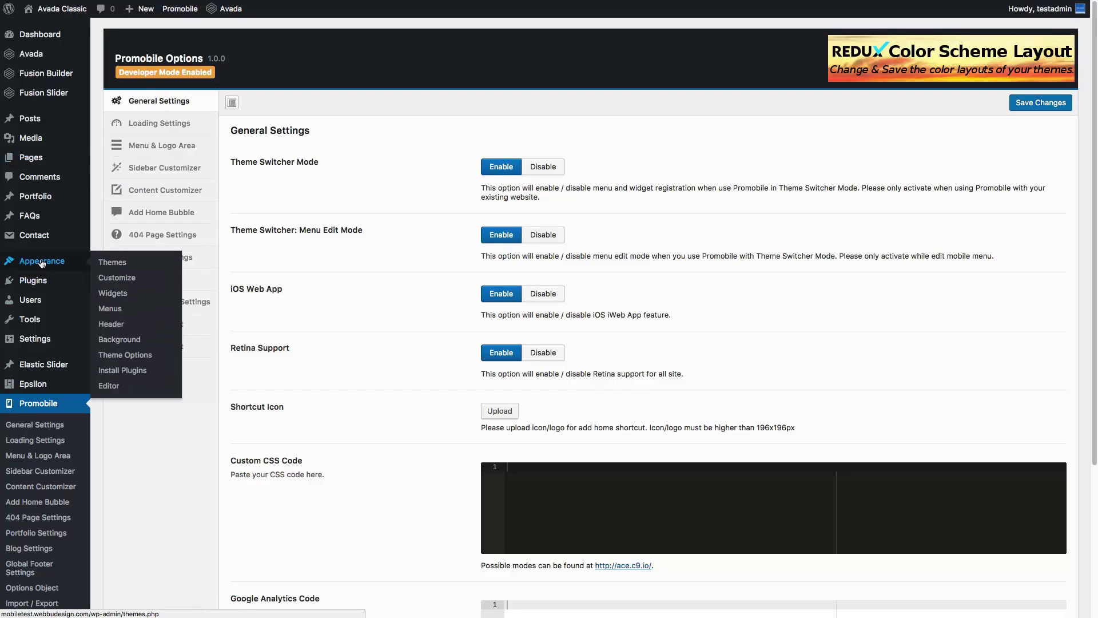
{"action": "left_click", "coordinate": [107, 307]}
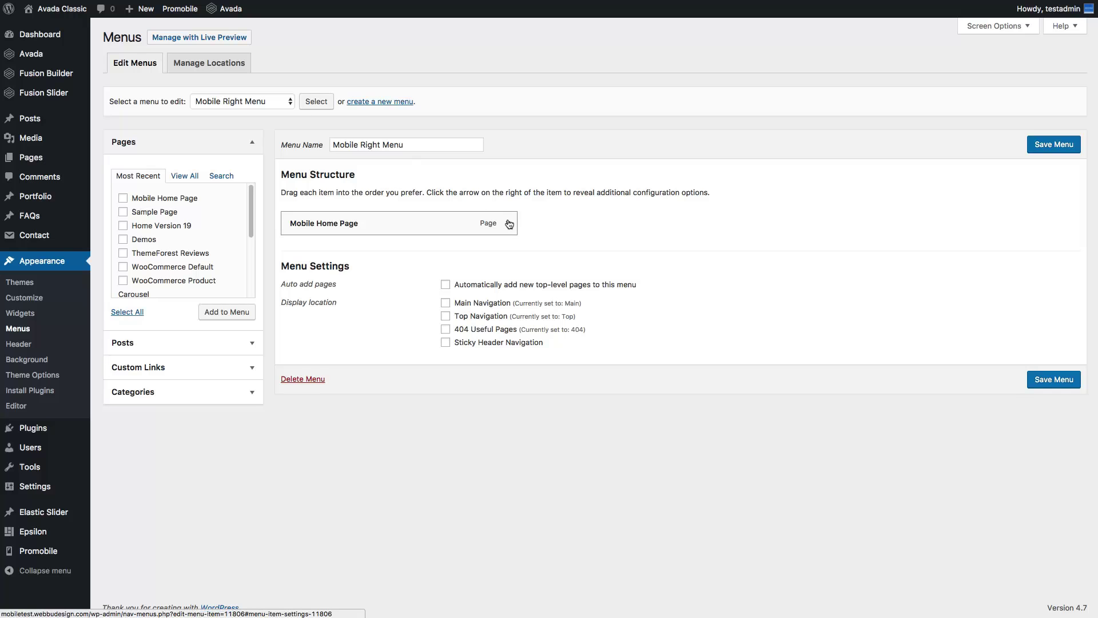
{"action": "left_click", "coordinate": [509, 224]}
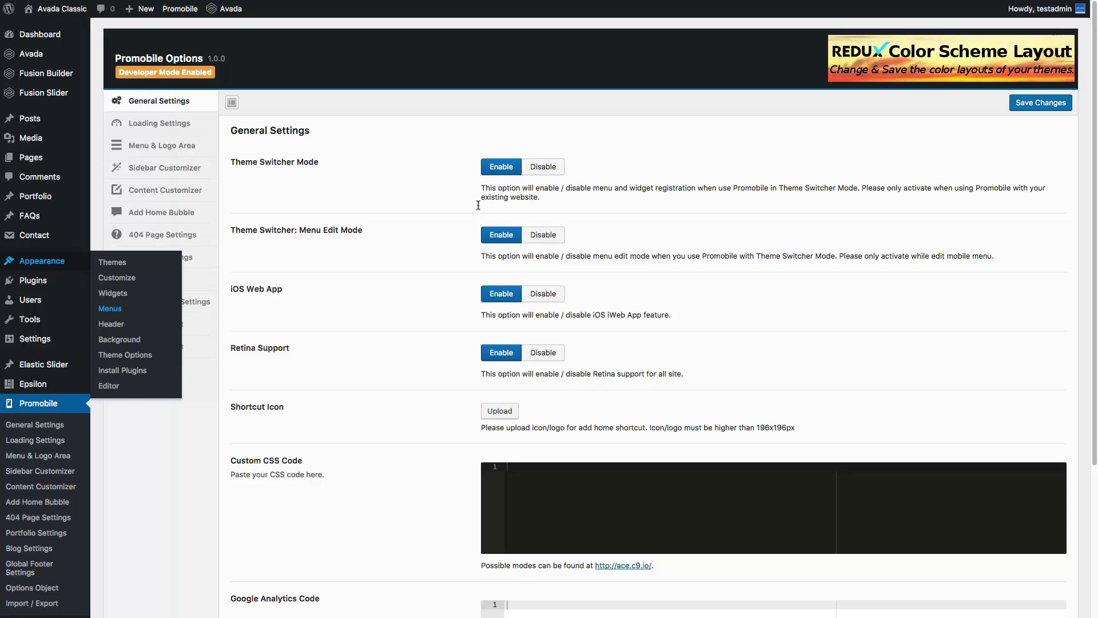
- Disable Theme Switcher: Menu Edit Mode in the Promobile general settings and save the changes
{"action": "left_click", "coordinate": [542, 235]}
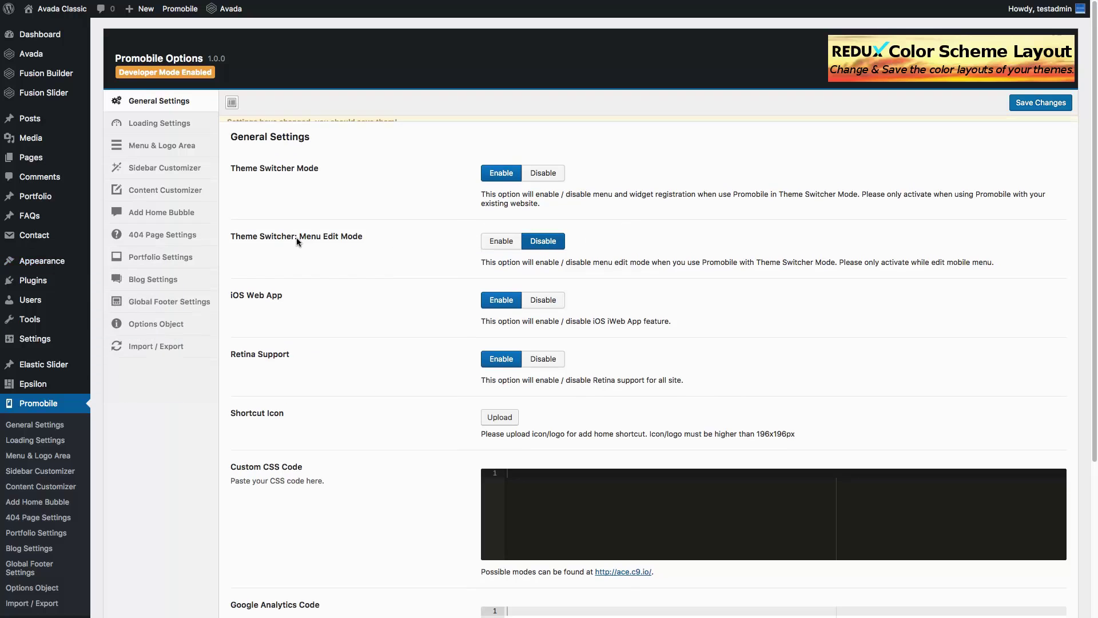
{"action": "left_click", "coordinate": [1041, 103]}
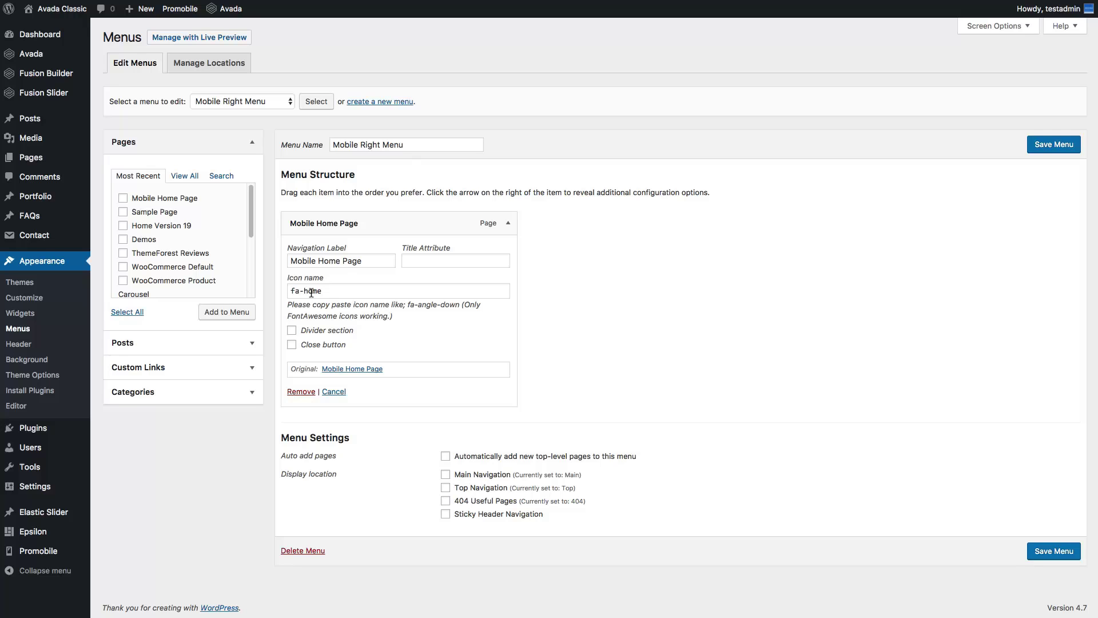
- Inspect the icon name field of the Mobile Home Page item in Mobile Right Menu
{"action": "left_click", "coordinate": [342, 286]}
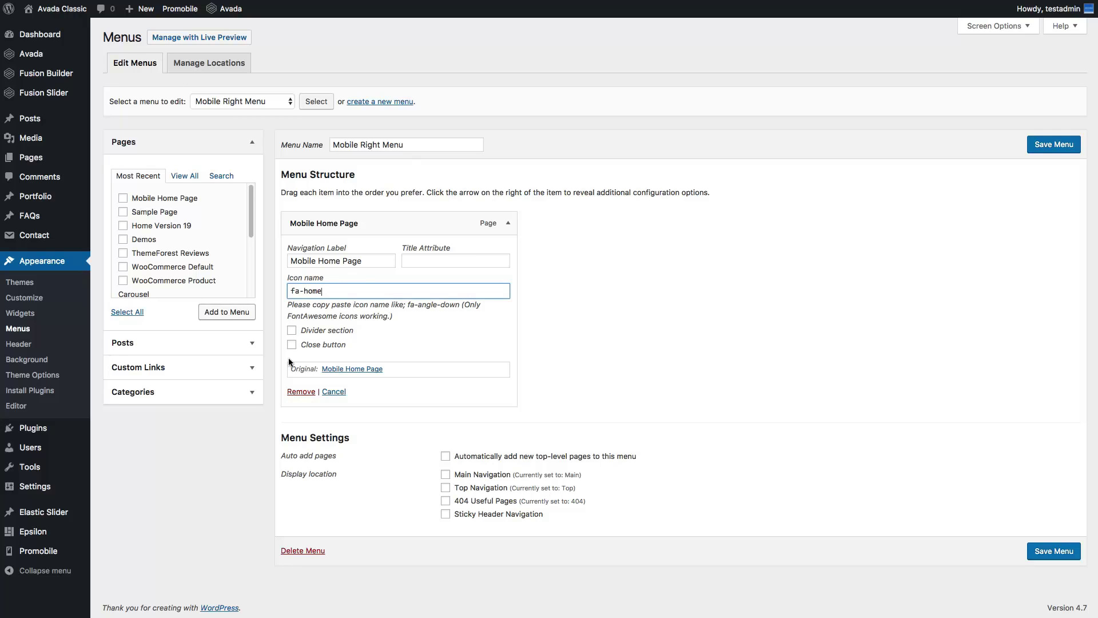
{"action": "key", "text": "super+a"}
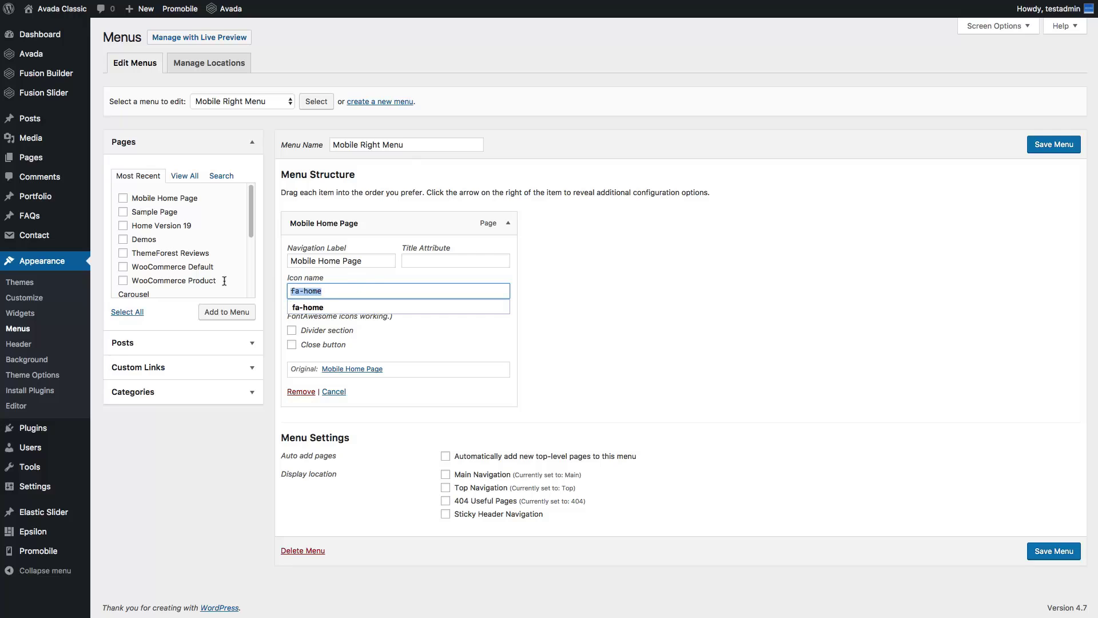
{"action": "key", "text": "Escape"}
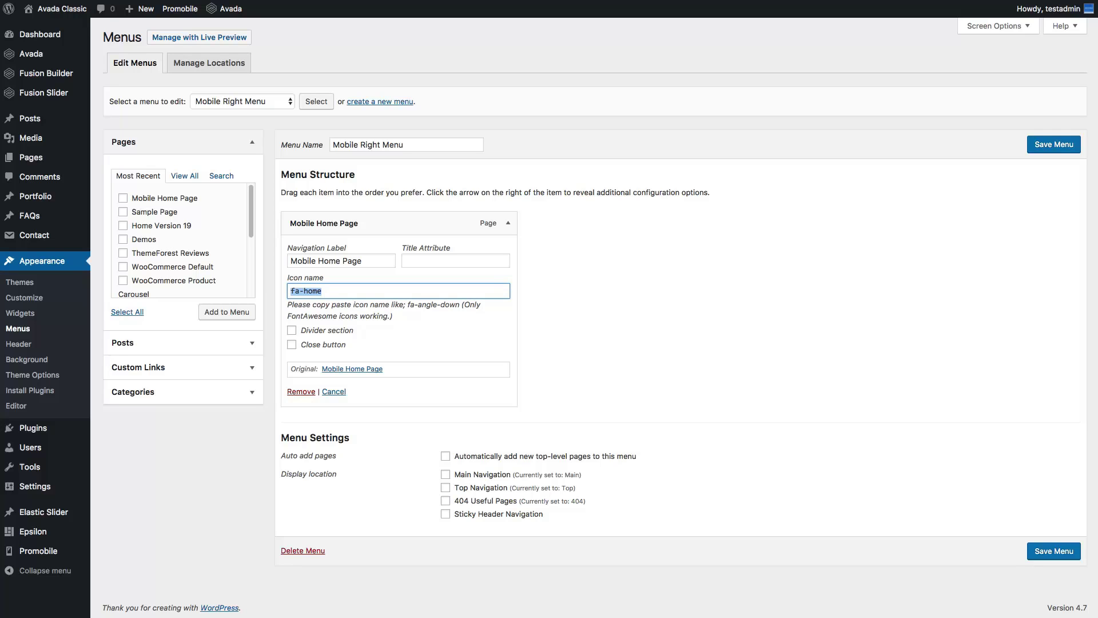
- Reload the menu editor, expand Mobile Home Page and examine its Menu First Level Style choices and Menu Icon field
{"action": "key", "text": "super+r"}
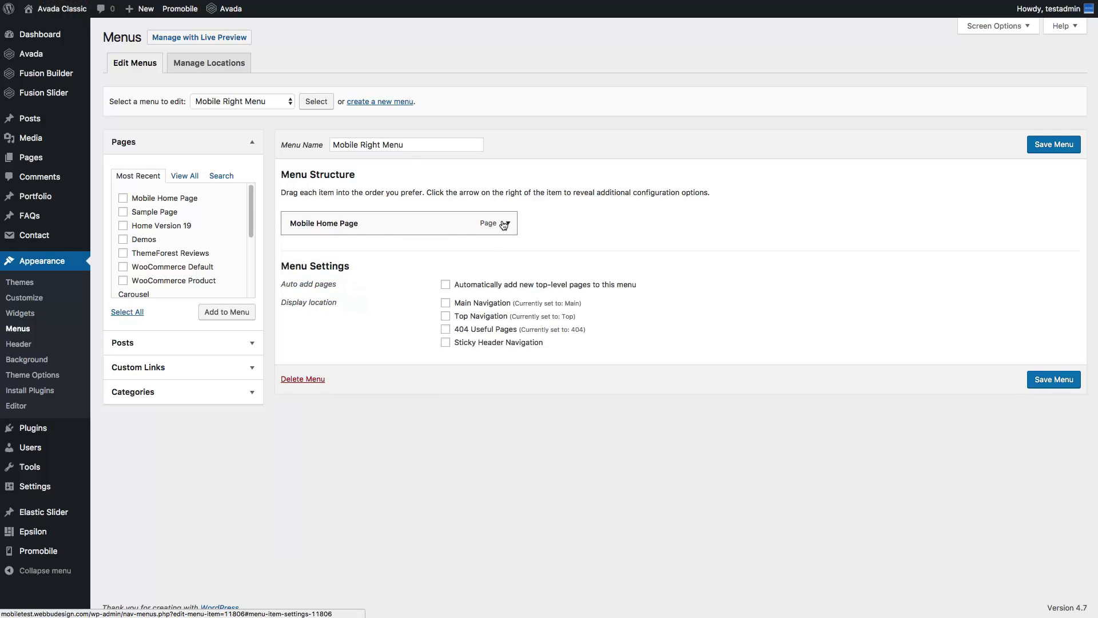
{"action": "left_click", "coordinate": [504, 225]}
{"action": "left_click", "coordinate": [345, 292]}
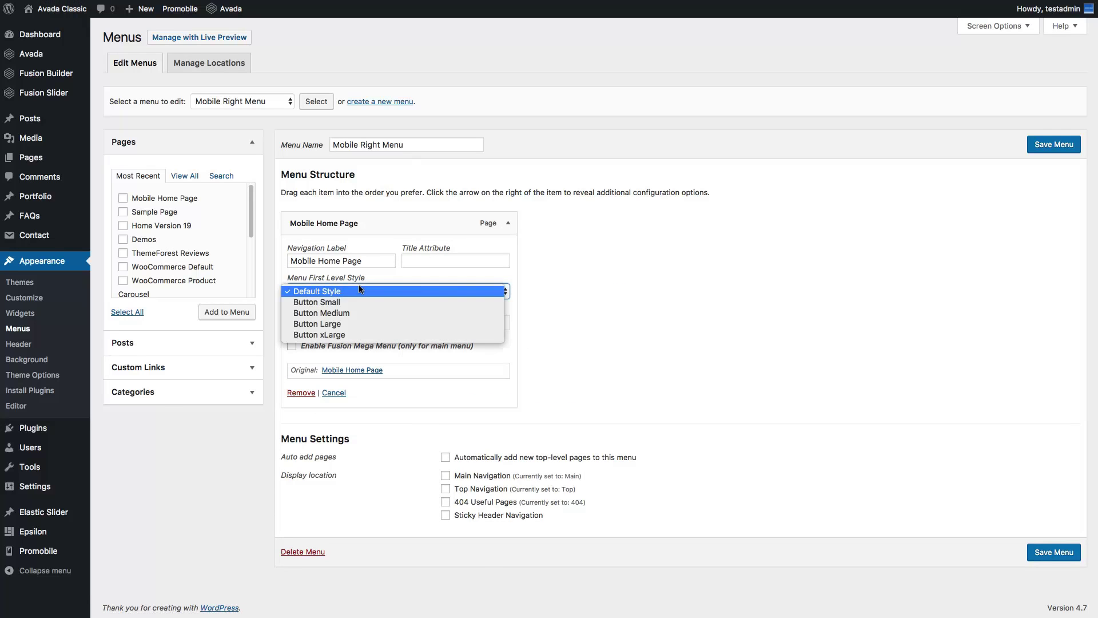
{"action": "left_click", "coordinate": [574, 319]}
{"action": "left_click", "coordinate": [397, 286]}
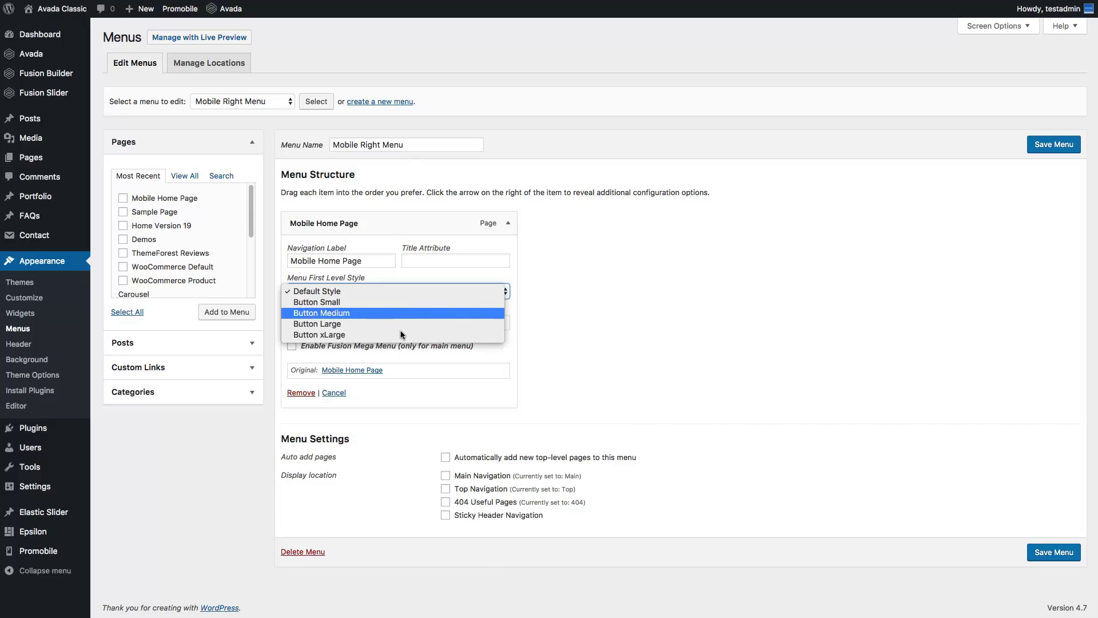
{"action": "left_click", "coordinate": [515, 318]}
{"action": "left_click", "coordinate": [392, 321]}
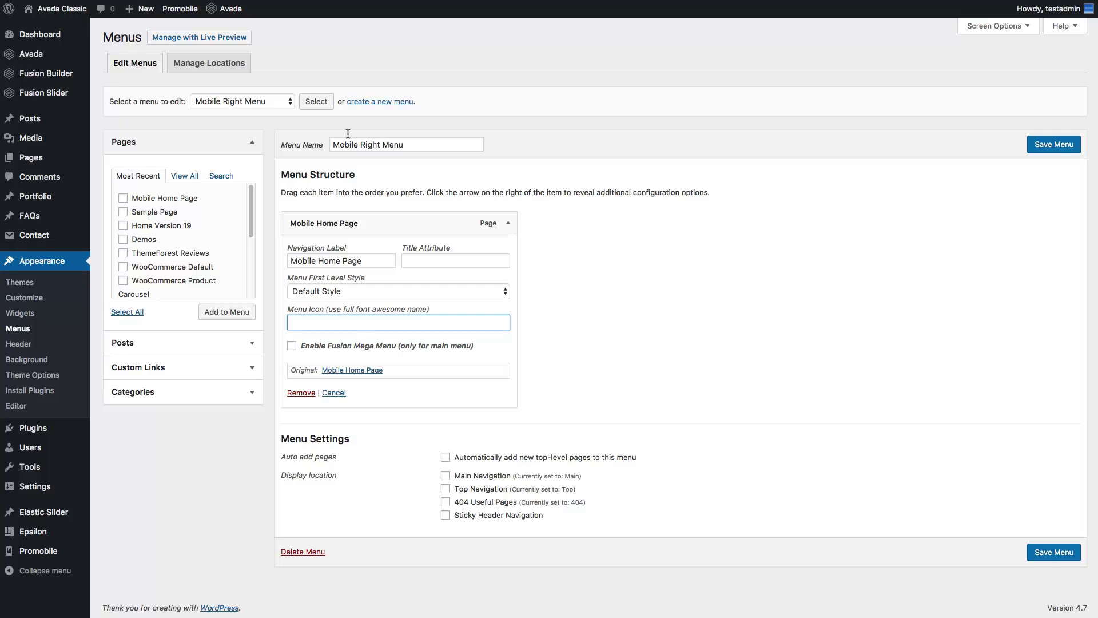
{"action": "left_click", "coordinate": [379, 125]}
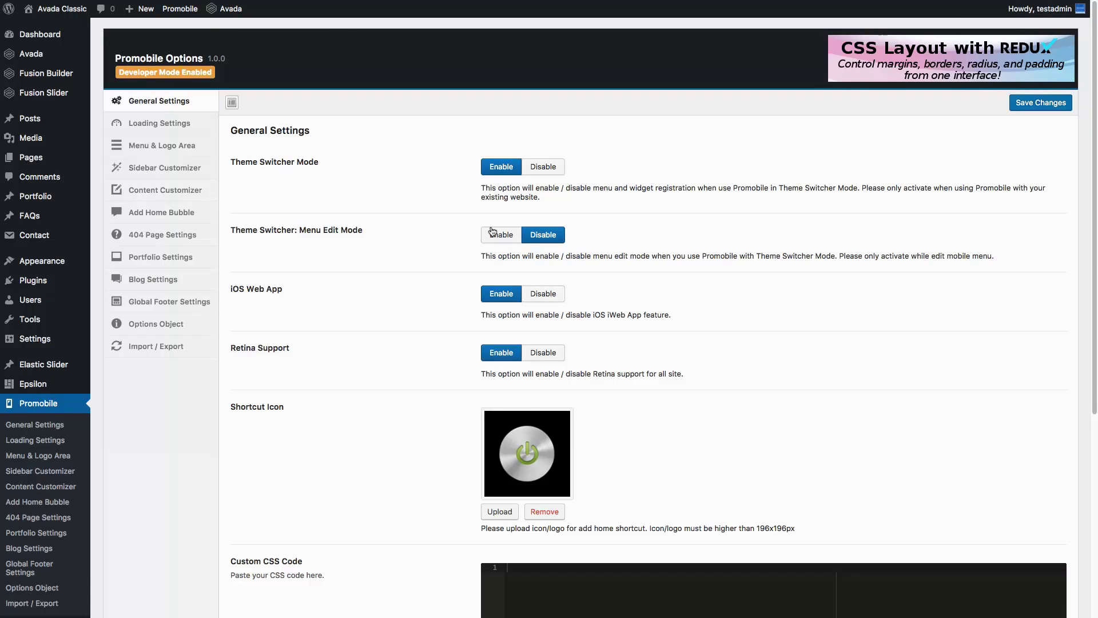
- Review the Theme Switcher: Menu Edit Mode option in the Promobile general settings
{"action": "left_click_drag", "start_coordinate": [388, 232], "coordinate": [299, 231]}
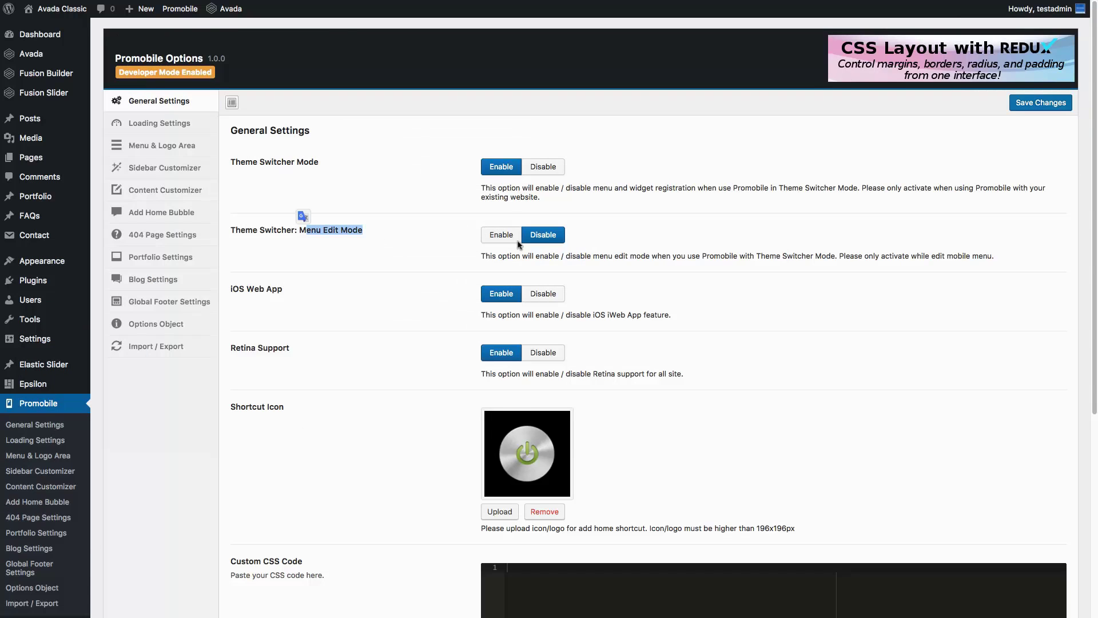
{"action": "left_click", "coordinate": [680, 243]}
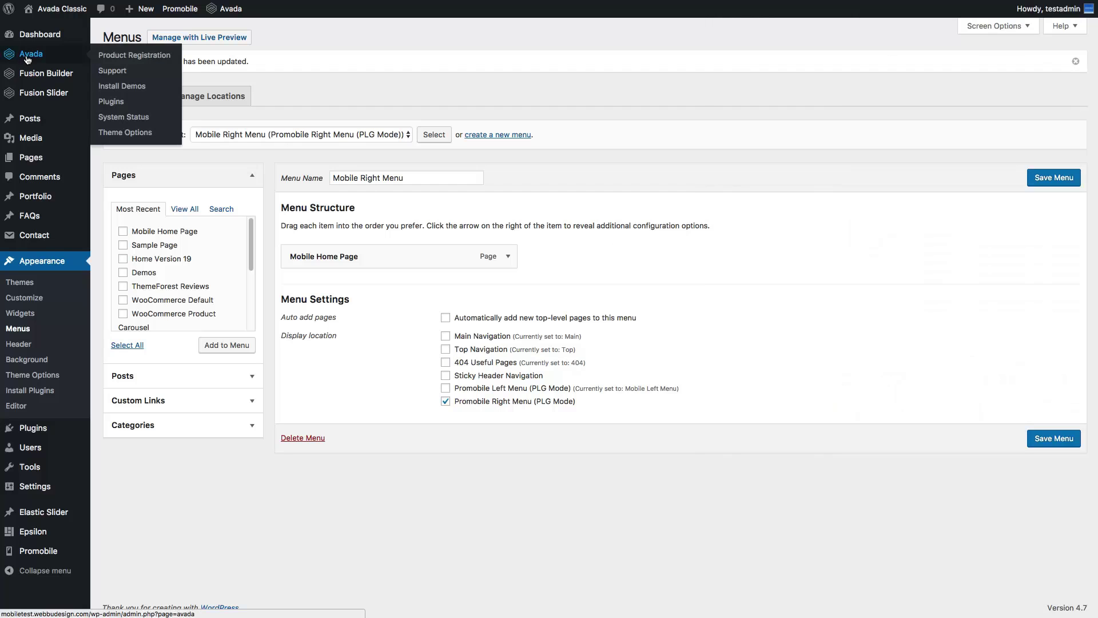
- Create a new page titled "My Mobile Sub Page" with the text "sadasdasdasd" and publish it
{"action": "mouse_move", "coordinate": [30, 145]}
{"action": "left_click", "coordinate": [119, 173]}
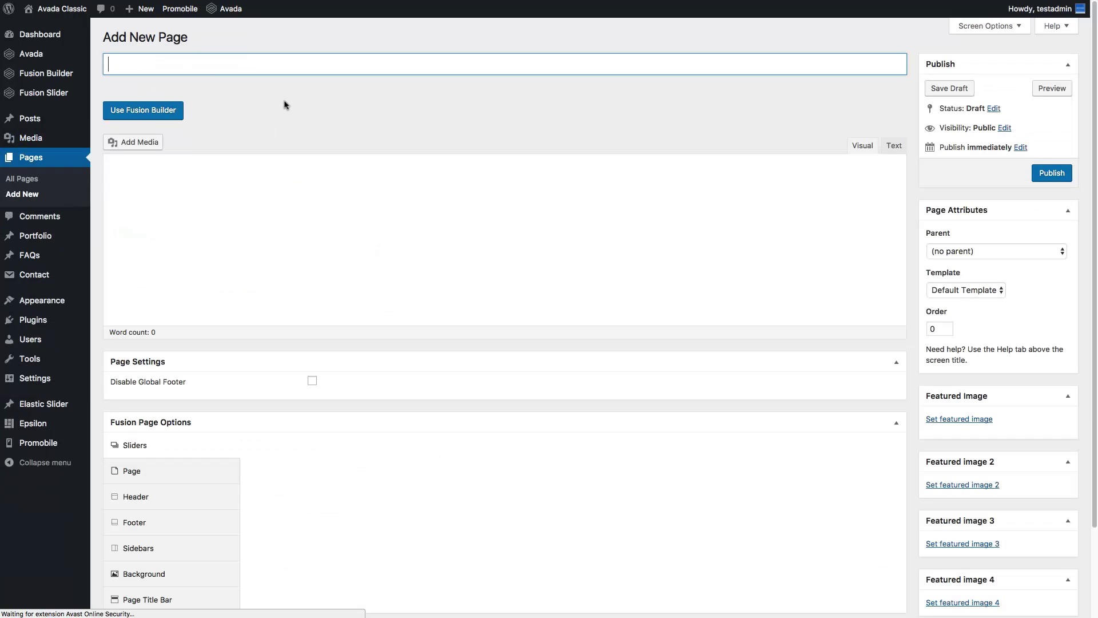
{"action": "type", "text": "My Mobile Sub Page"}
{"action": "left_click", "coordinate": [269, 235]}
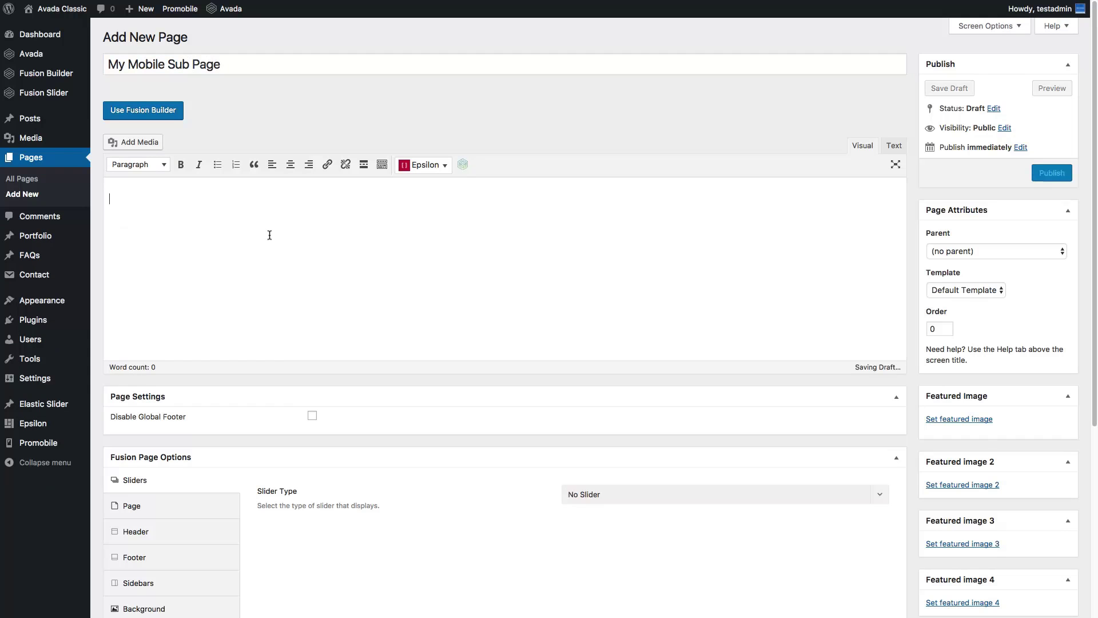
{"action": "type", "text": "sadasdasdasd"}
{"action": "left_click", "coordinate": [1038, 167]}
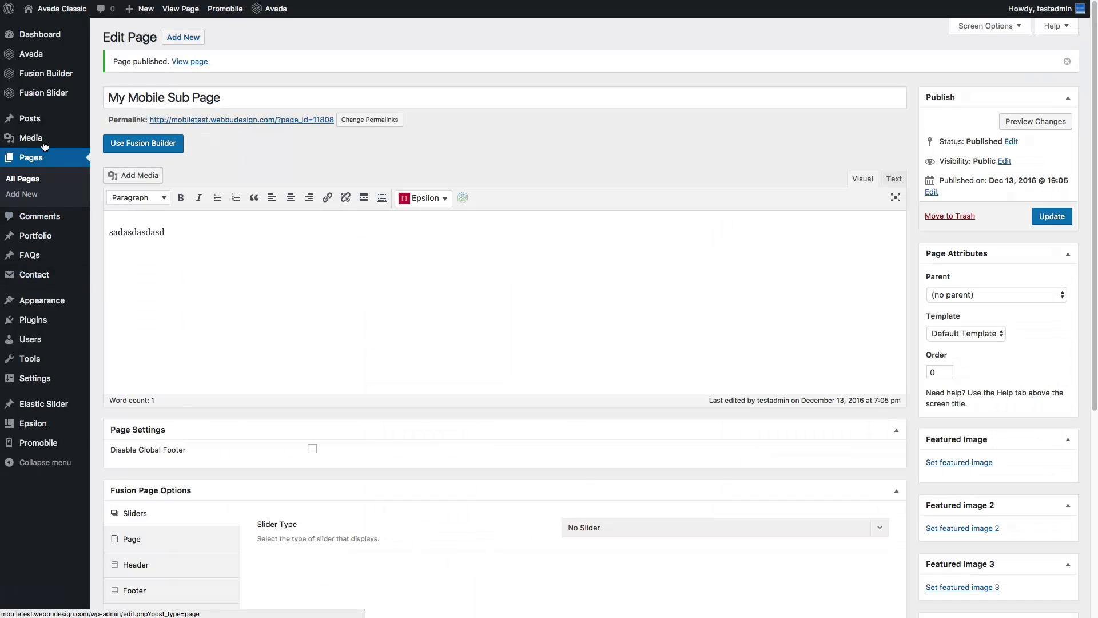
- Open the menu editor and add the My Mobile Sub Page page to Mobile Right Menu
{"action": "mouse_move", "coordinate": [45, 300]}
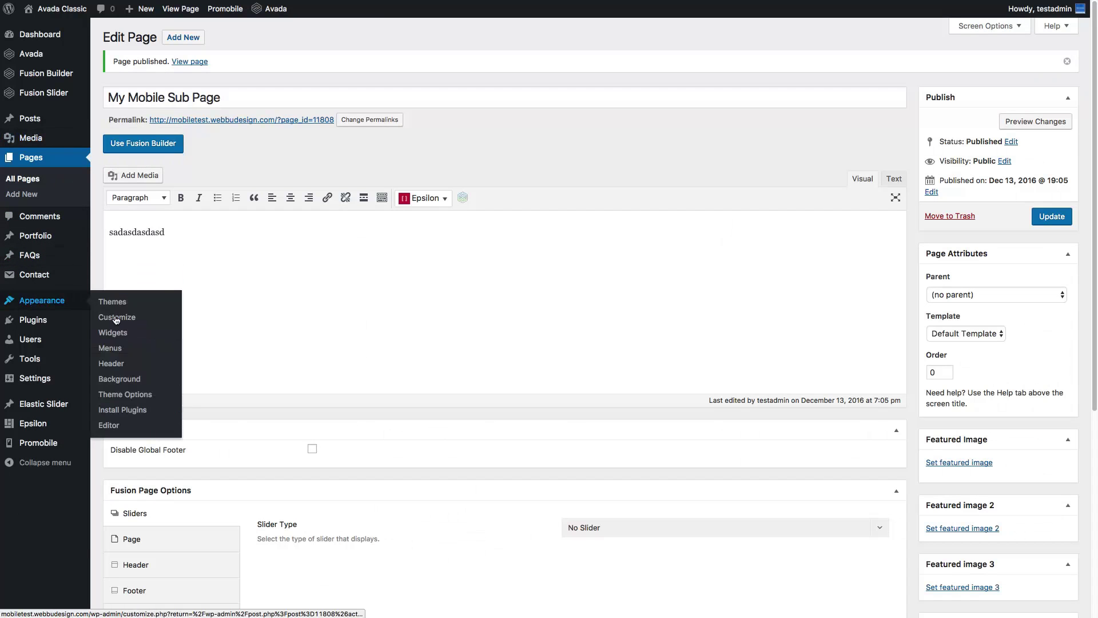
{"action": "left_click", "coordinate": [111, 348]}
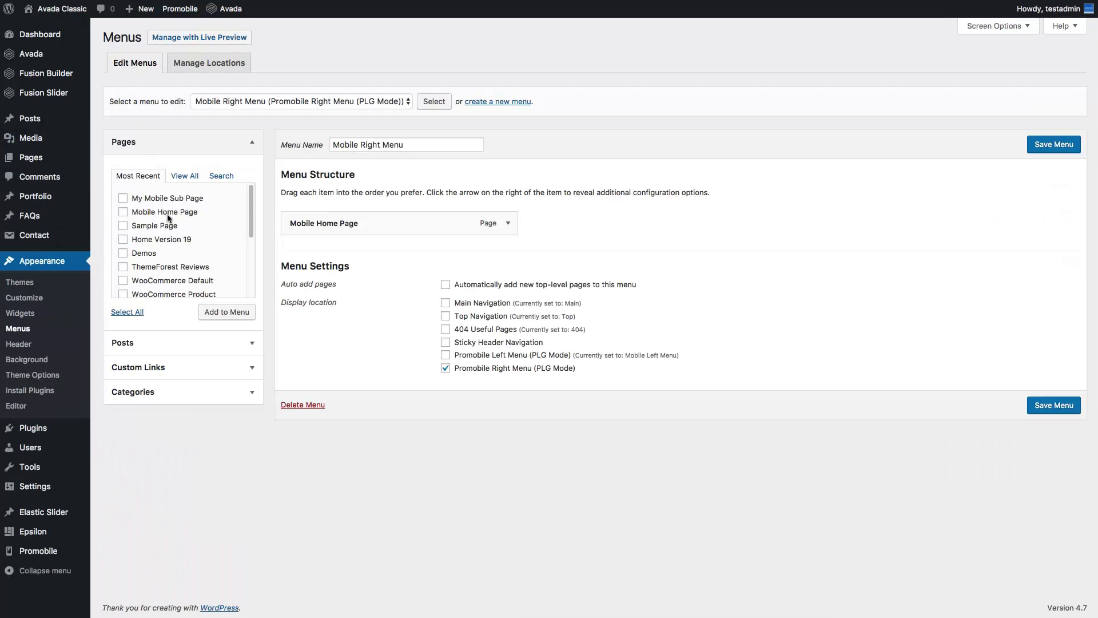
{"action": "left_click", "coordinate": [145, 197]}
{"action": "left_click", "coordinate": [213, 311]}
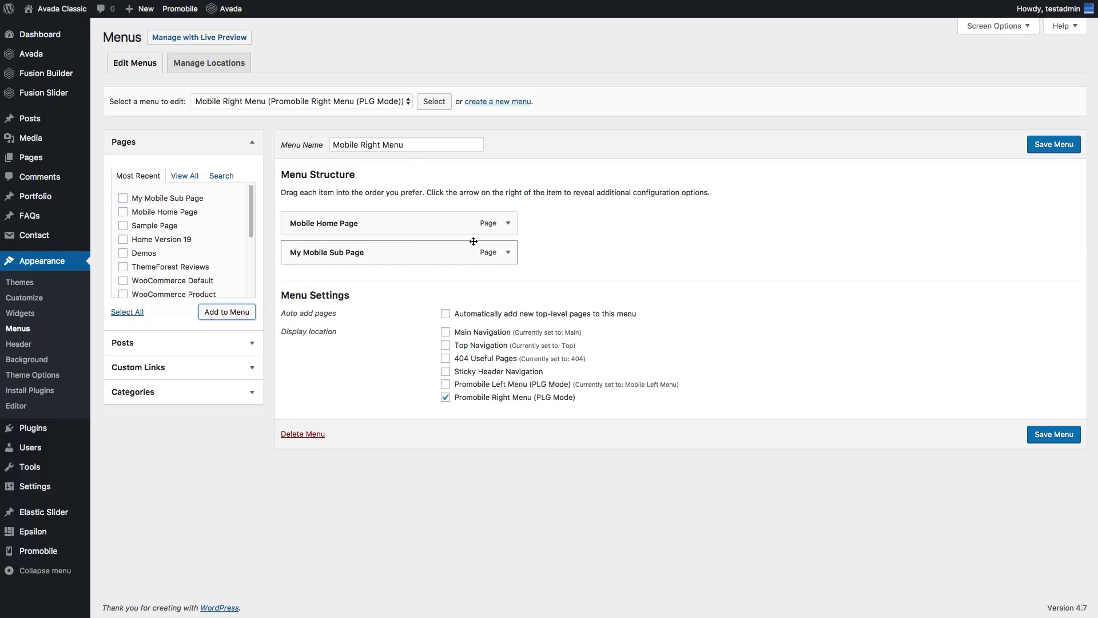
- Set the My Mobile Sub Page menu item's icon name to fa-cogs and save the menu
{"action": "left_click", "coordinate": [507, 253]}
{"action": "left_click", "coordinate": [339, 314]}
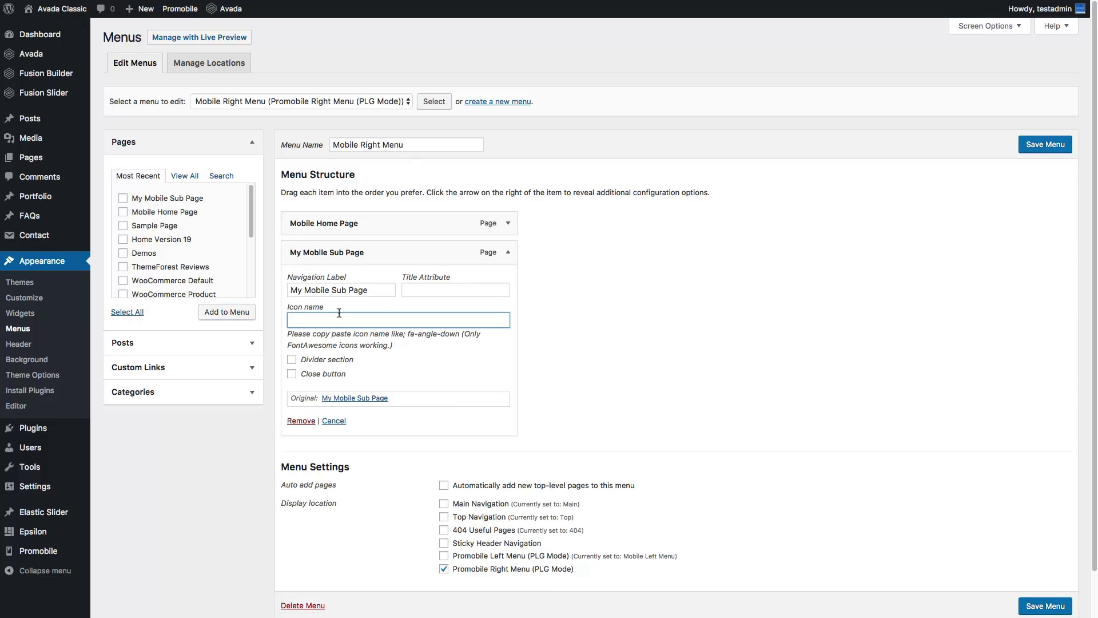
{"action": "type", "text": "fa-cogs"}
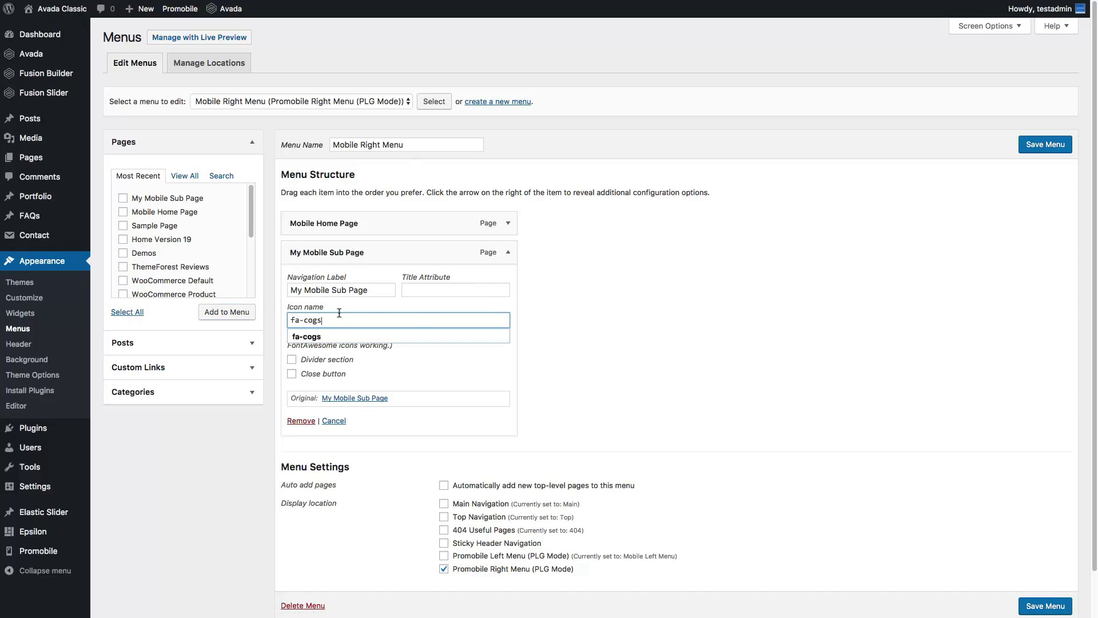
{"action": "left_click", "coordinate": [652, 364]}
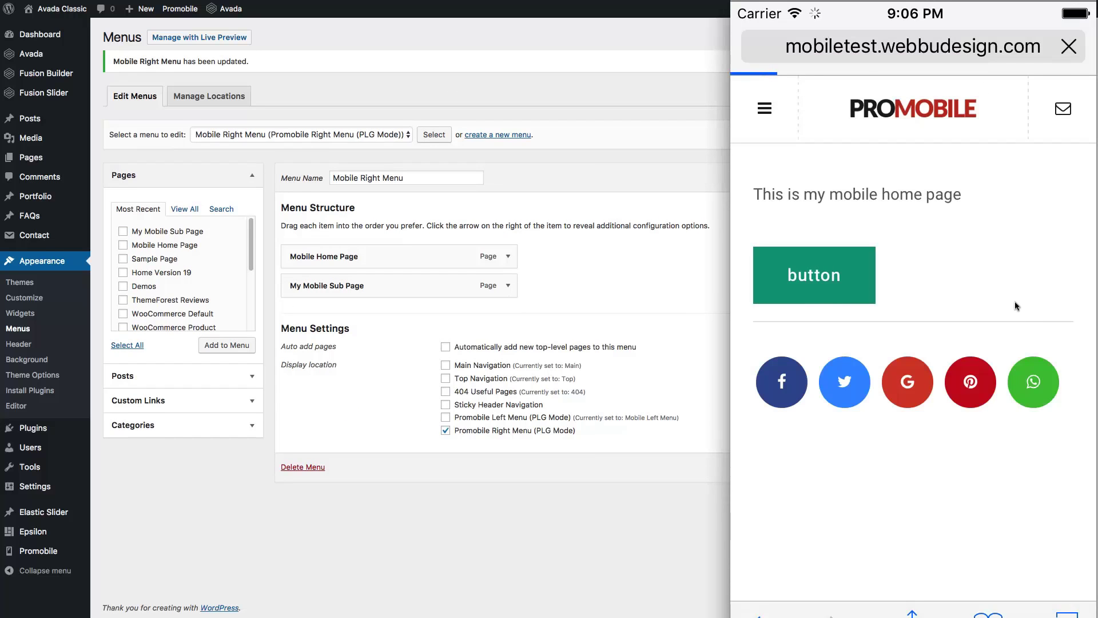
- In the iPhone simulator, open the right menu and check the My Mobile Sub Page page through its new item
{"action": "left_click", "coordinate": [1036, 251]}
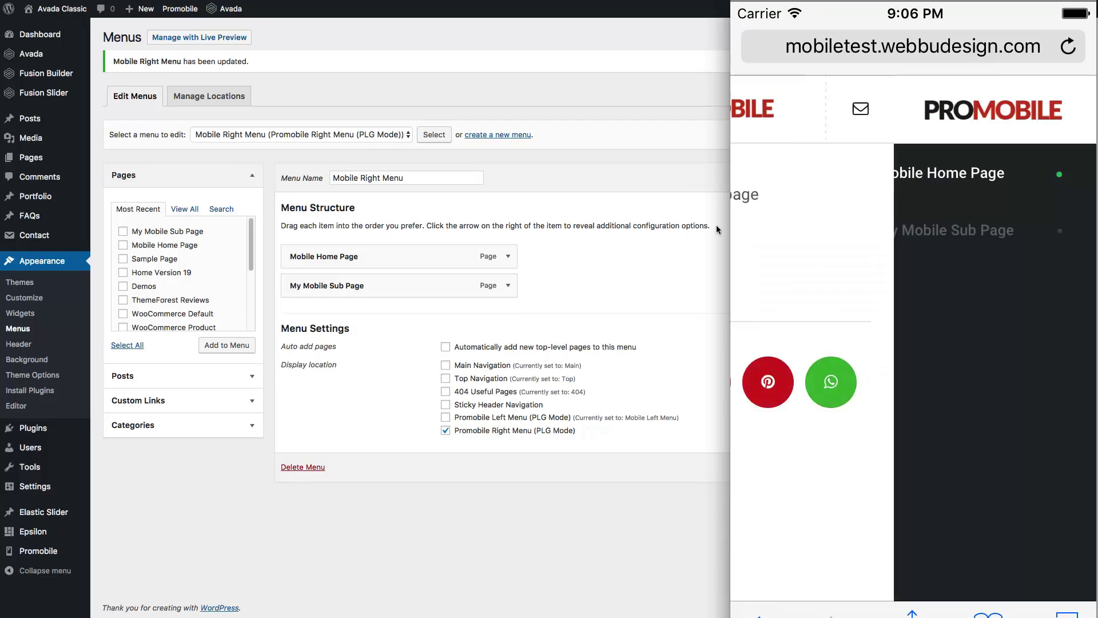
{"action": "left_click", "coordinate": [951, 231]}
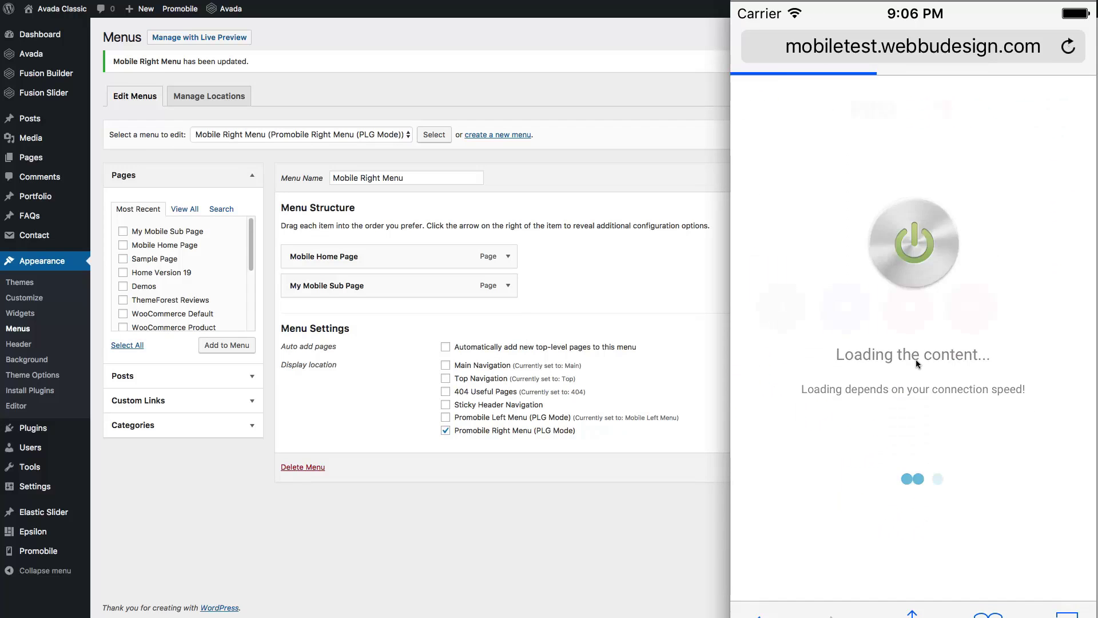
{"action": "left_click_drag", "start_coordinate": [919, 211], "coordinate": [764, 199]}
{"action": "left_click", "coordinate": [1058, 211]}
{"action": "left_click", "coordinate": [774, 198]}
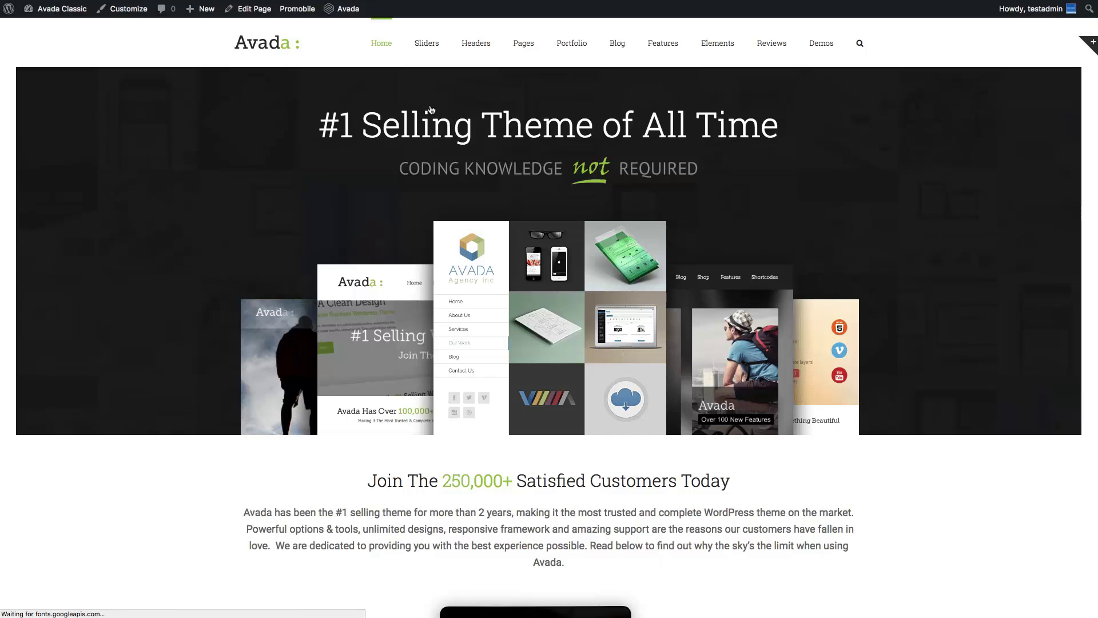
- View the desktop Avada home page and look over its main navigation and content
{"action": "mouse_move", "coordinate": [387, 41]}
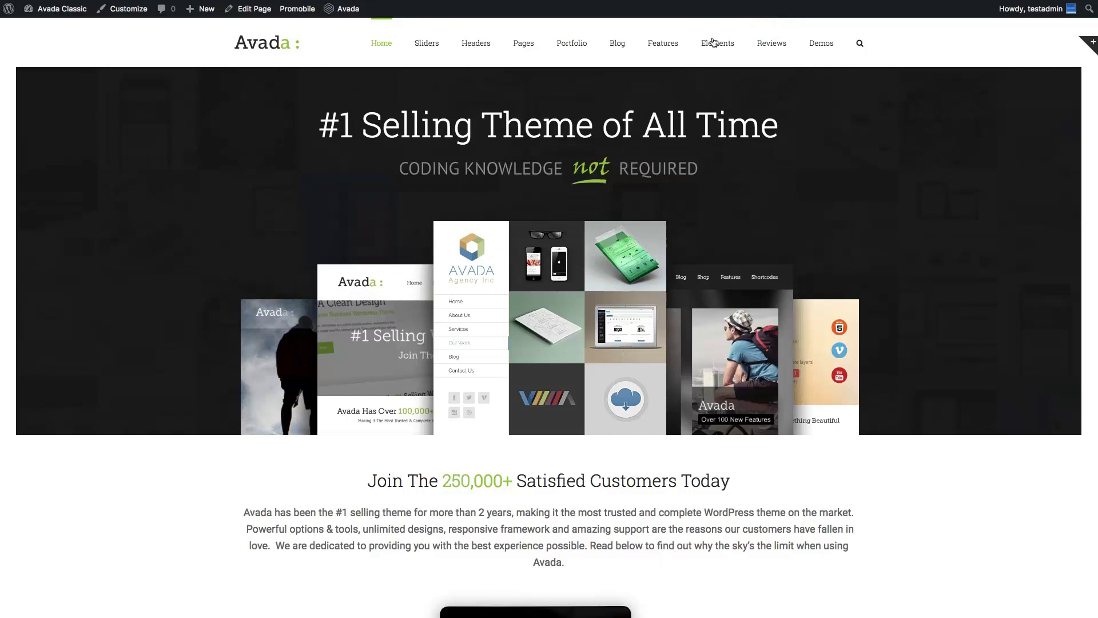
{"action": "scroll", "coordinate": [329, 346], "scroll_direction": "down", "scroll_amount": 20}
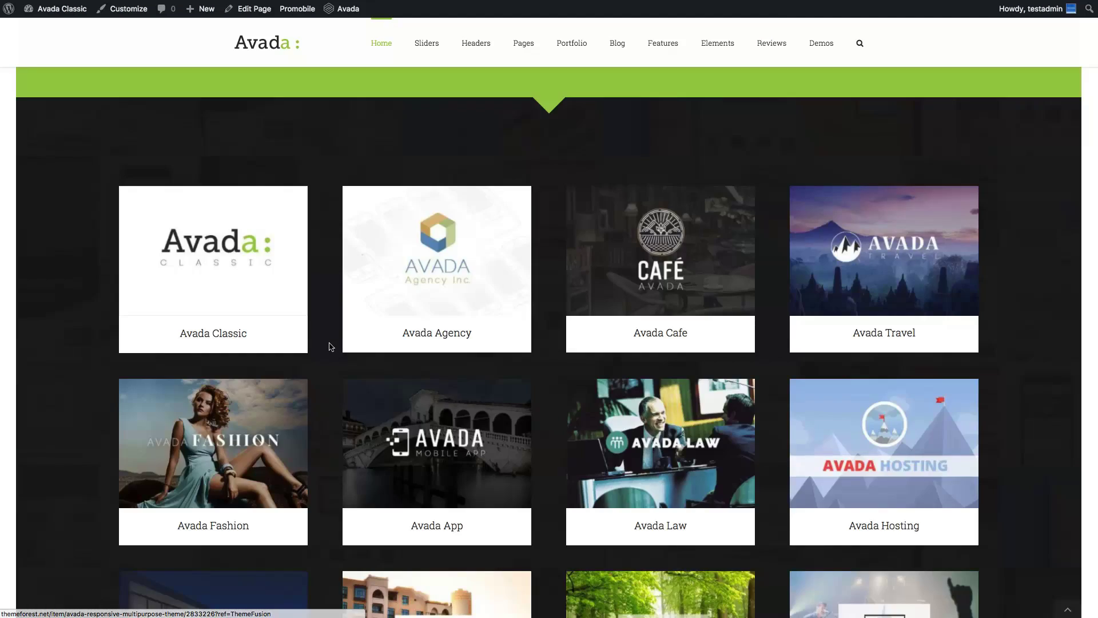
{"action": "scroll", "coordinate": [328, 342], "scroll_direction": "up", "scroll_amount": 20}
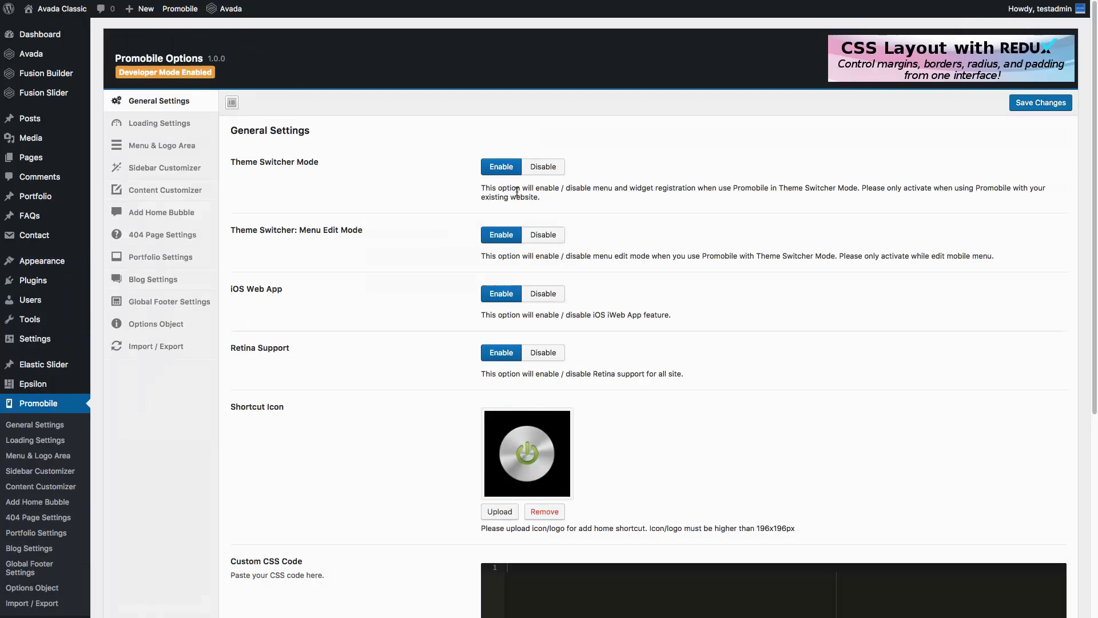
- Disable Theme Switcher: Menu Edit Mode in the Promobile general settings and save the changes
{"action": "left_click", "coordinate": [544, 234]}
{"action": "key", "text": "ctrl+s"}
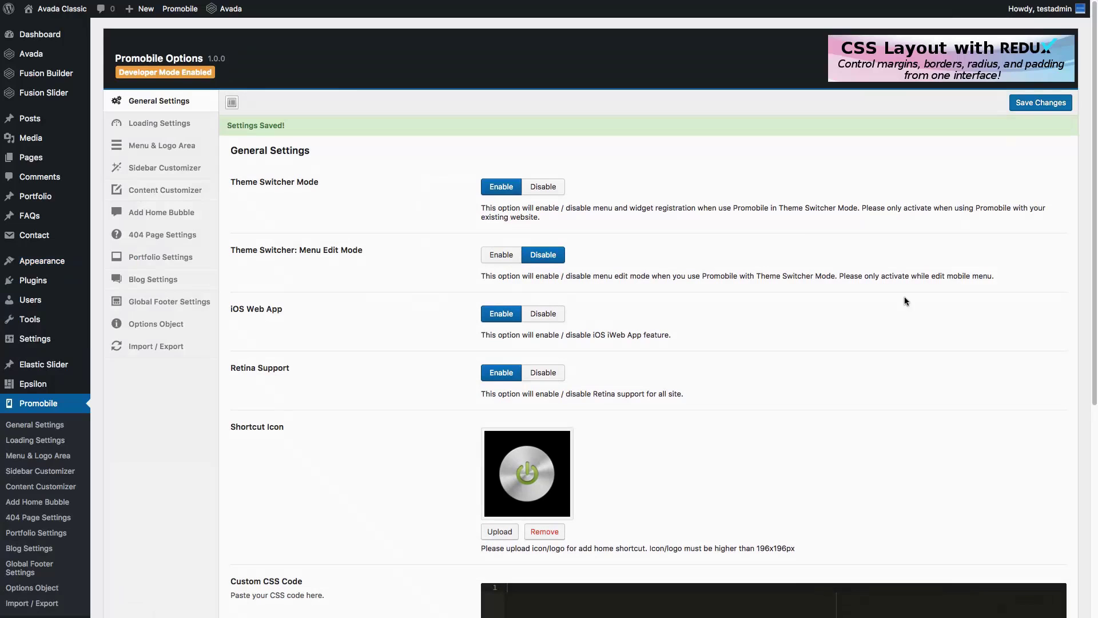